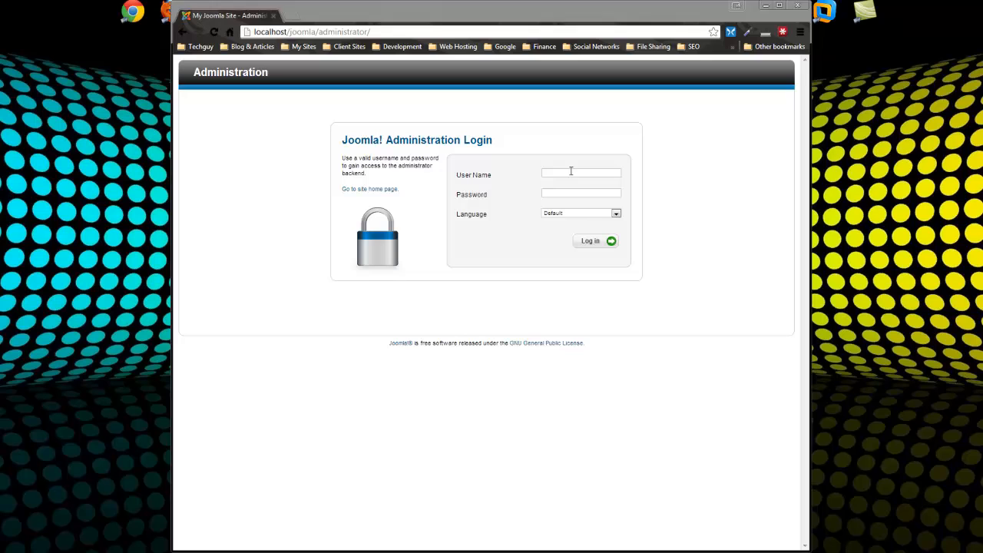
# Log in to the Joomla back end with the administrator user name and password
pyautogui.click(571, 172)
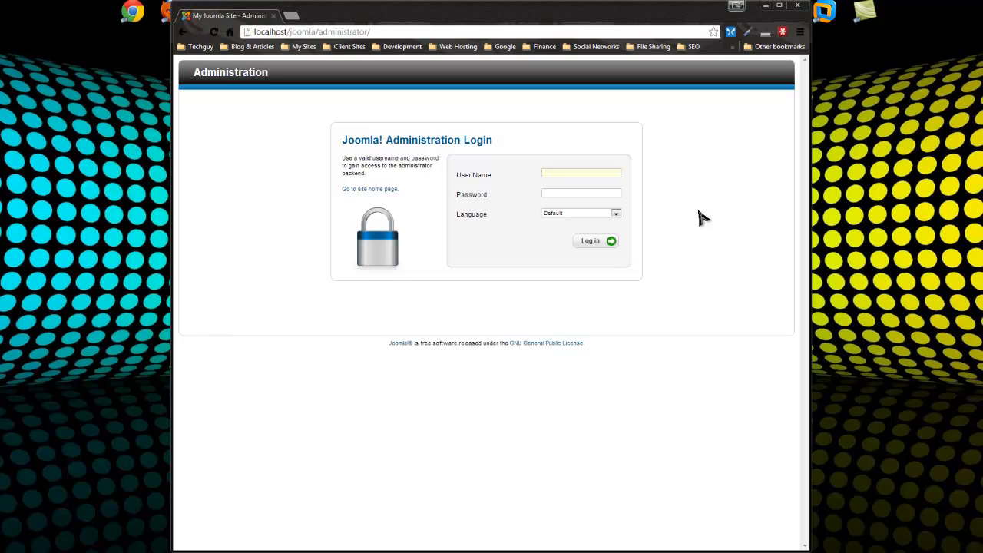
pyautogui.click(554, 174)
pyautogui.write('admin')
pyautogui.press('Return')
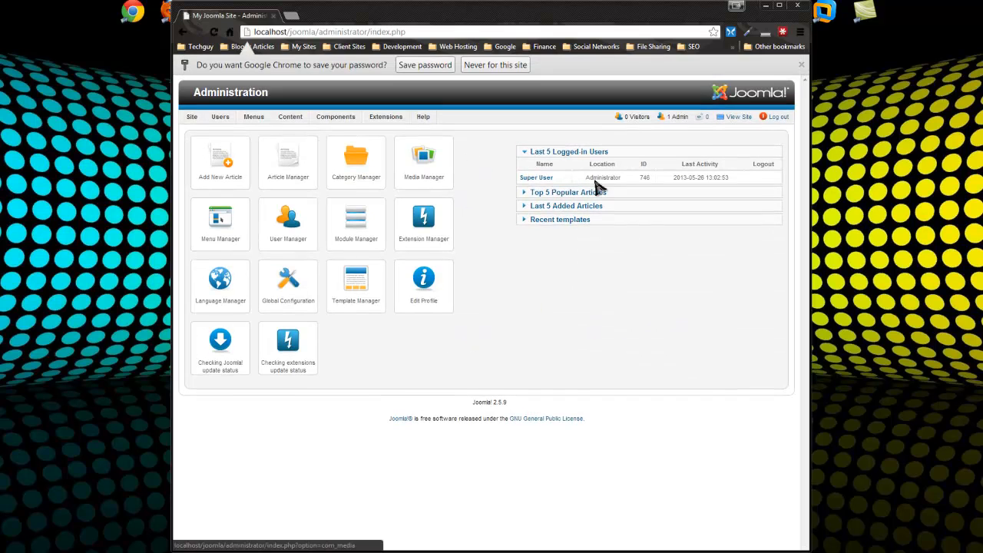
# View the front-end home page in a new tab, then return to the Administration tab
pyautogui.click(734, 117)
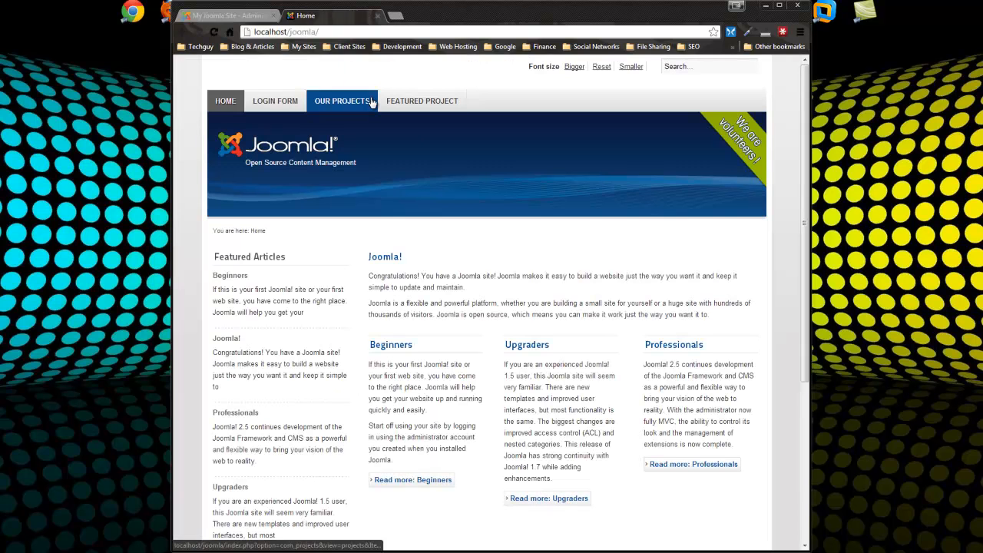
pyautogui.scroll(-2, 764, 298)
pyautogui.scroll(2, 764, 298)
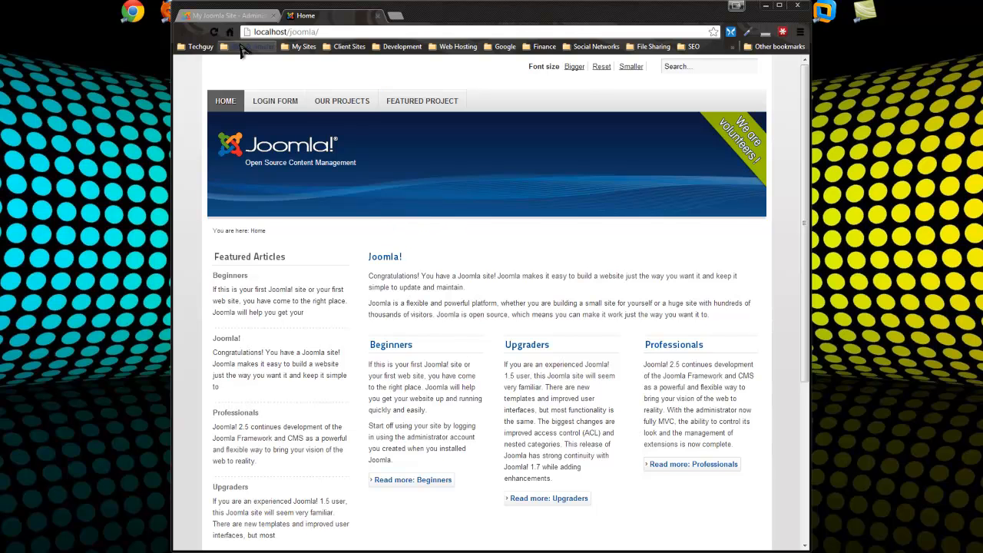
pyautogui.moveTo(248, 46); pyautogui.dragTo(222, 46)
pyautogui.click(227, 16)
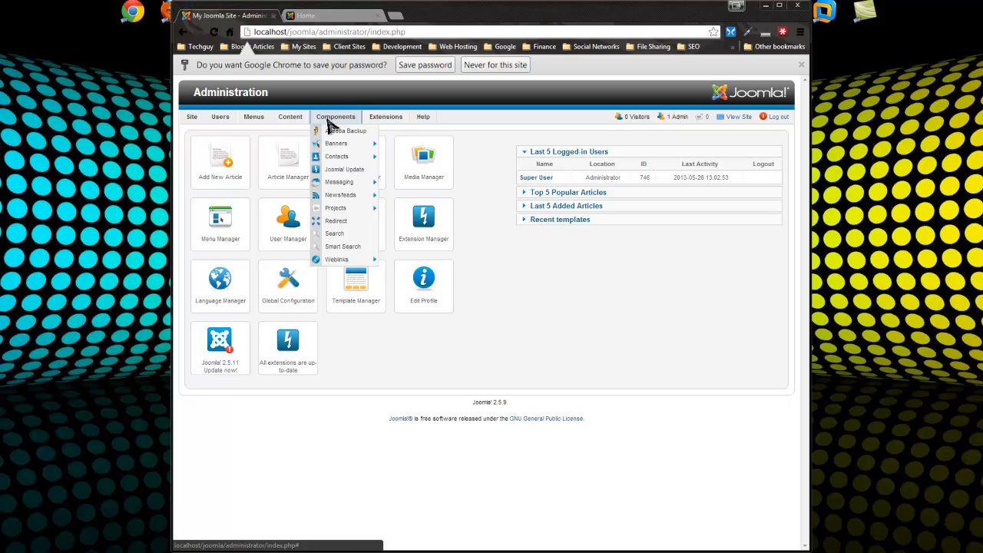
# Open the article Category Manager and look over the existing categories
pyautogui.moveTo(289, 123)
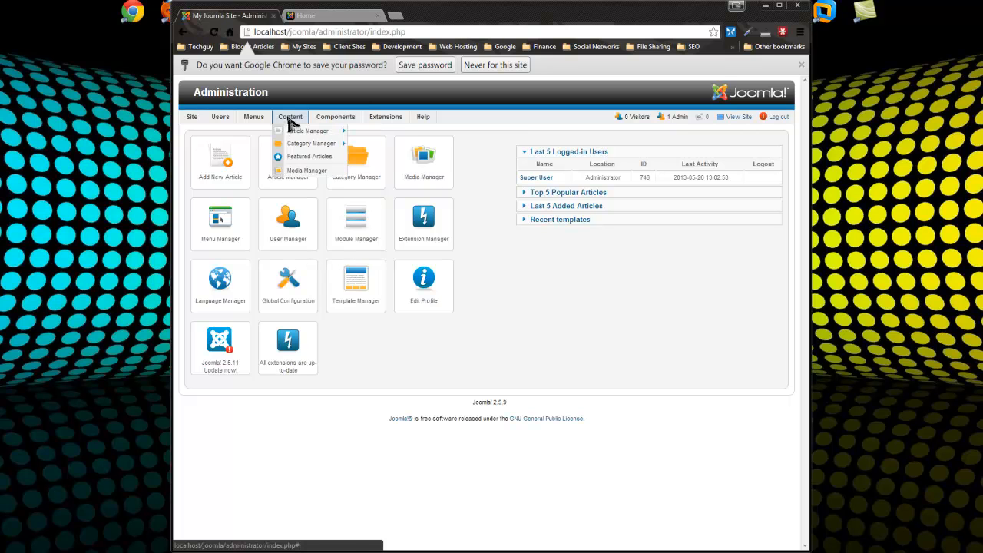
pyautogui.moveTo(311, 146)
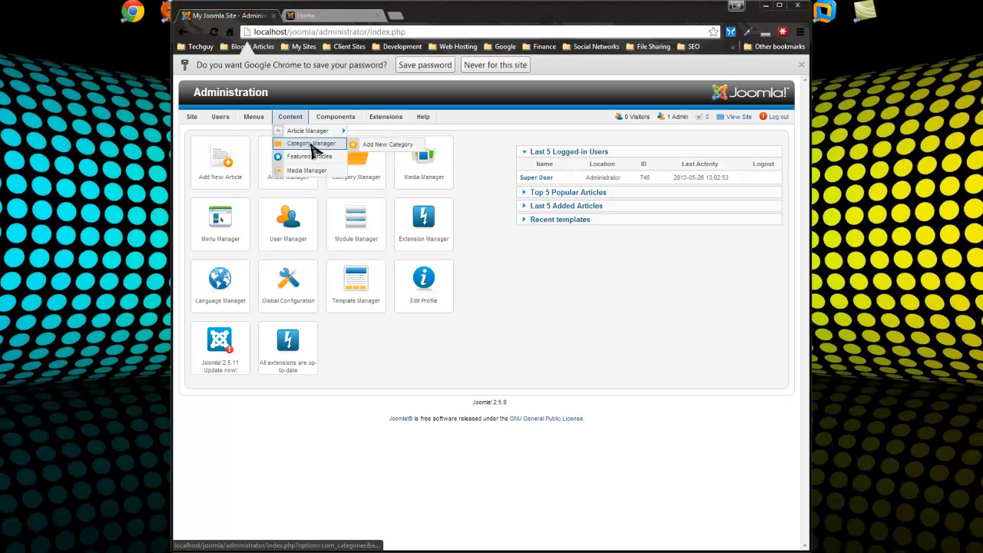
pyautogui.click(311, 146)
pyautogui.scroll(-2, 369, 202)
pyautogui.scroll(-2, 368, 202)
pyautogui.scroll(2, 335, 215)
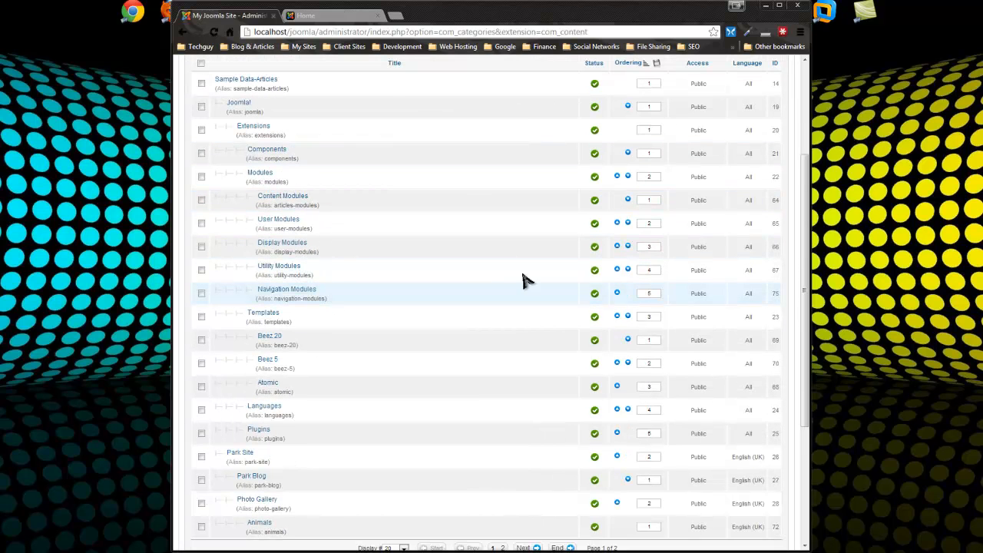
pyautogui.scroll(2, 257, 175)
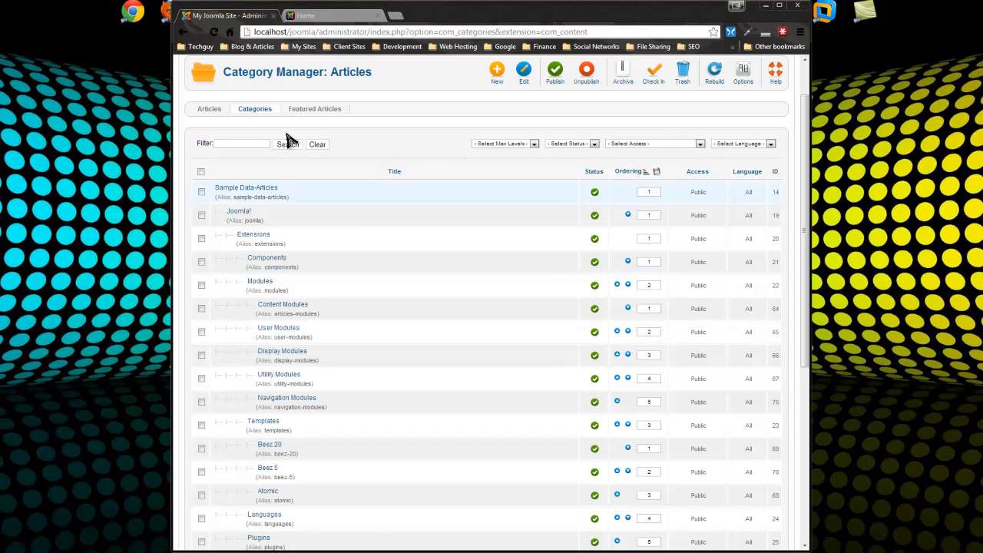
# Create a new category titled 'Blog' and show page 2 of the category list
pyautogui.click(496, 81)
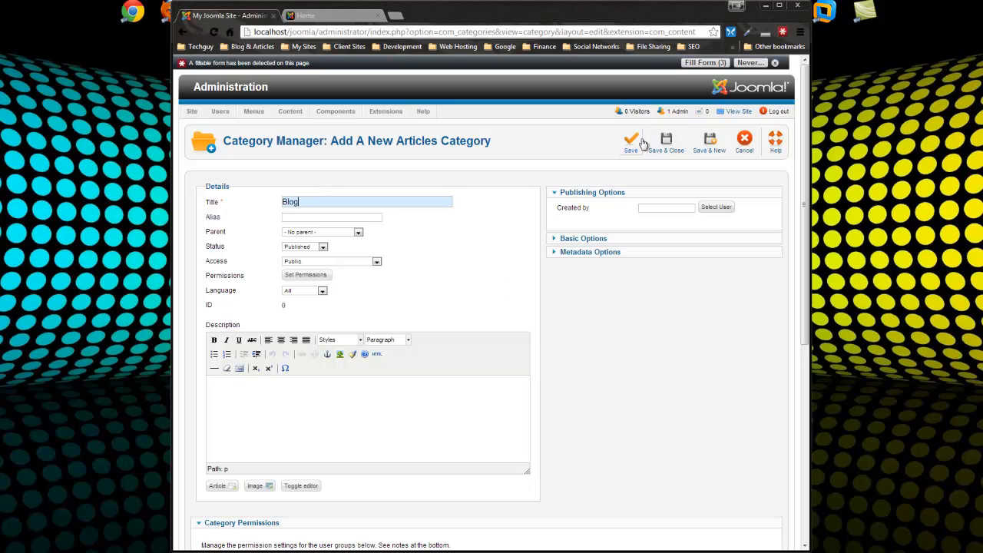
pyautogui.click(665, 143)
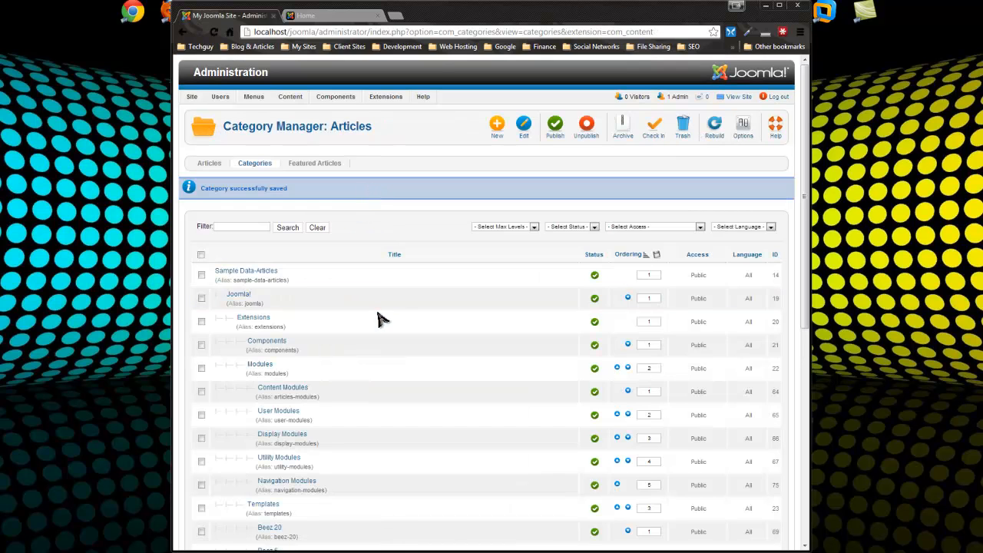
pyautogui.scroll(-4, 377, 318)
pyautogui.click(503, 468)
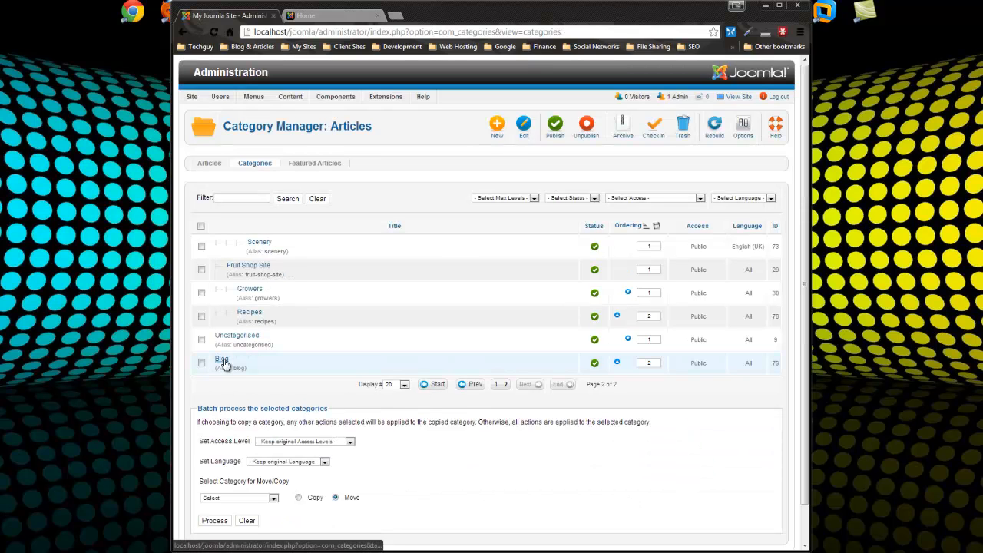
# Create Web Design and Web Programming categories, each with Blog as the parent
pyautogui.click(496, 131)
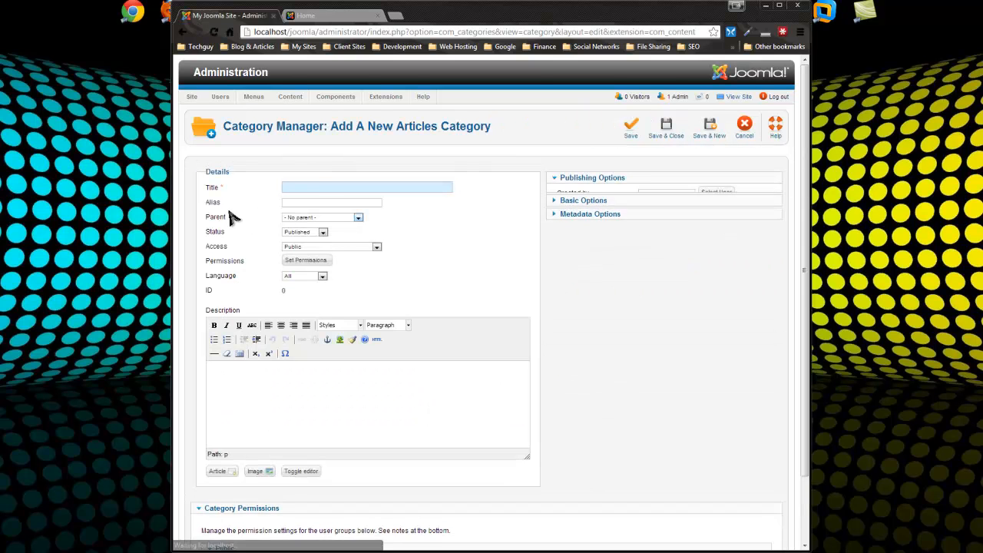
pyautogui.write('WebDesign')
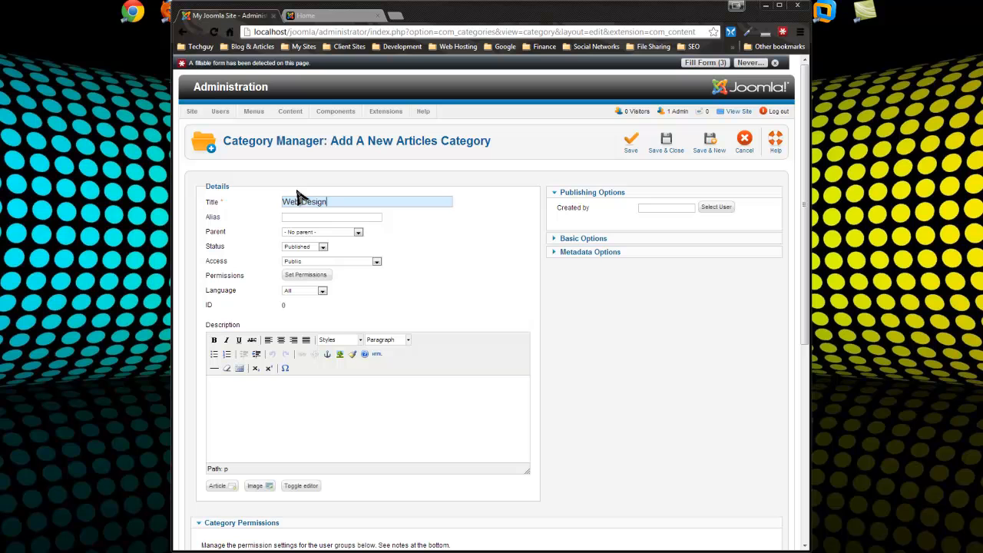
pyautogui.click(358, 232)
pyautogui.moveTo(358, 246); pyautogui.dragTo(365, 349)
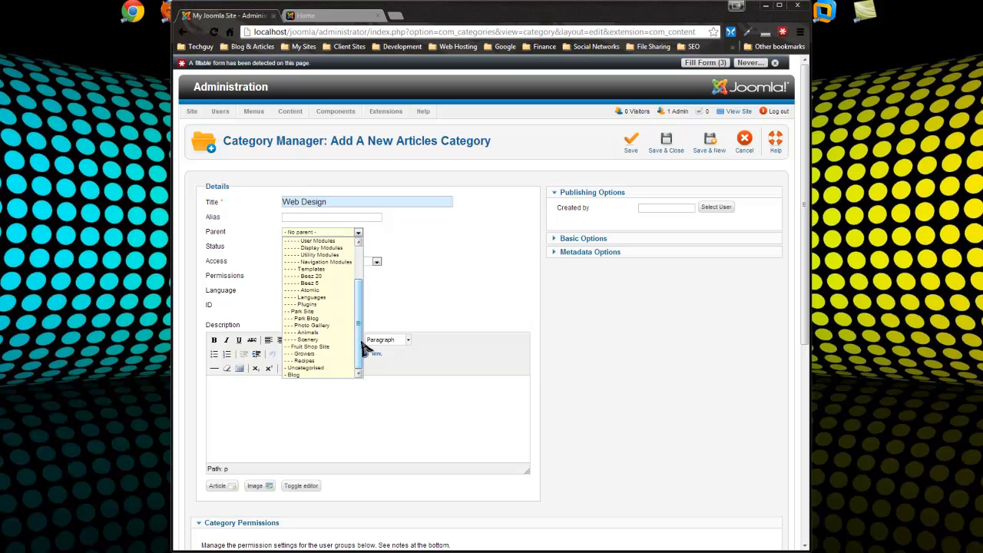
pyautogui.click(294, 375)
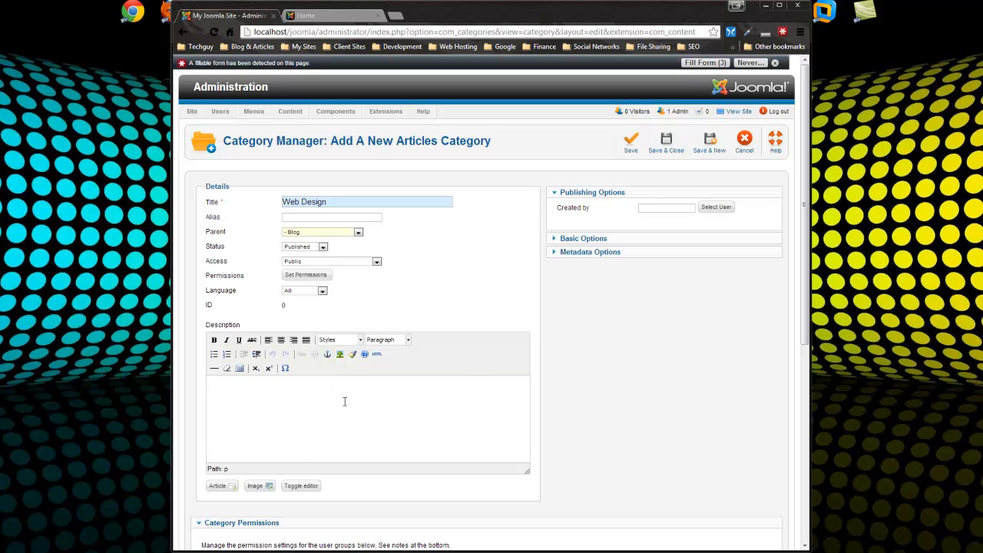
pyautogui.click(710, 145)
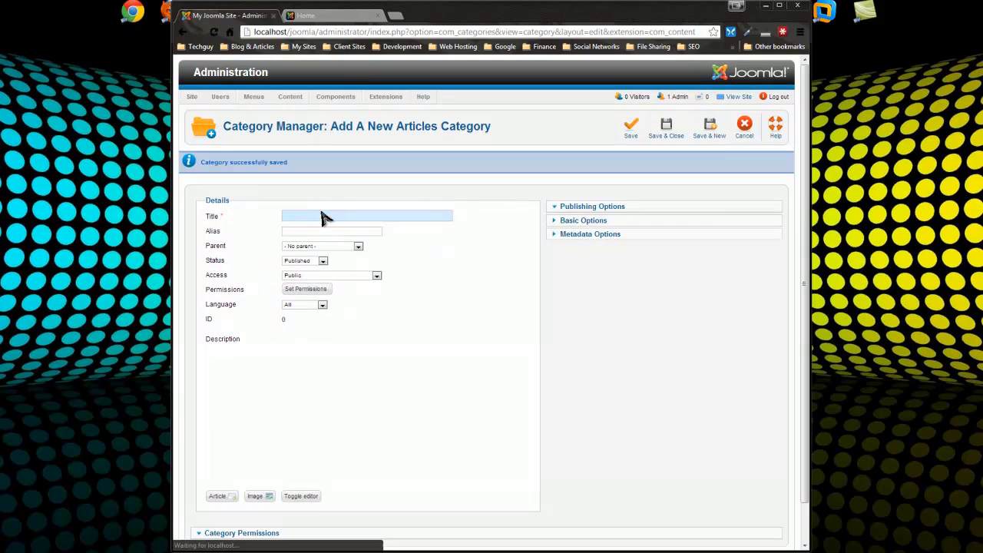
pyautogui.write('Web Programming')
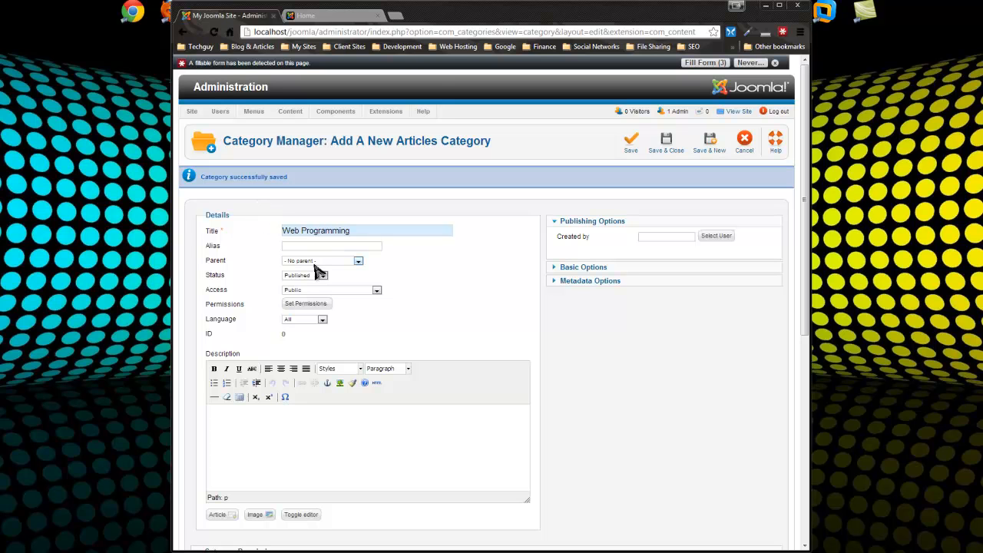
pyautogui.click(314, 263)
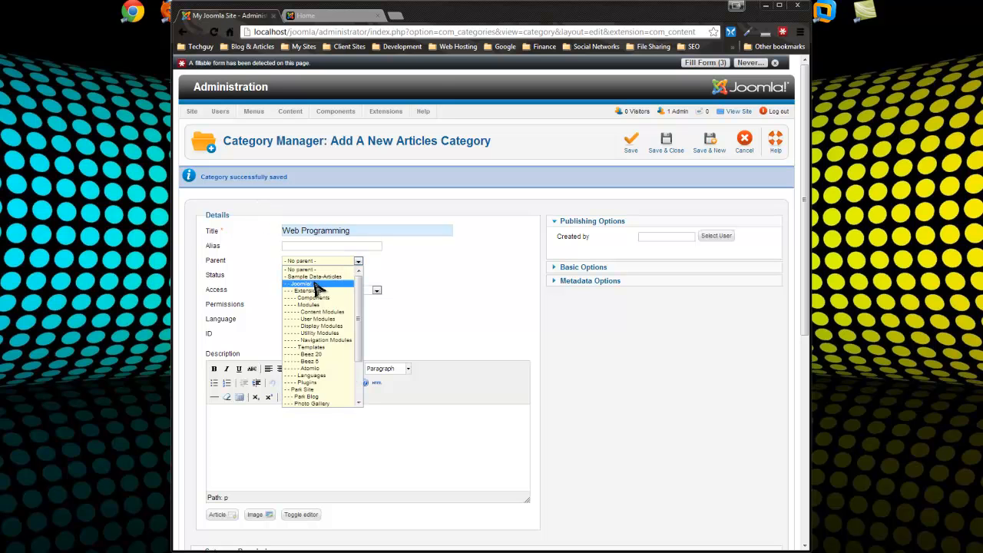
pyautogui.scroll(-5, 338, 323)
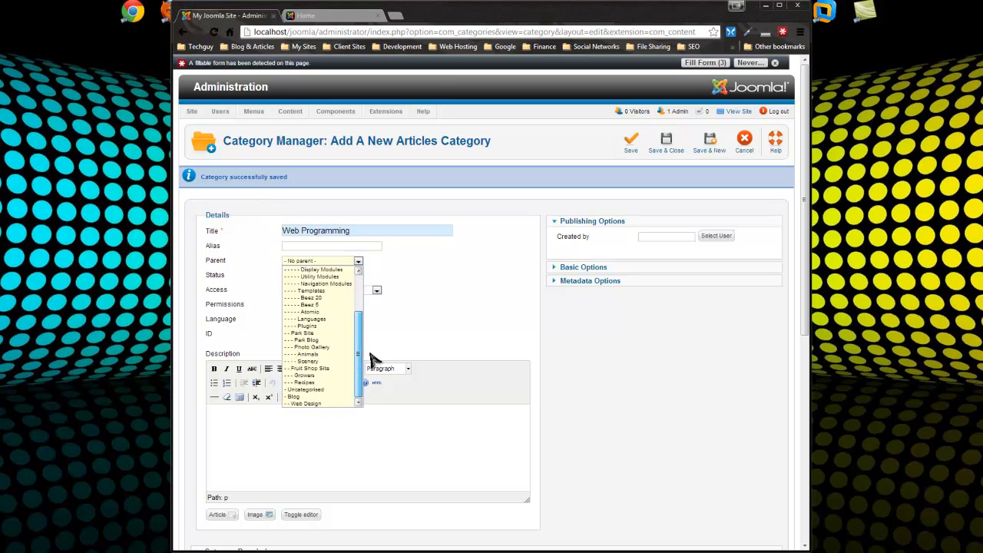
pyautogui.click(316, 396)
pyautogui.click(705, 146)
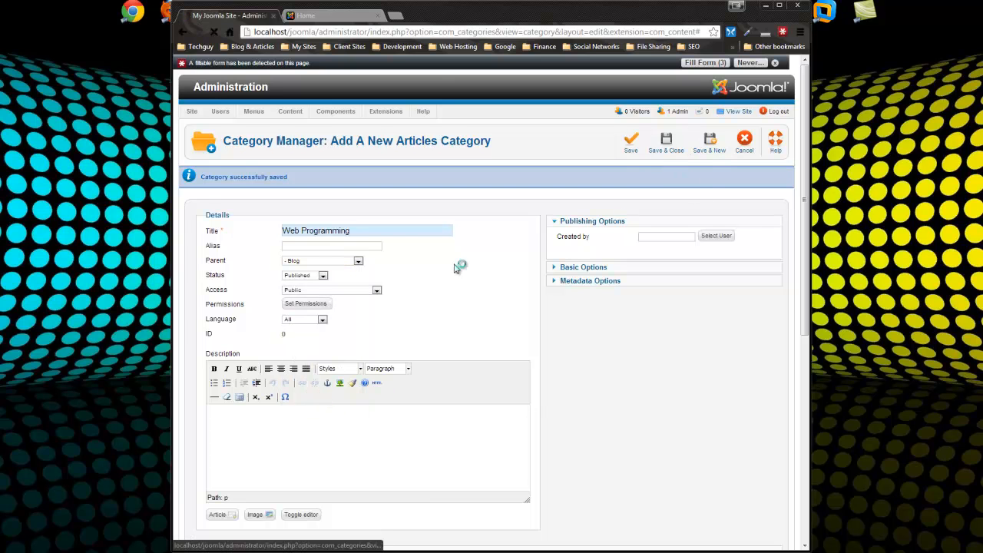
# Add SEO and Web Hosting categories, each nested under Blog
pyautogui.click(364, 230)
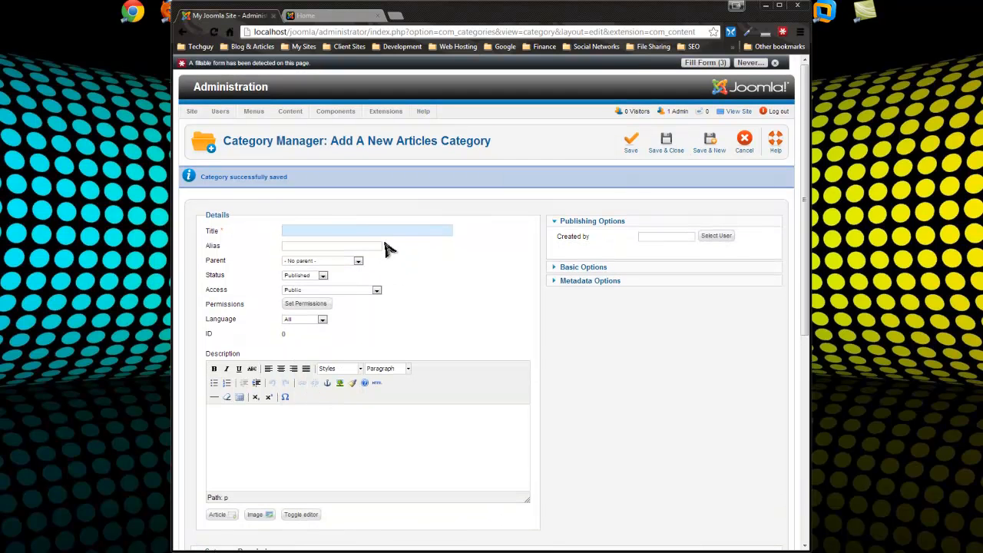
pyautogui.click(342, 262)
pyautogui.click(313, 395)
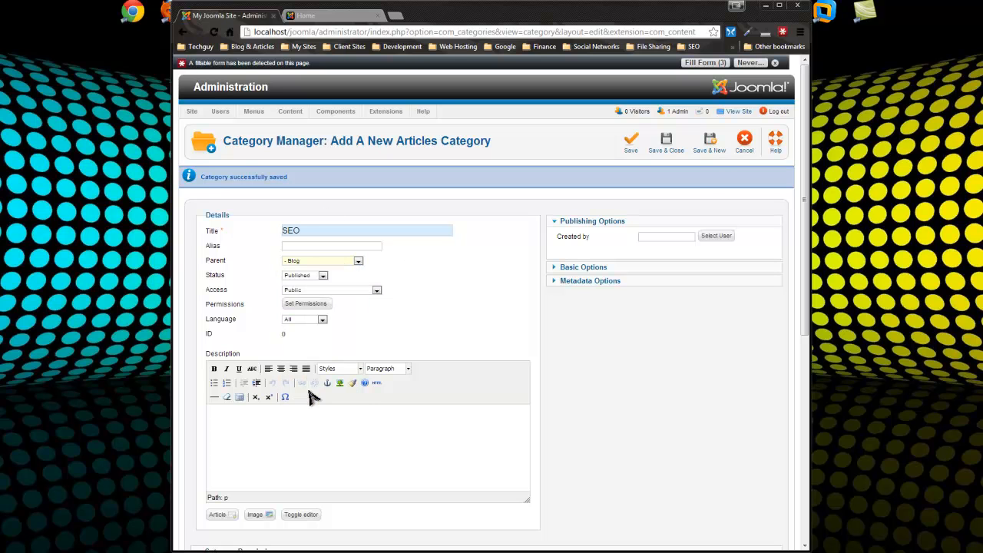
pyautogui.click(708, 146)
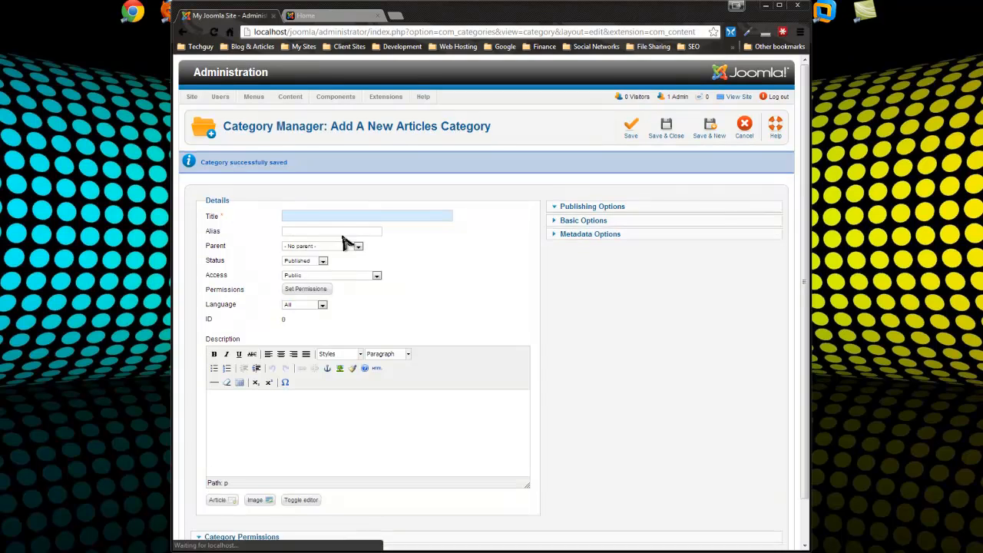
pyautogui.write('Web H')
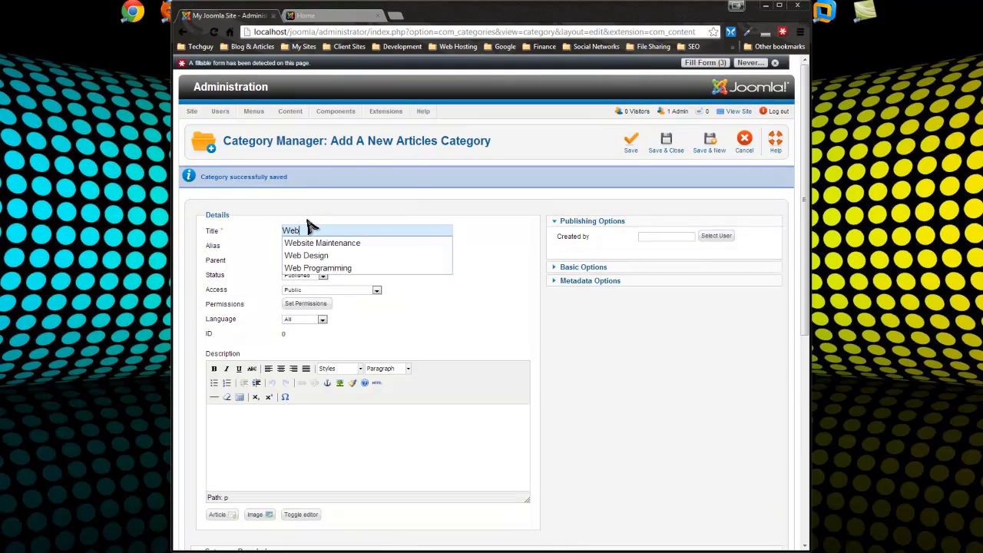
pyautogui.write('osting')
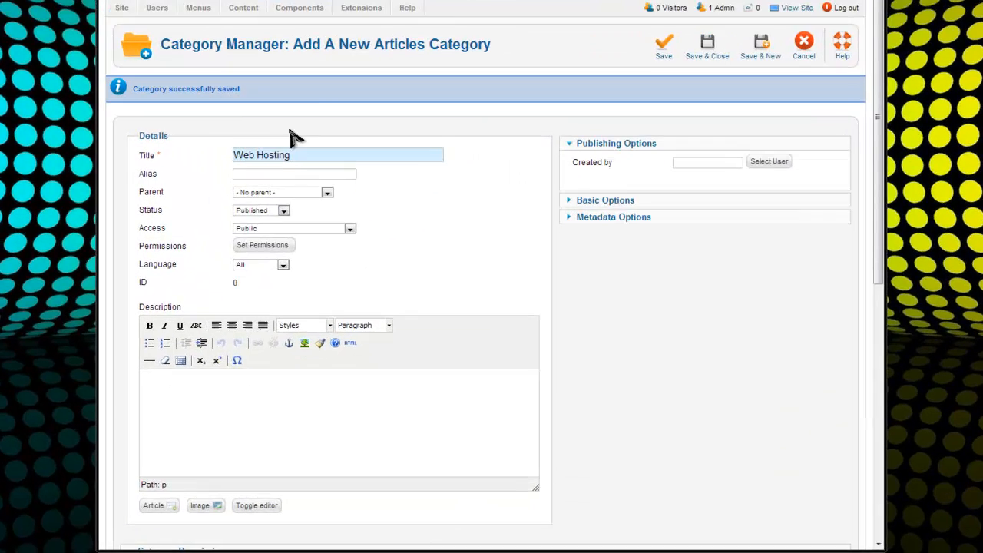
pyautogui.click(298, 140)
pyautogui.moveTo(302, 203); pyautogui.dragTo(299, 328)
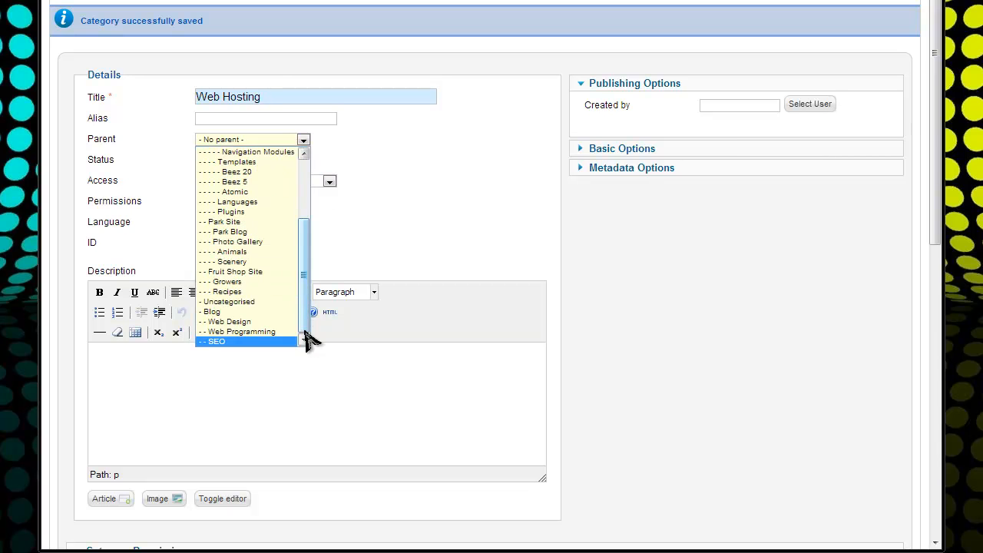
pyautogui.click(248, 312)
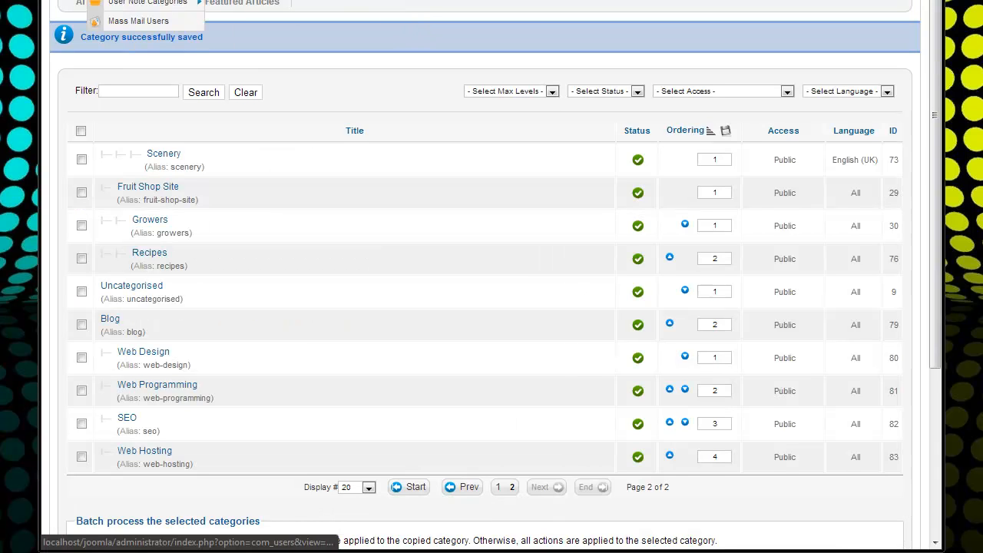
pyautogui.scroll(3, 207, 46)
# Start a new Joomla article, then search the web for 'lorem ipsum' and open lipsum.com
pyautogui.moveTo(204, 161)
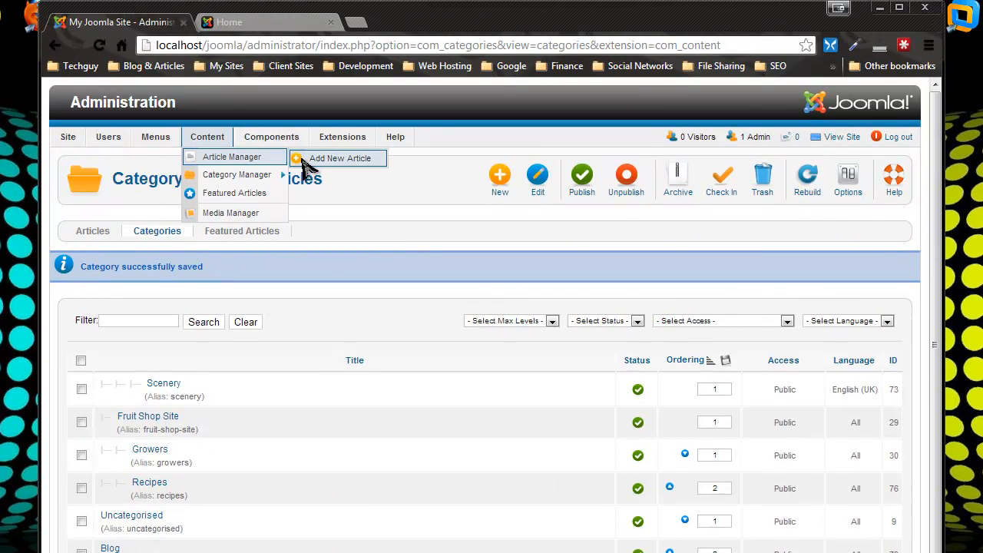
pyautogui.click(311, 159)
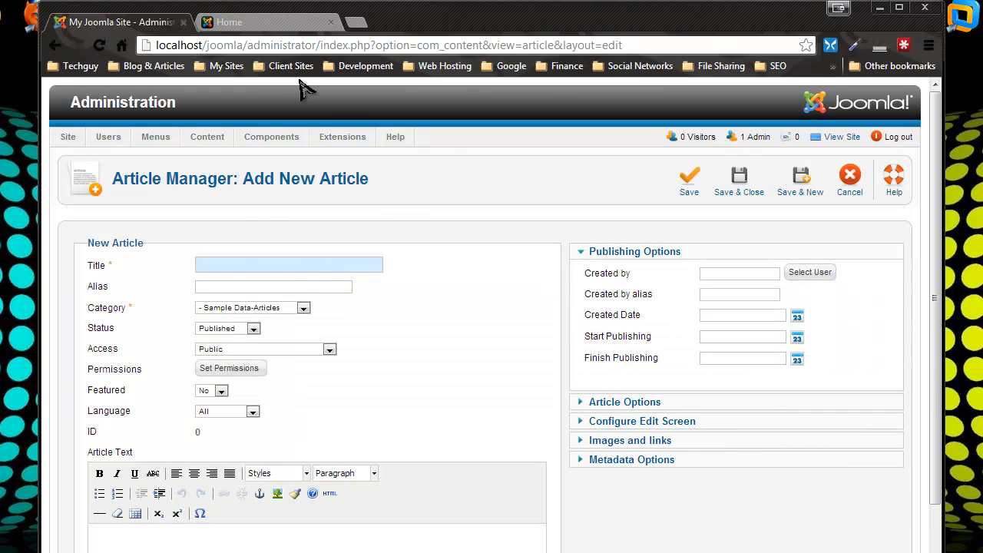
pyautogui.click(361, 24)
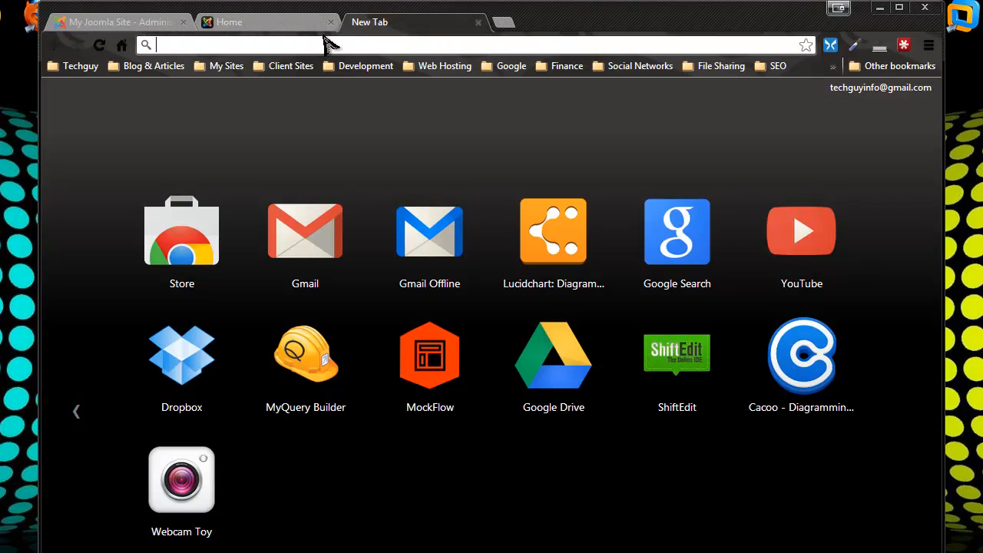
pyautogui.write('lorem ipsum')
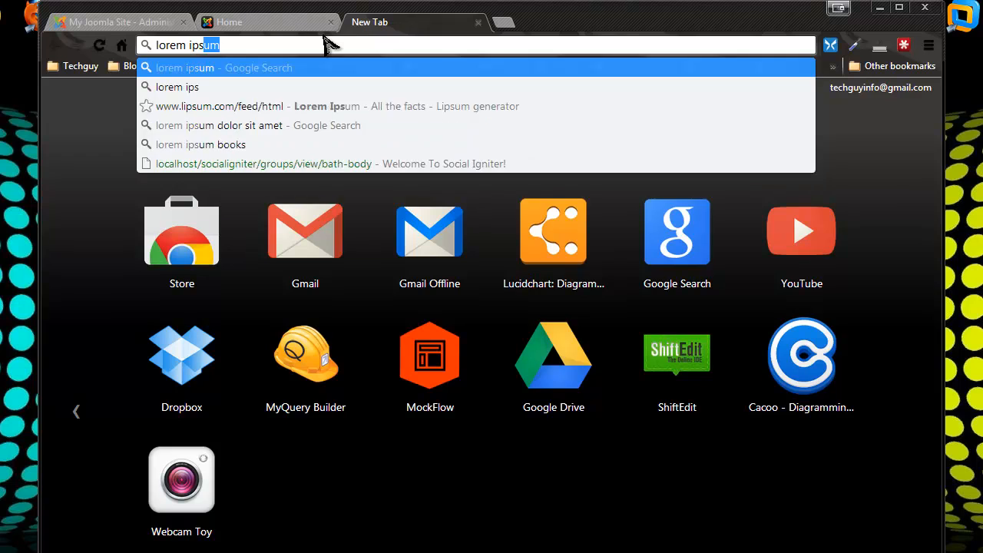
pyautogui.press('Return')
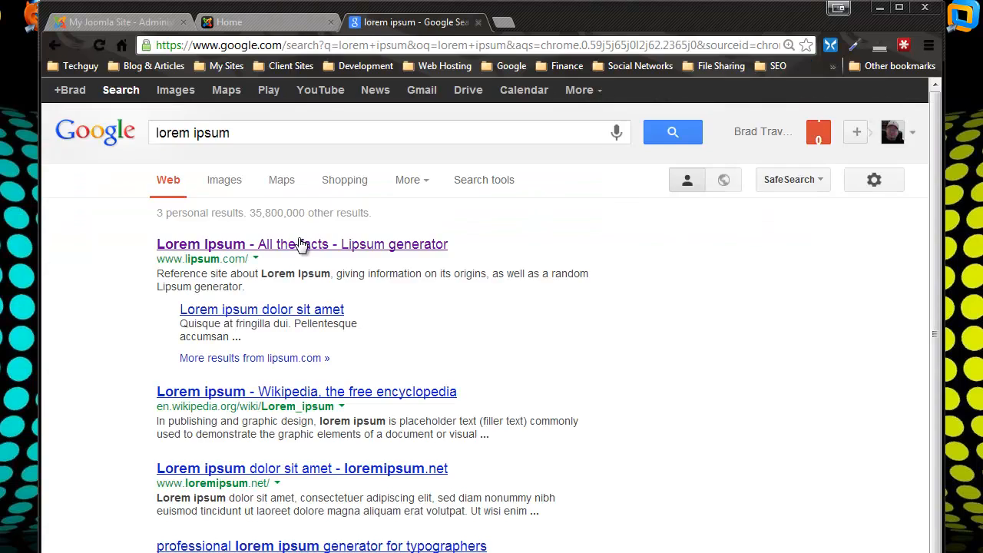
pyautogui.click(295, 239)
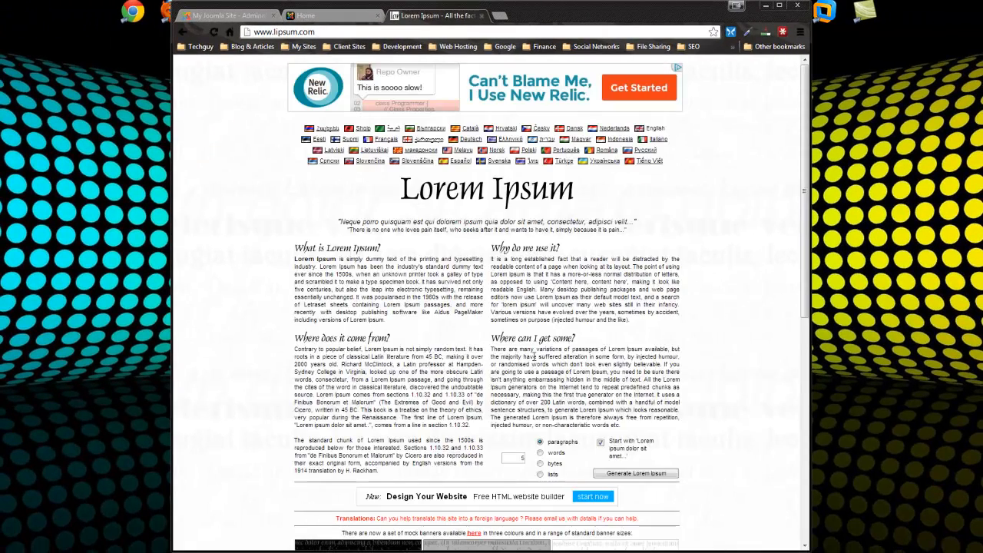
pyautogui.scroll(-1, 592, 427)
# Generate five Lorem Ipsum paragraphs and copy the first four
pyautogui.click(615, 422)
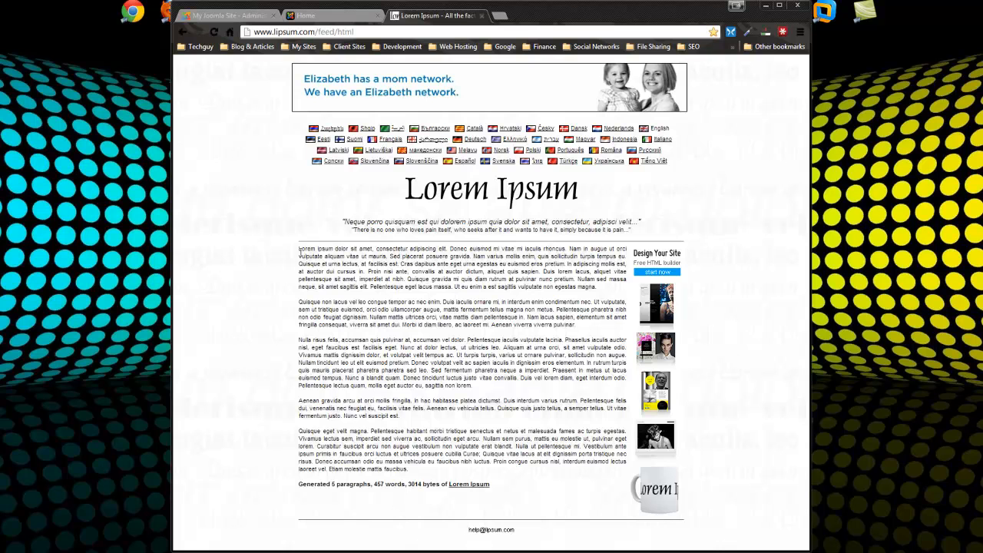
pyautogui.moveTo(300, 251); pyautogui.dragTo(400, 417)
pyautogui.rightClick(443, 333)
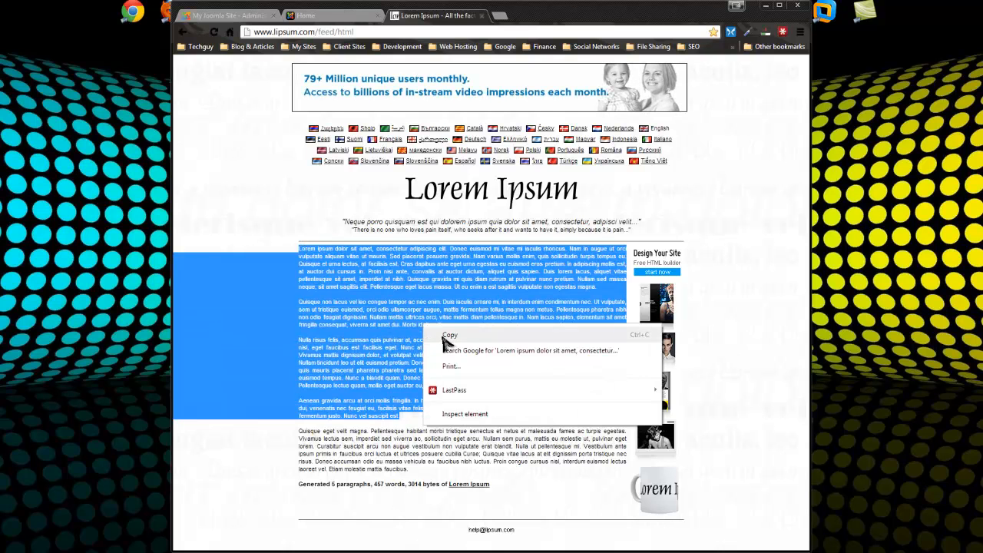
pyautogui.click(446, 335)
# Paste the lorem ipsum into the article body, then clear it again
pyautogui.click(247, 16)
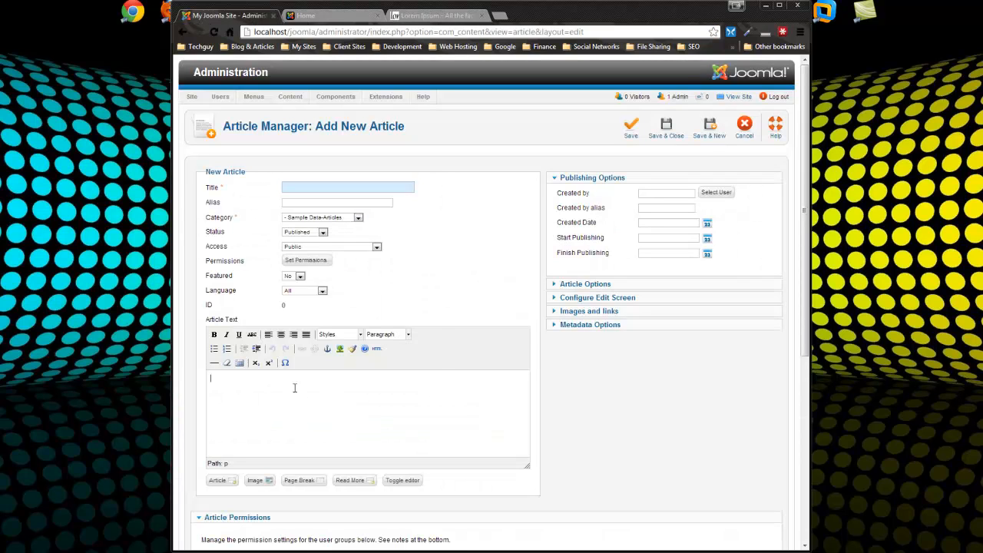
pyautogui.rightClick(294, 387)
pyautogui.click(340, 250)
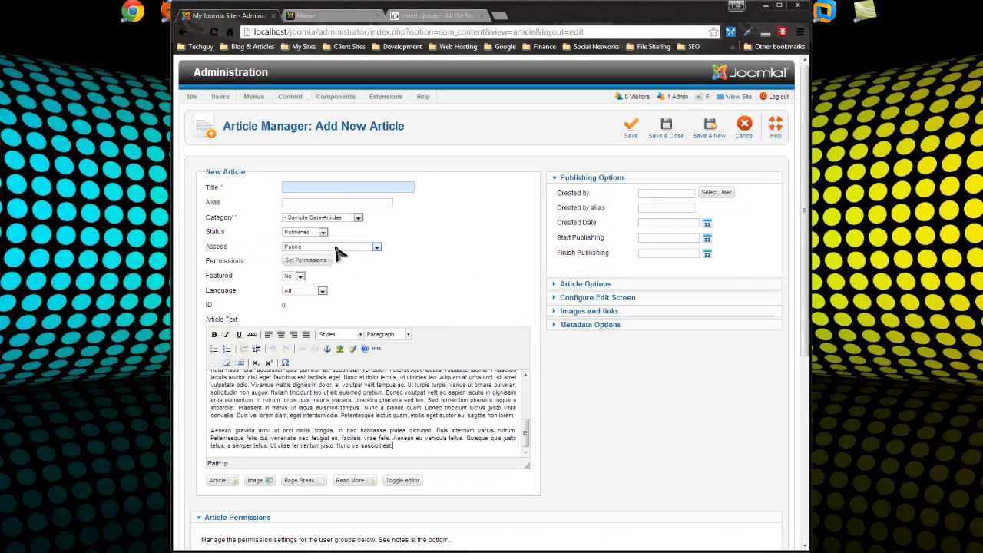
pyautogui.click(376, 350)
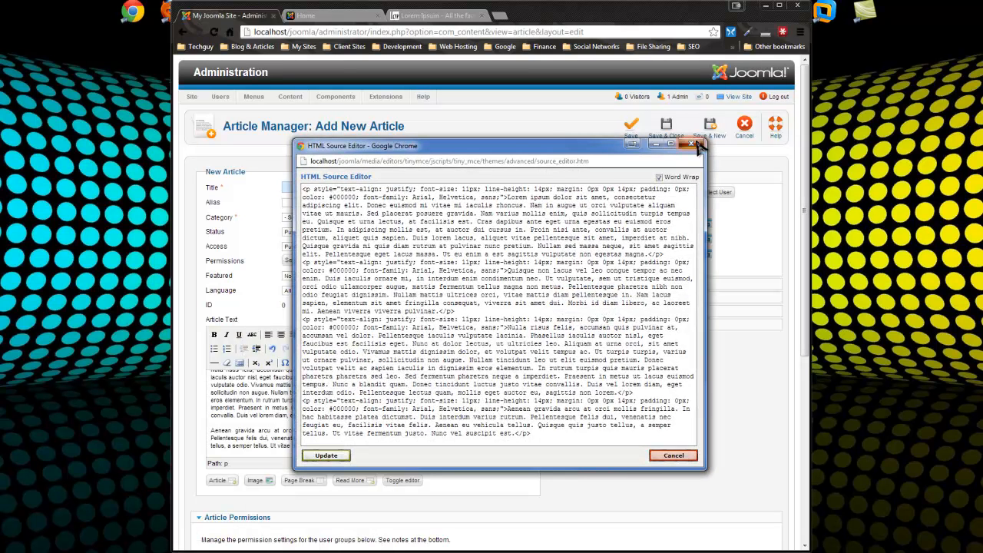
pyautogui.click(690, 144)
pyautogui.hotkey('ctrl', 'a')
pyautogui.press('Delete')
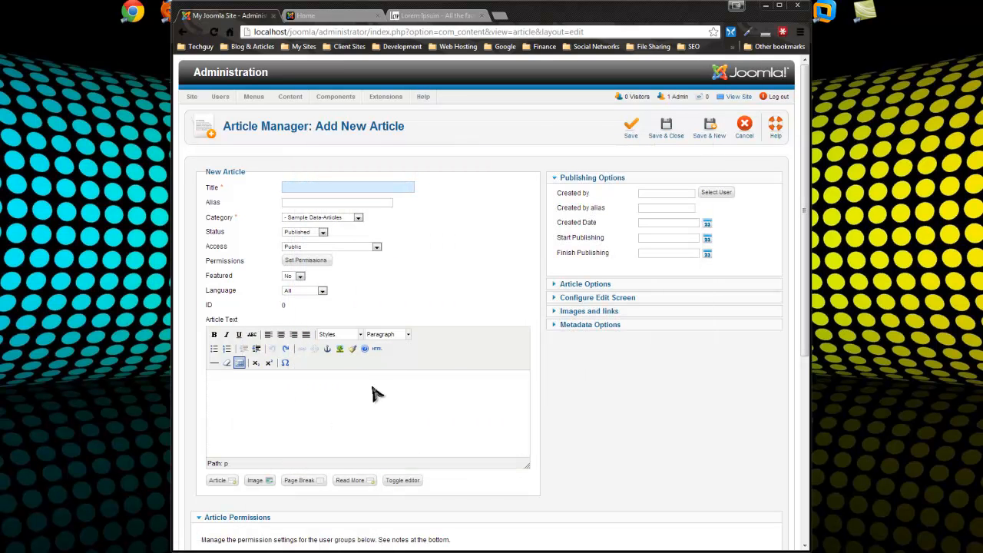
# Paste the lorem ipsum into the HTML source, wrapping paragraphs in <p> tags
pyautogui.click(377, 349)
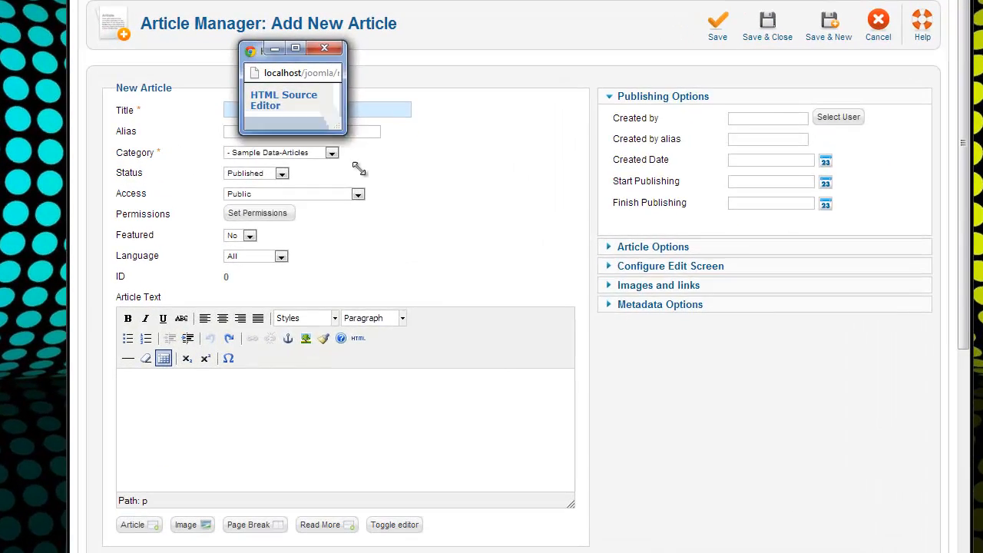
pyautogui.hotkey('ctrl', 'v')
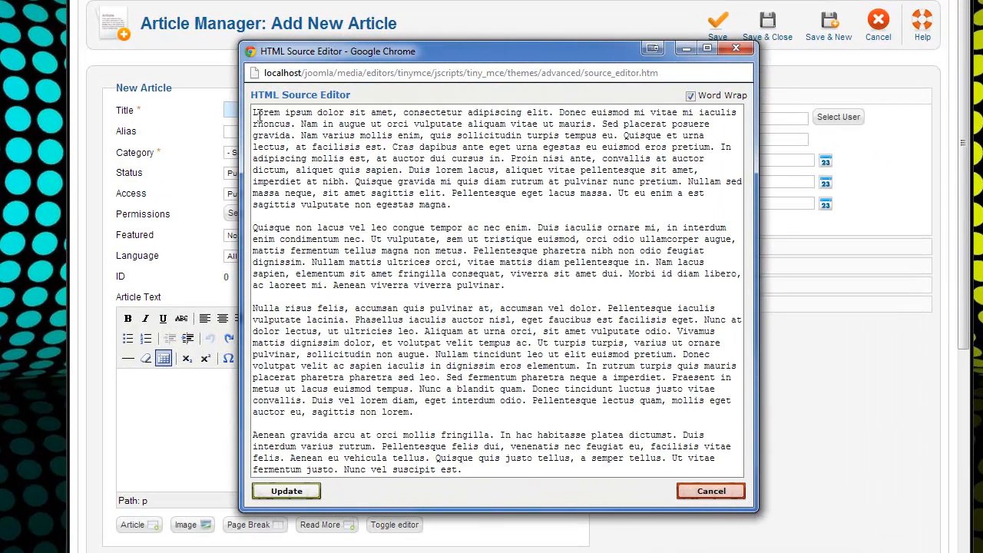
pyautogui.write('<p')
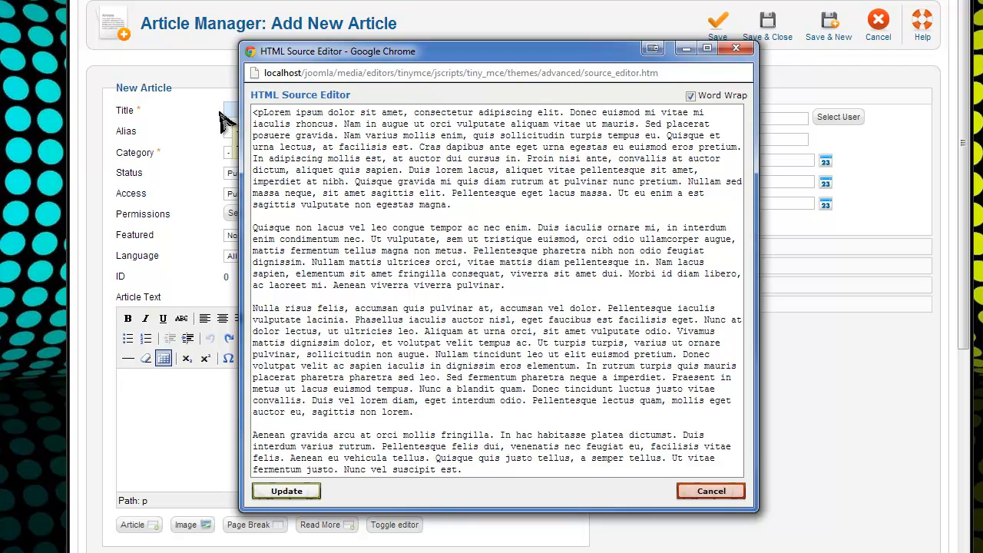
pyautogui.write('>')
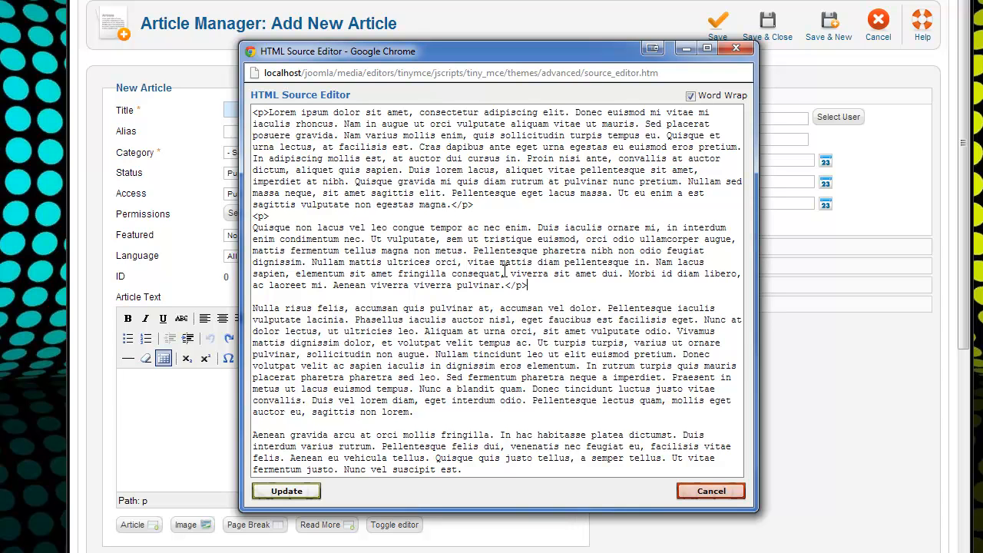
pyautogui.press('Return')
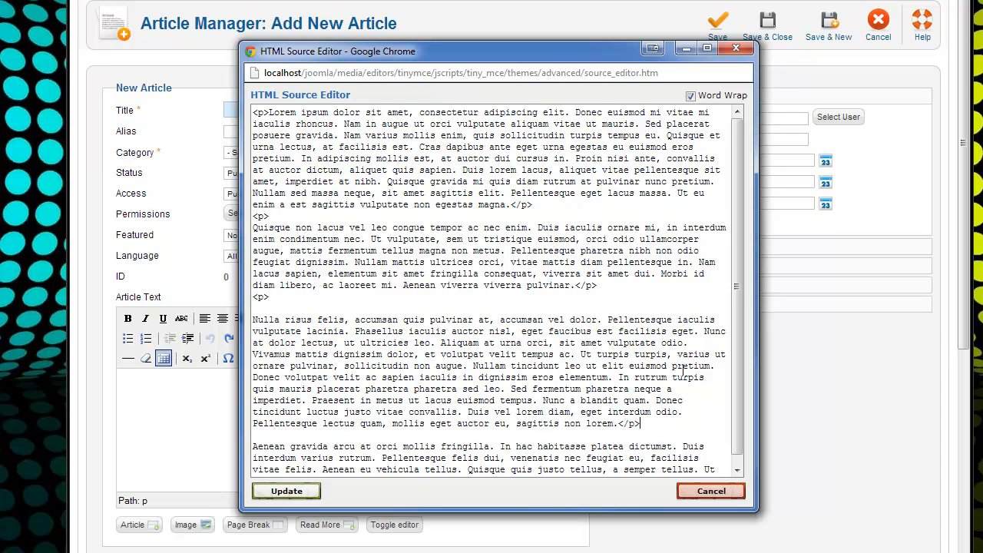
pyautogui.scroll(-1, 682, 371)
pyautogui.click(263, 426)
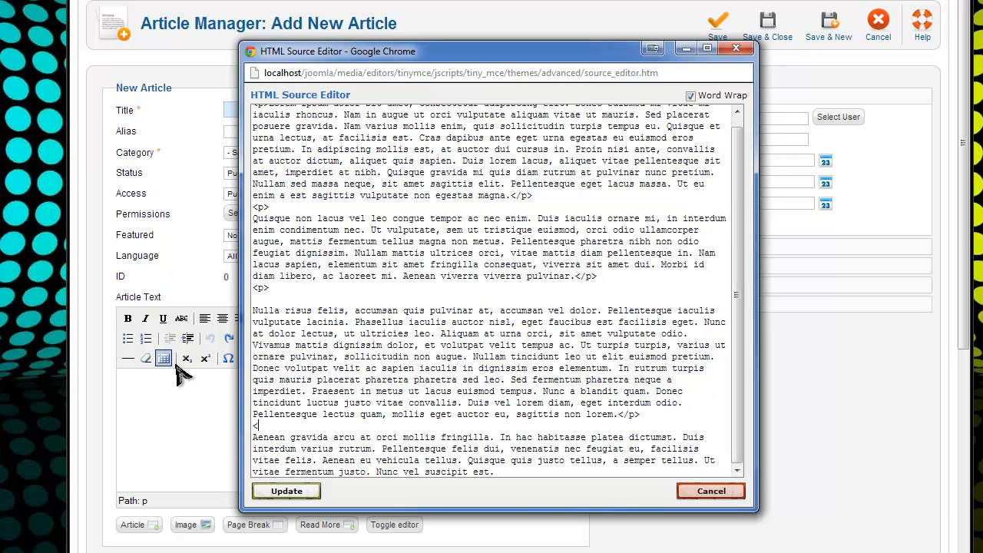
pyautogui.write('<p>')
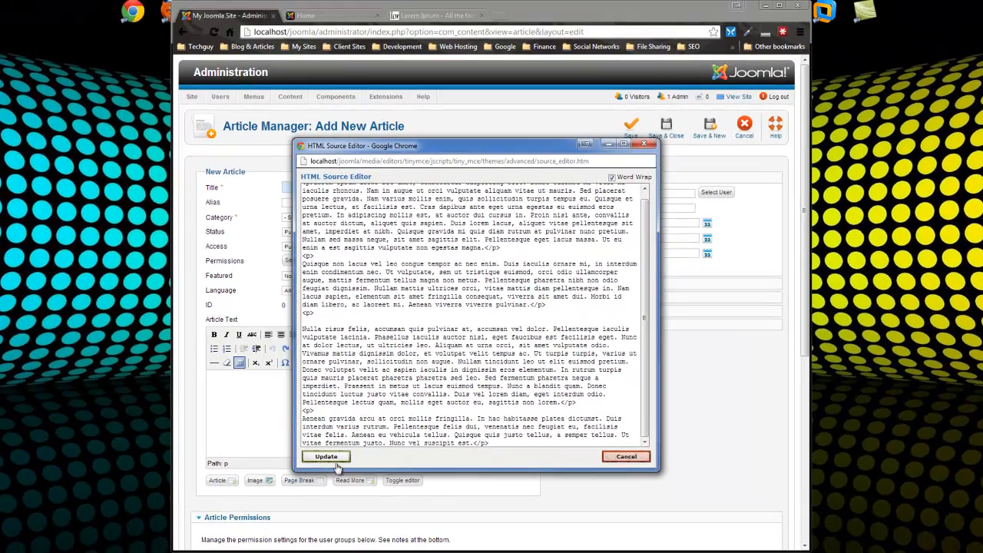
pyautogui.click(286, 491)
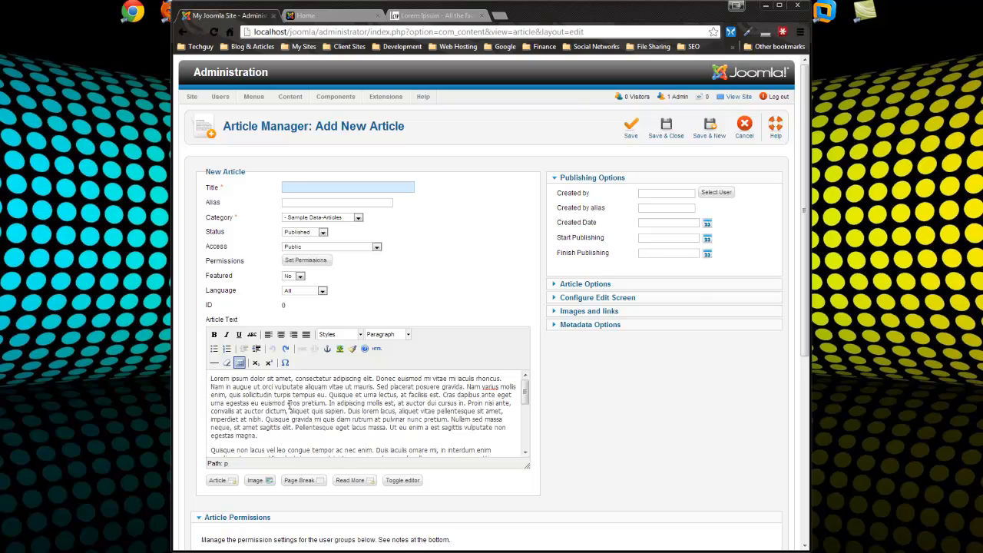
pyautogui.click(377, 348)
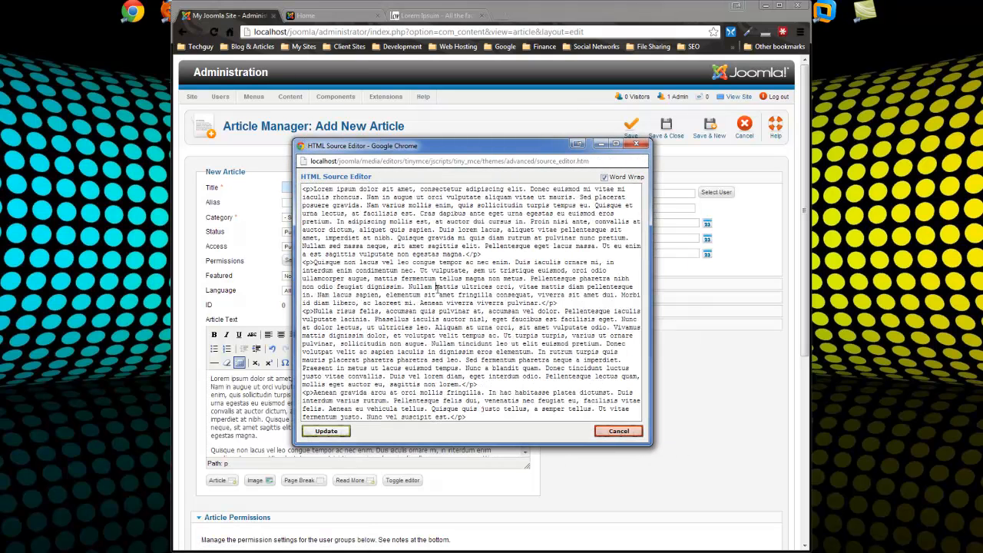
pyautogui.hotkey('ctrl', 'a')
pyautogui.hotkey('ctrl', 'c')
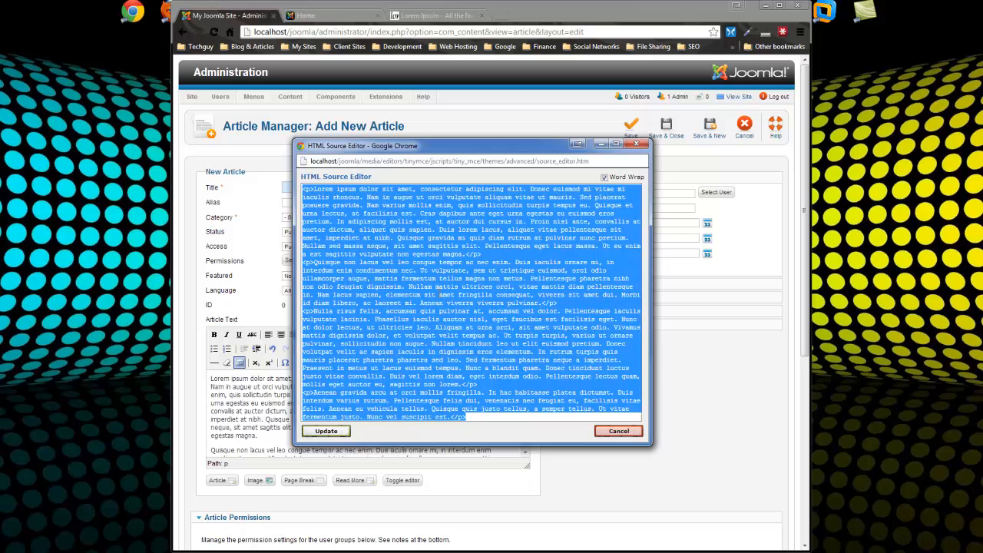
pyautogui.click(618, 431)
# Title the article 'Sample Post One', file it under Web Design, and Save & New
pyautogui.write('Sample Post One')
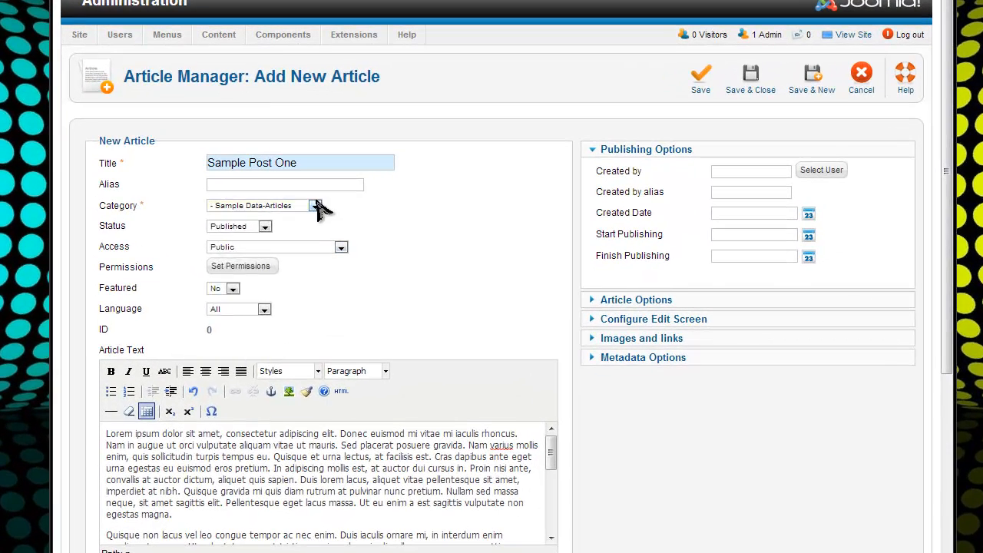
pyautogui.click(358, 232)
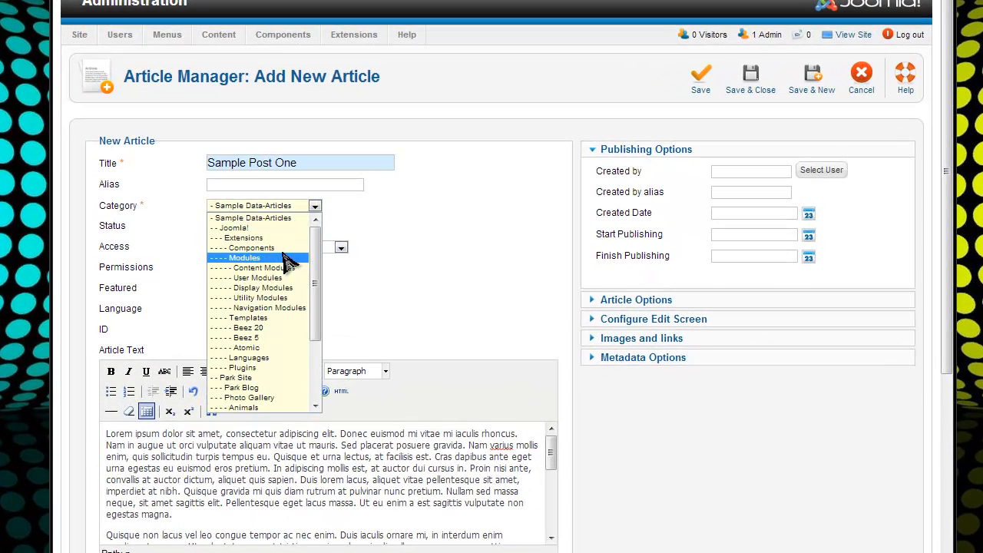
pyautogui.scroll(-4, 318, 329)
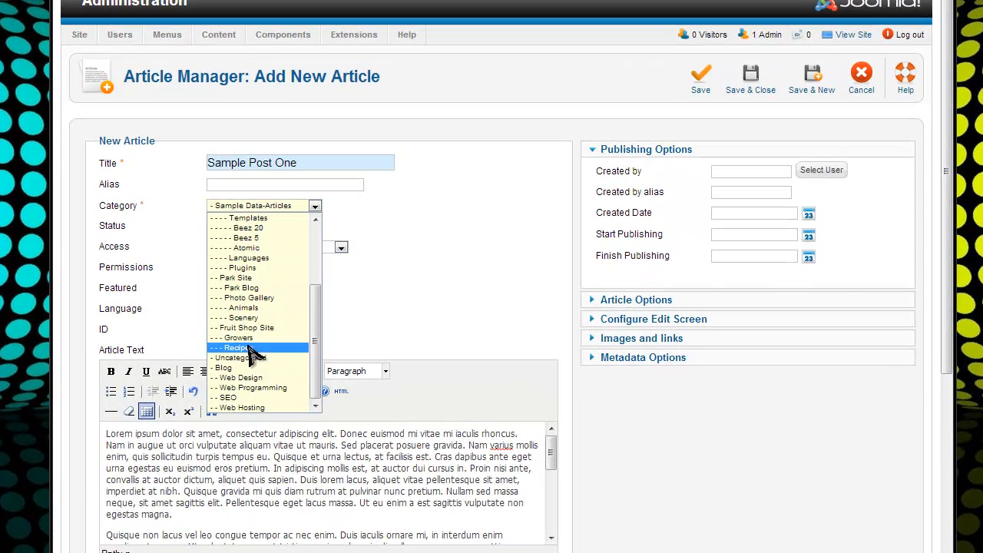
pyautogui.click(259, 379)
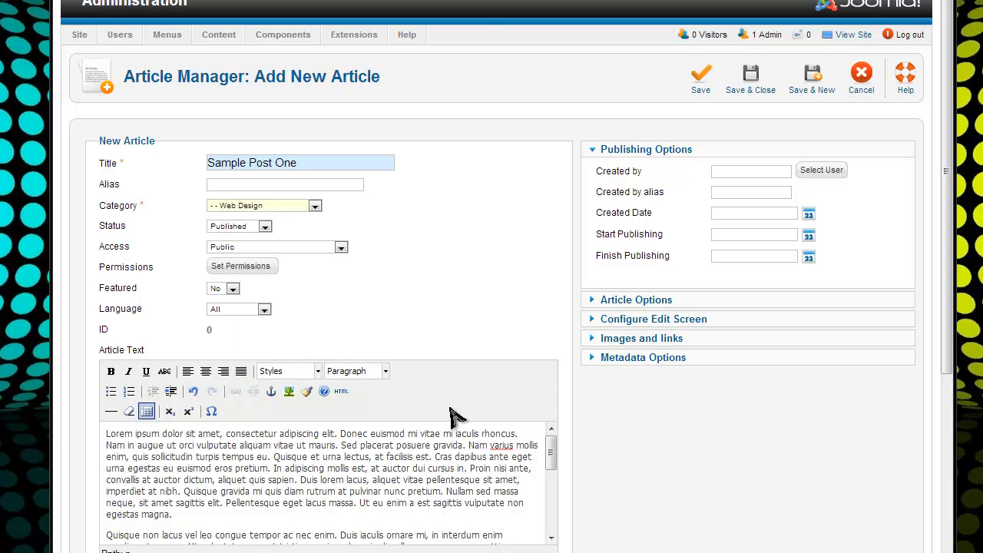
pyautogui.click(812, 80)
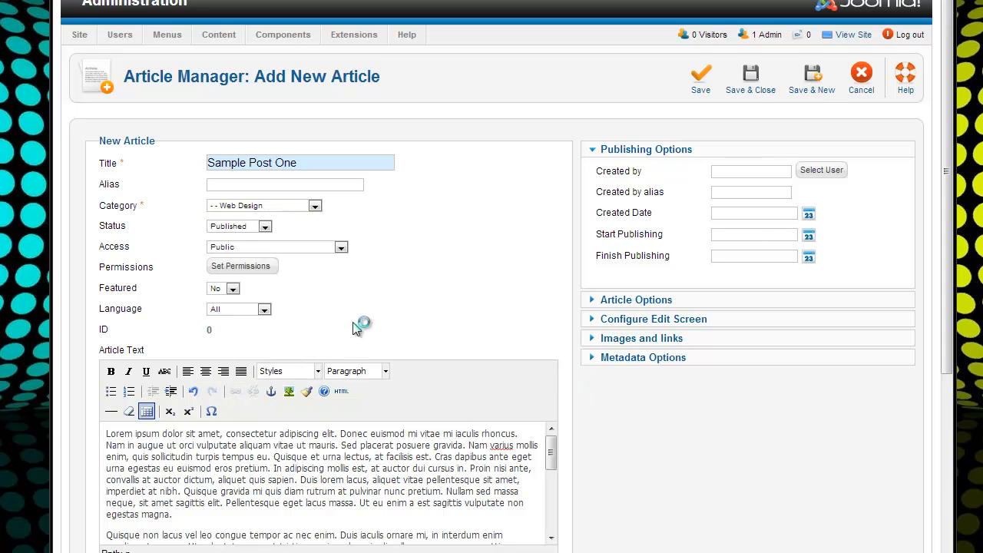
# Paste the lorem ipsum into the HTML source and delete several passages from it
pyautogui.click(341, 410)
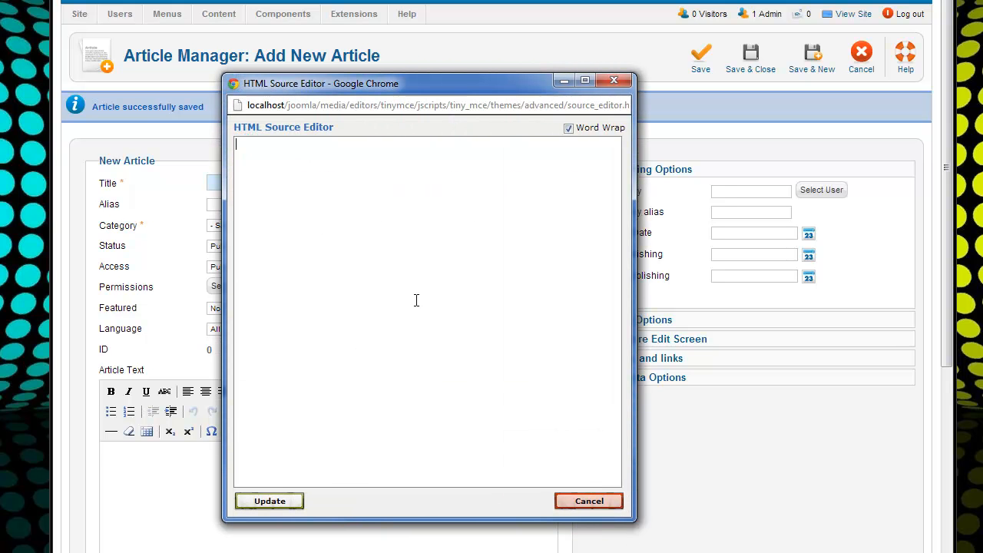
pyautogui.hotkey('ctrl', 'v')
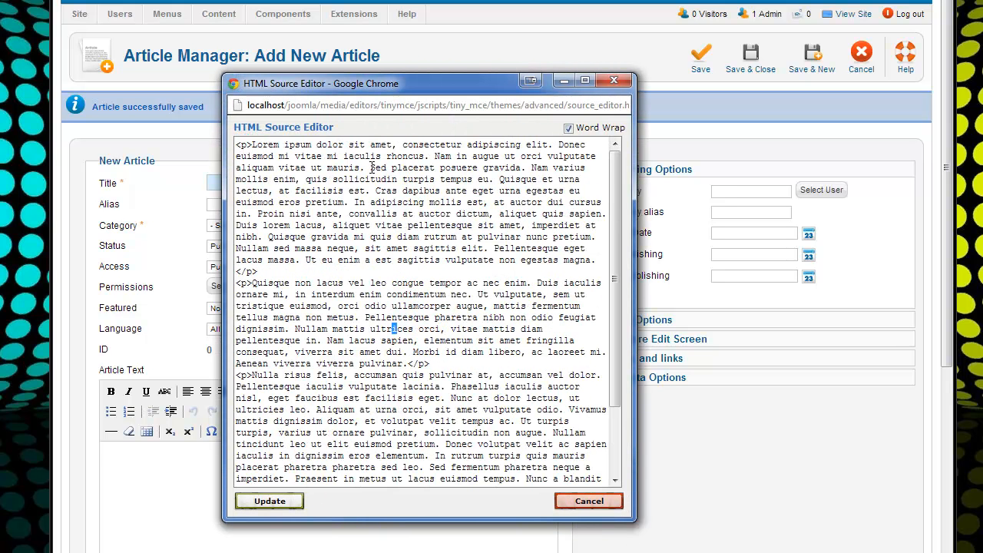
pyautogui.moveTo(372, 167); pyautogui.dragTo(176, 133)
pyautogui.click(283, 168)
pyautogui.moveTo(354, 166); pyautogui.dragTo(254, 144)
pyautogui.press('BackSpace')
pyautogui.scroll(-2, 359, 269)
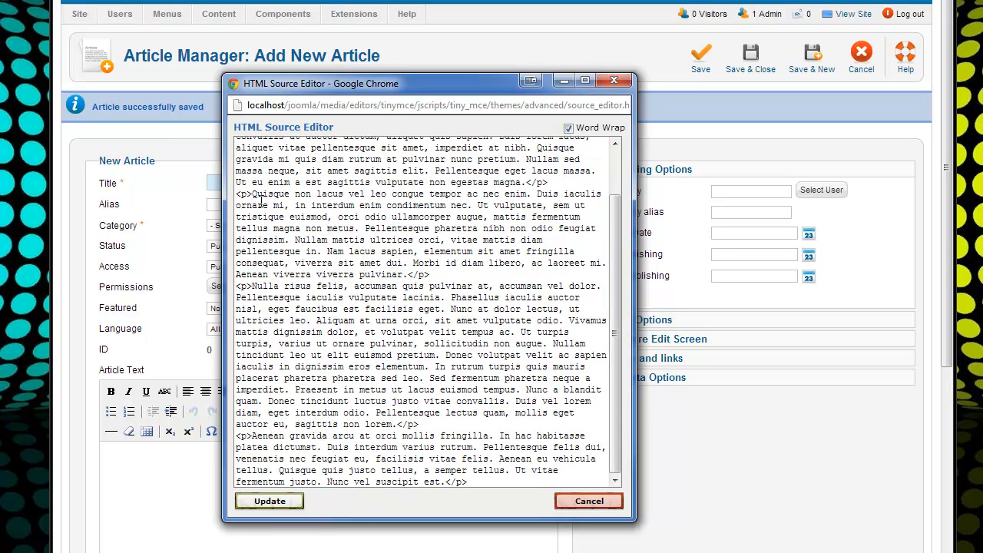
pyautogui.moveTo(242, 216); pyautogui.dragTo(446, 240)
pyautogui.press('BackSpace')
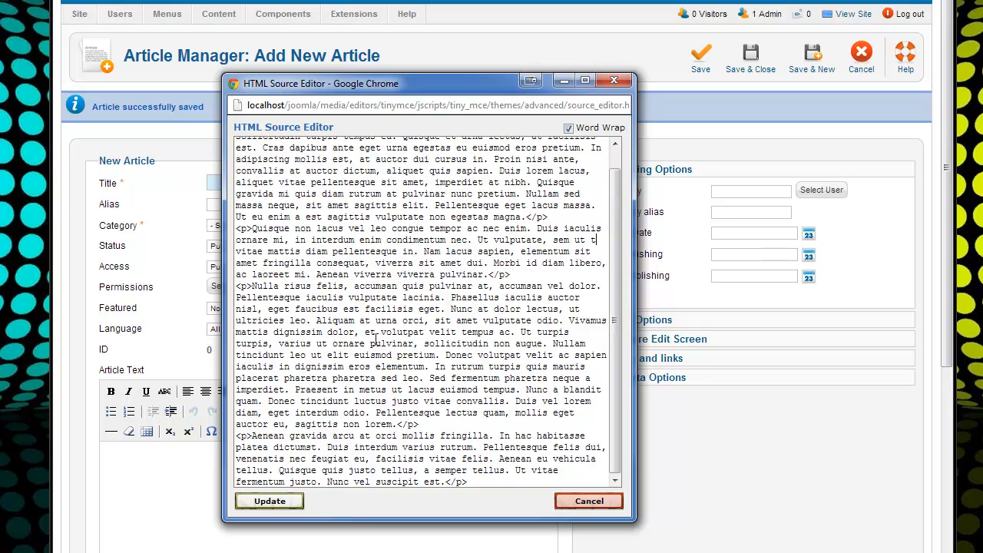
pyautogui.moveTo(238, 330); pyautogui.dragTo(471, 390)
pyautogui.press('BackSpace')
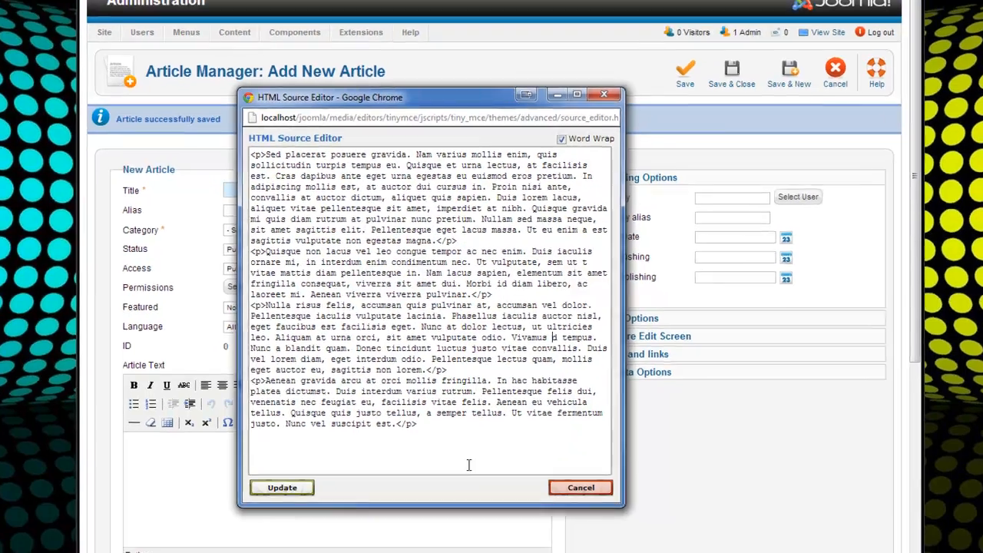
pyautogui.click(325, 444)
# Title the article 'Sample Post Two' under Web Design, then start 'Sample Post 3'
pyautogui.write('Sample Post ZT')
pyautogui.press('BackSpace')
pyautogui.press('BackSpace')
pyautogui.press('BackSpace')
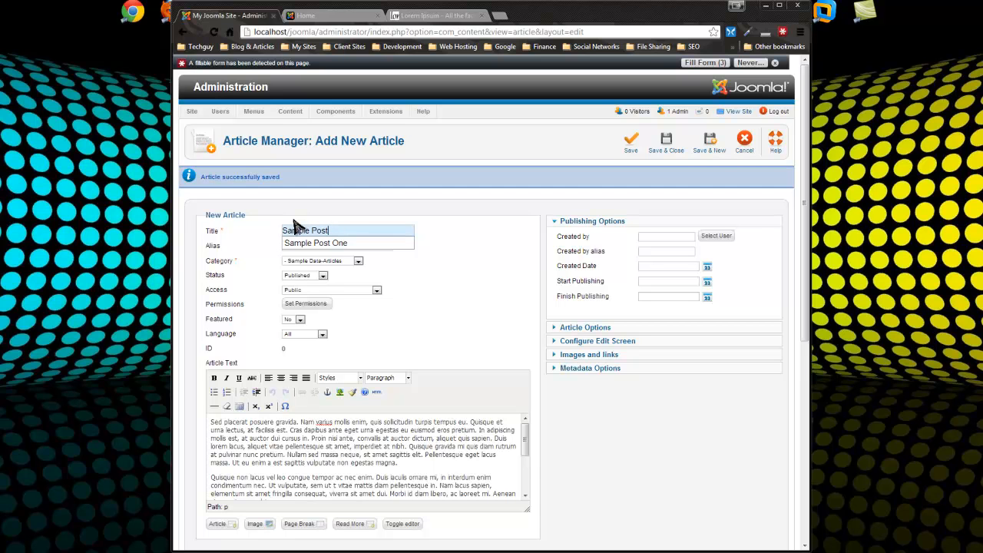
pyautogui.write('Two')
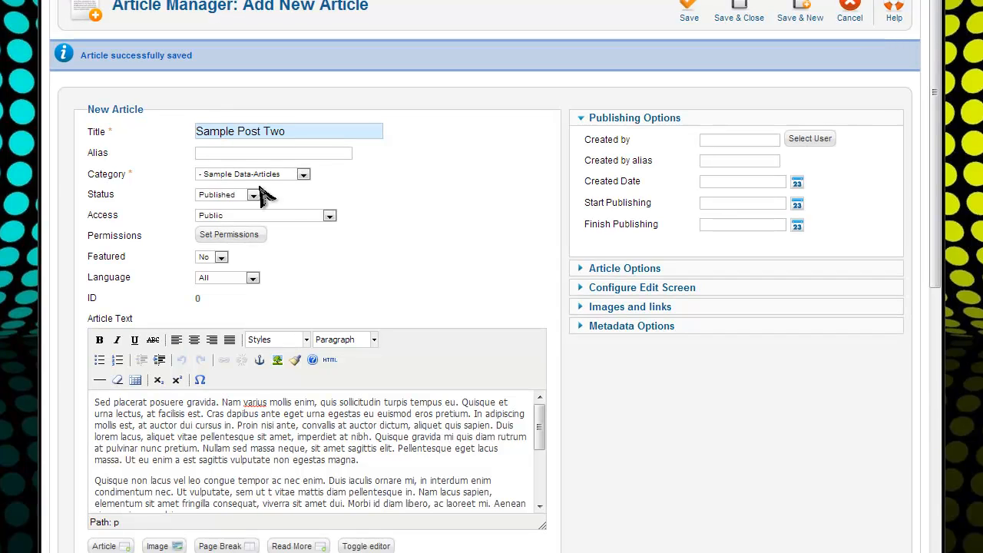
pyautogui.click(268, 176)
pyautogui.moveTo(307, 191); pyautogui.dragTo(341, 330)
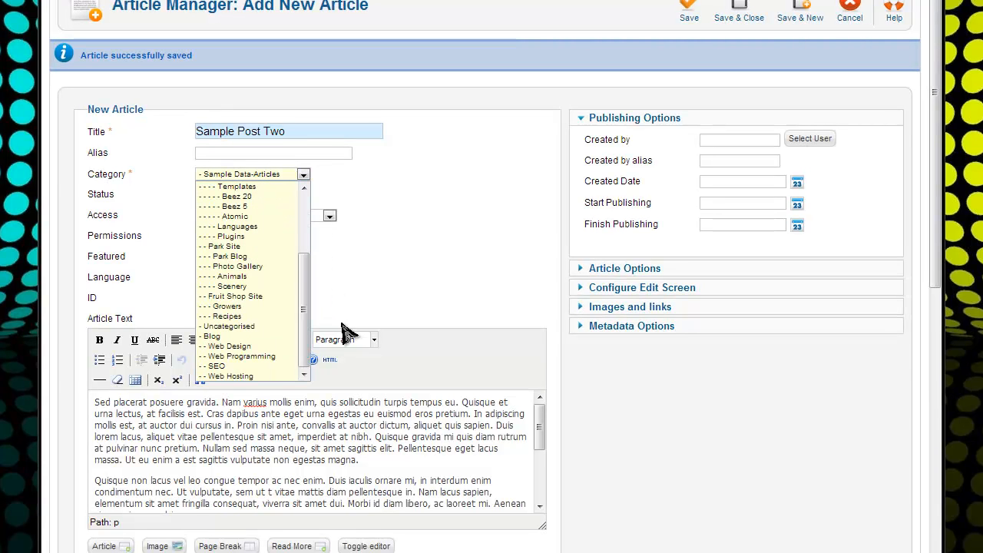
pyautogui.click(260, 347)
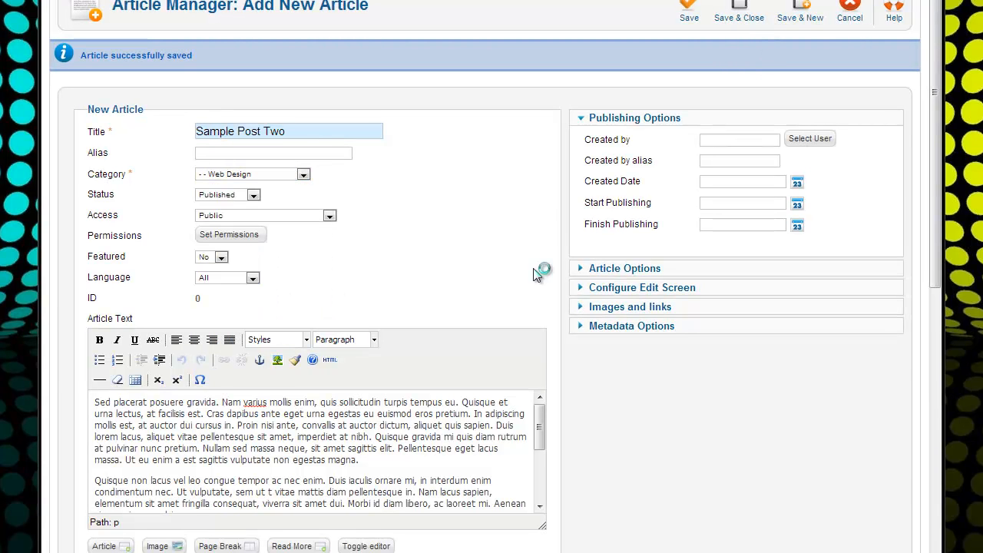
pyautogui.write('S')
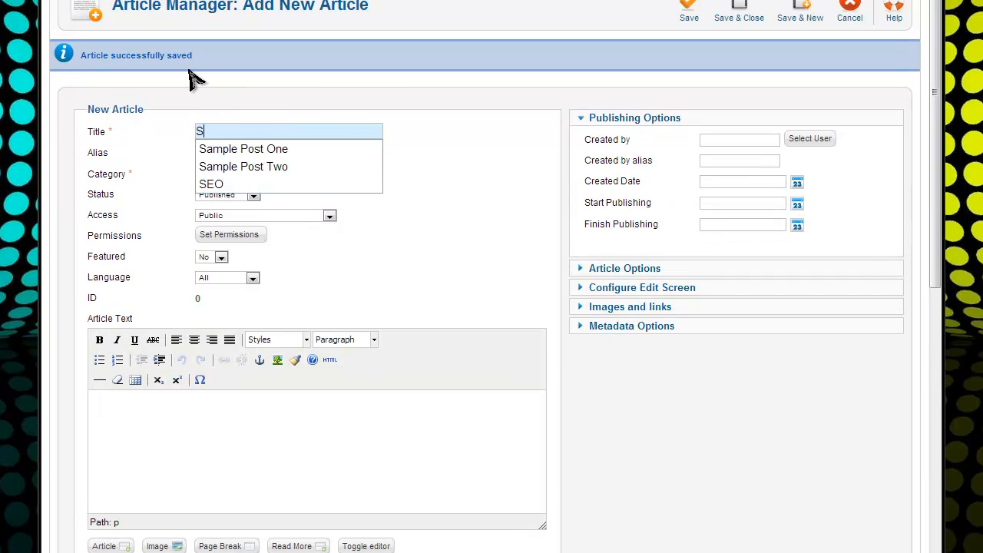
pyautogui.write('ample Post 3')
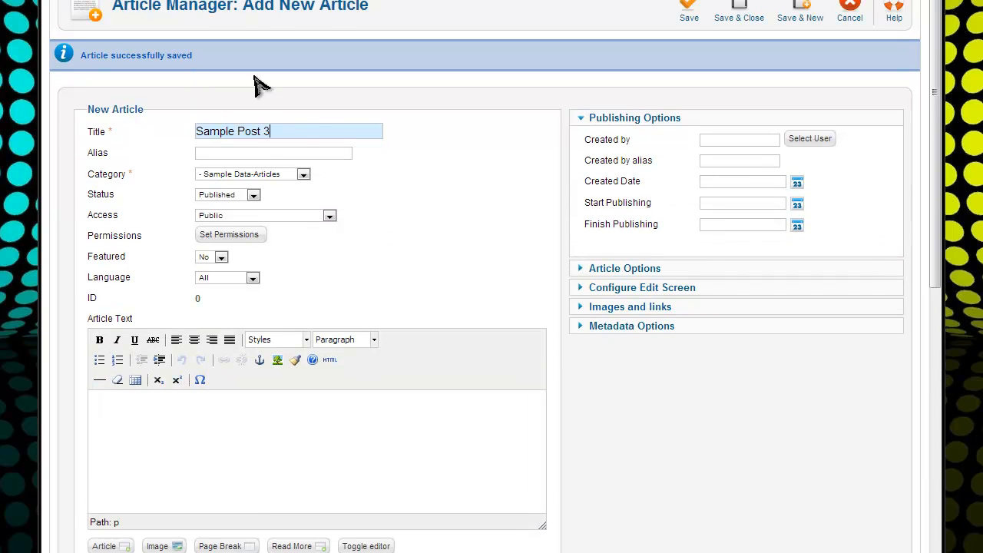
# File Sample Post 3 under Web Programming with trimmed lorem ipsum HTML, then save and close
pyautogui.click(259, 176)
pyautogui.moveTo(307, 224); pyautogui.dragTo(321, 361)
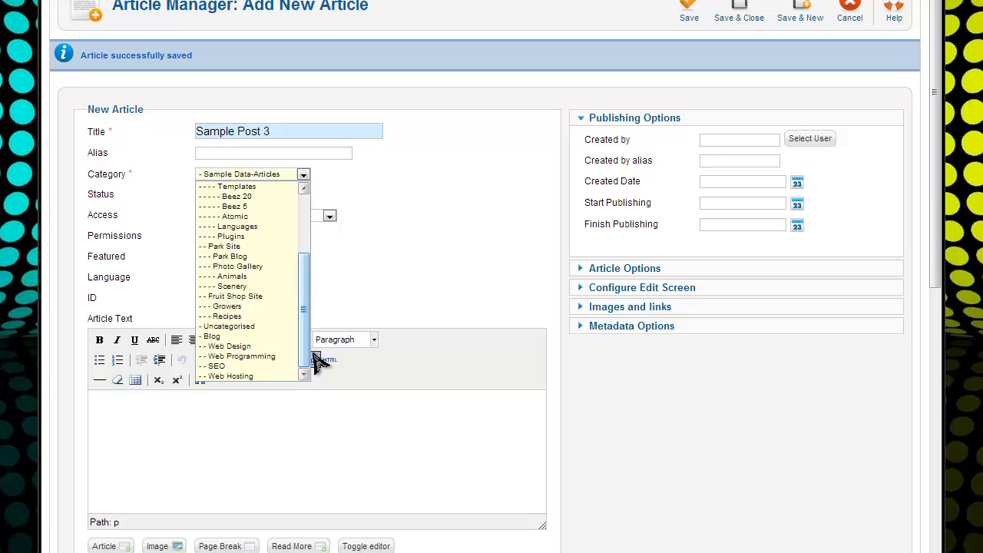
pyautogui.click(244, 357)
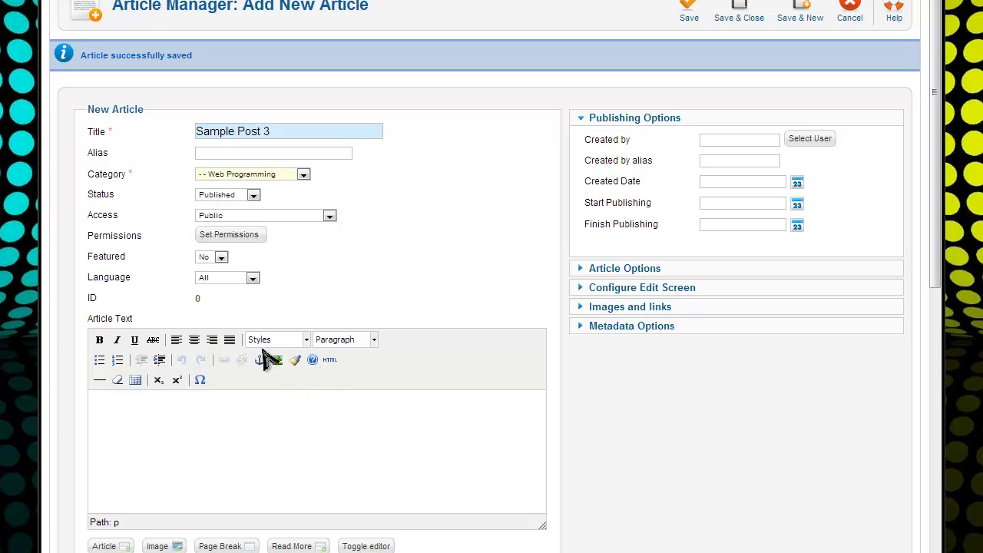
pyautogui.click(330, 359)
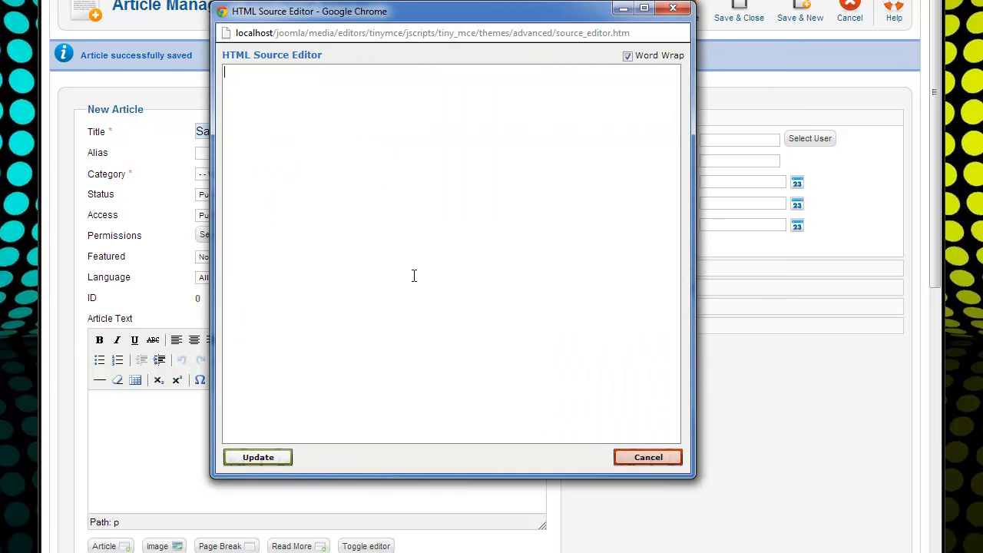
pyautogui.hotkey('ctrl', 'v')
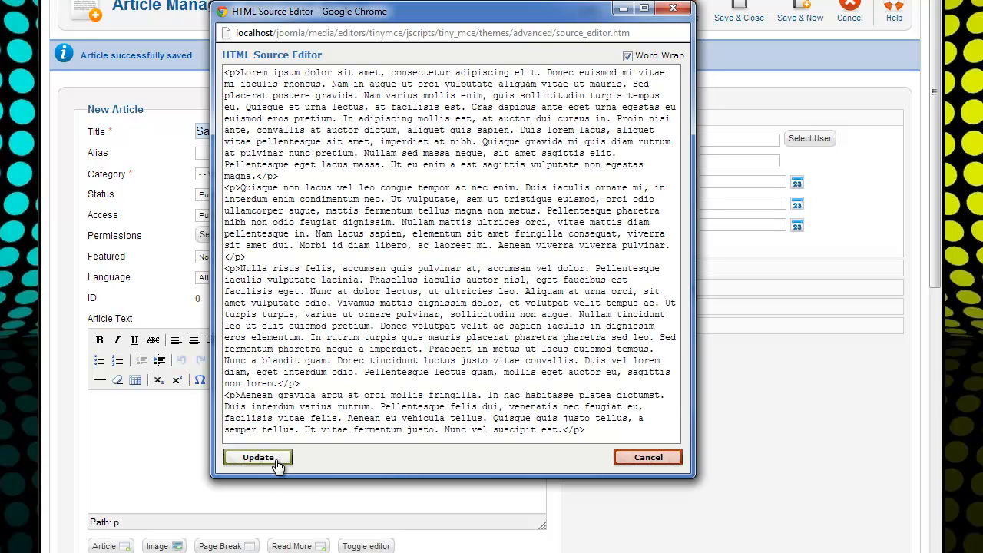
pyautogui.moveTo(394, 107); pyautogui.dragTo(134, 63)
pyautogui.write('<P>F')
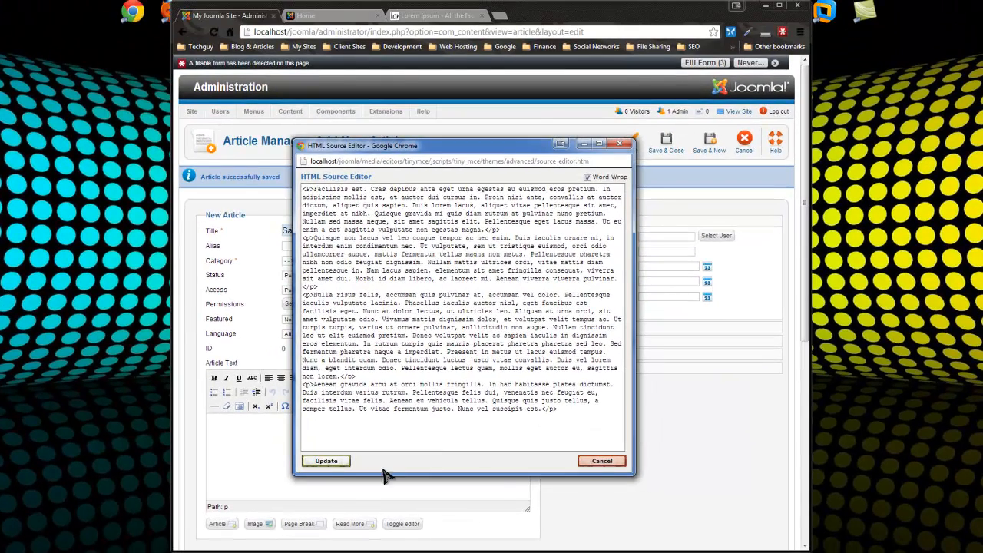
pyautogui.click(327, 462)
pyautogui.click(666, 150)
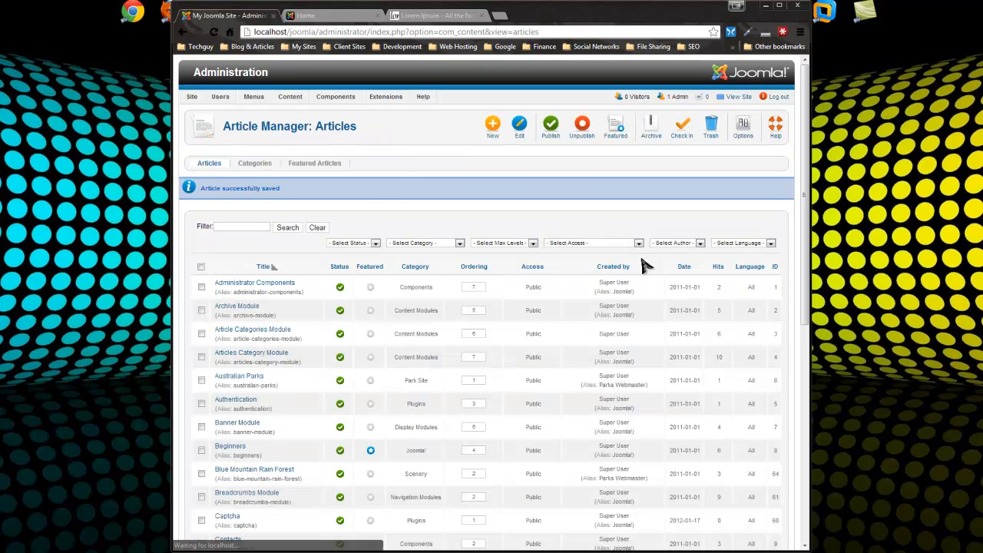
# Start a new Top-menu item of type Category Blog
pyautogui.moveTo(387, 97)
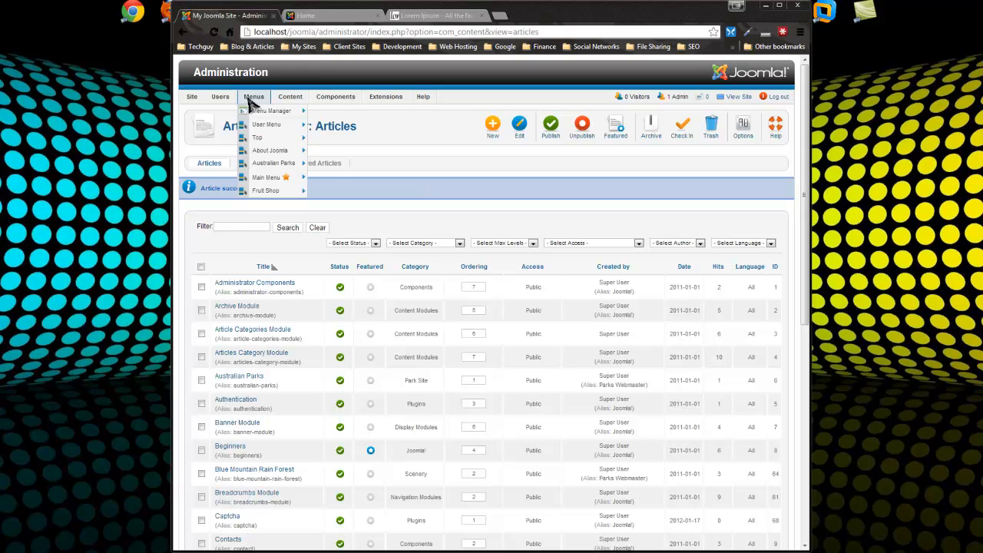
pyautogui.moveTo(265, 97)
pyautogui.moveTo(283, 177)
pyautogui.moveTo(278, 137)
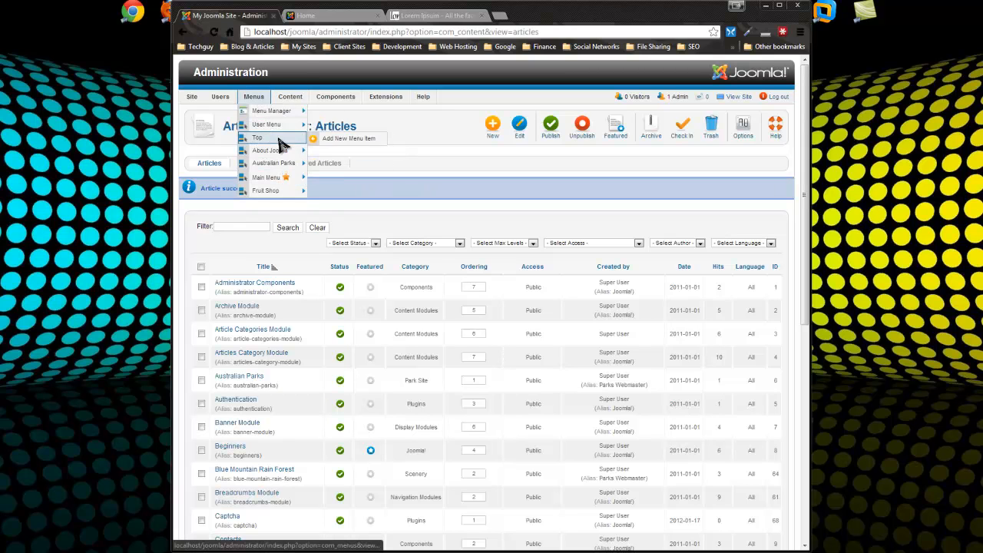
pyautogui.click(338, 140)
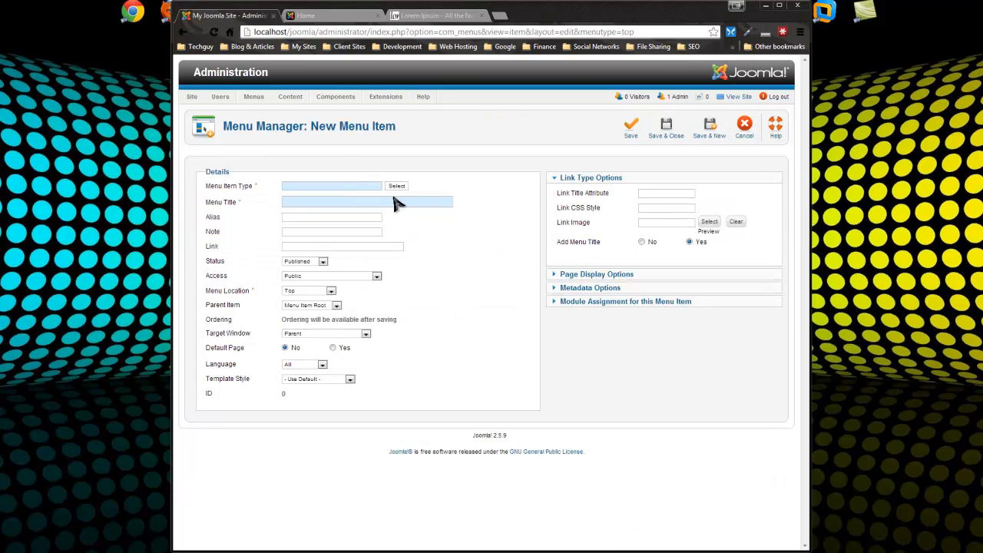
pyautogui.click(395, 187)
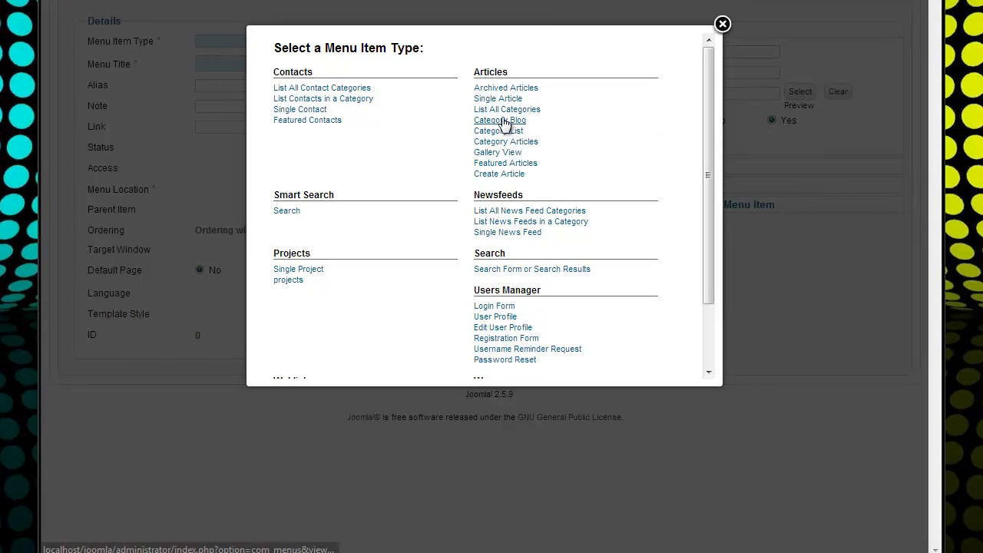
pyautogui.click(496, 241)
pyautogui.click(355, 41)
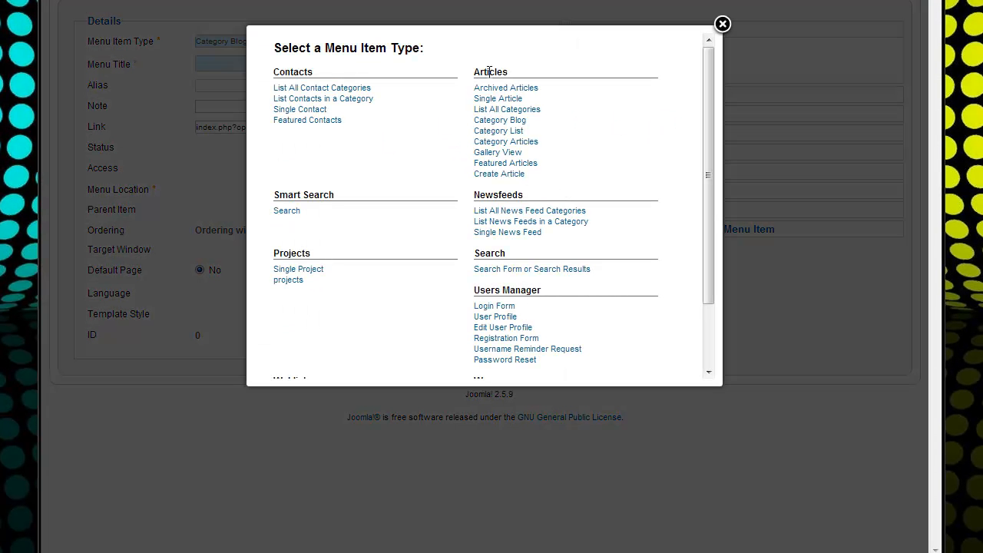
pyautogui.click(723, 25)
# Title the menu item 'Blog', point it at the Blog category, and save
pyautogui.write('Blog')
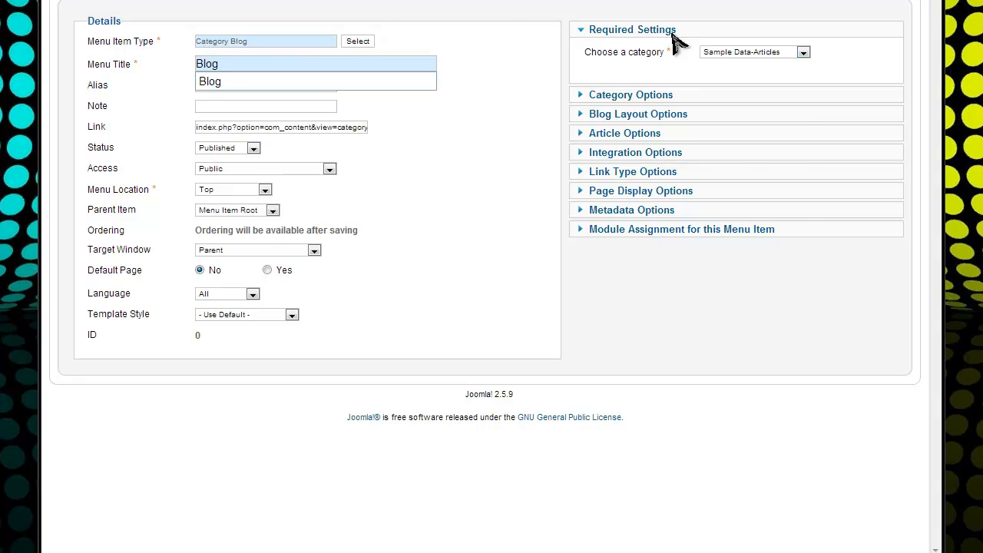
pyautogui.click(737, 51)
pyautogui.moveTo(796, 94); pyautogui.dragTo(804, 188)
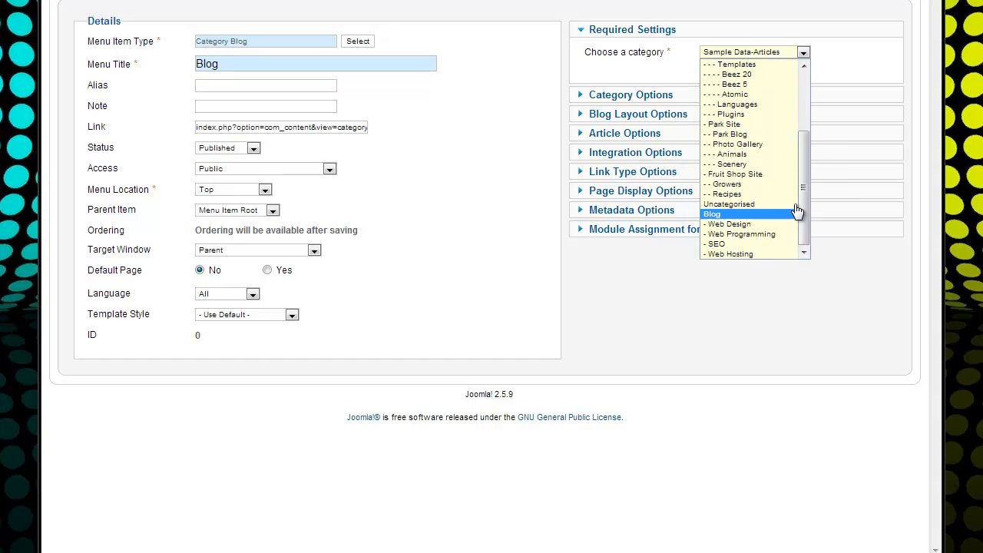
pyautogui.click(723, 216)
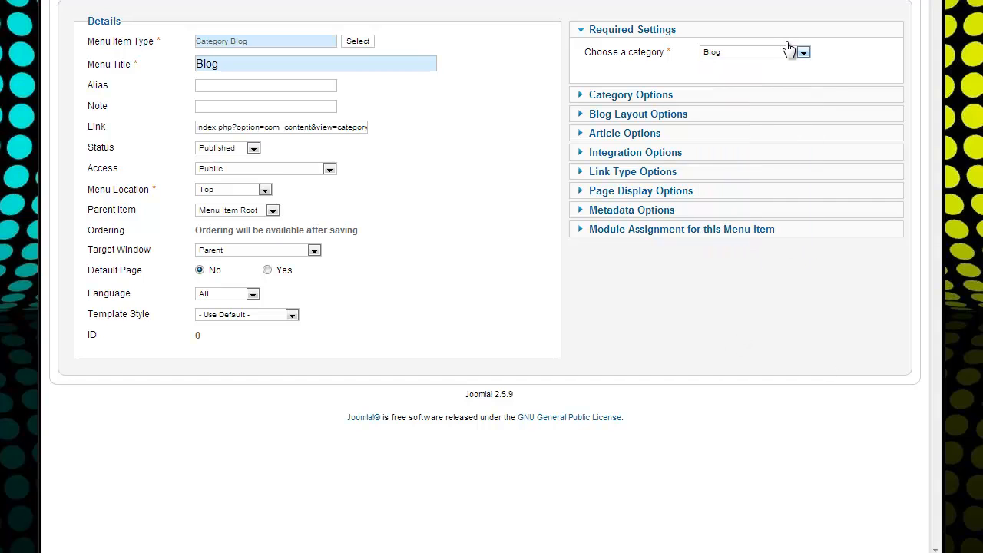
pyautogui.click(674, 8)
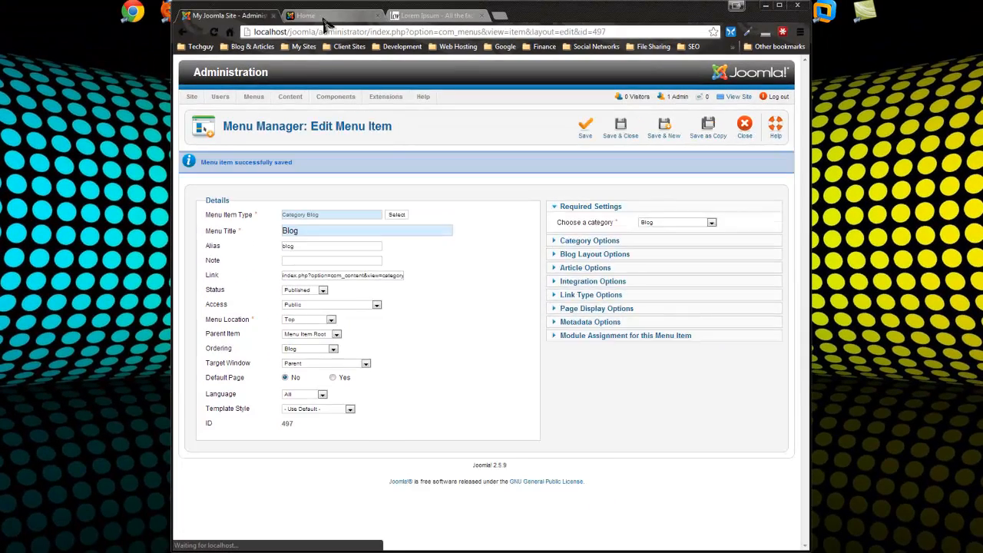
pyautogui.click(327, 18)
pyautogui.click(215, 32)
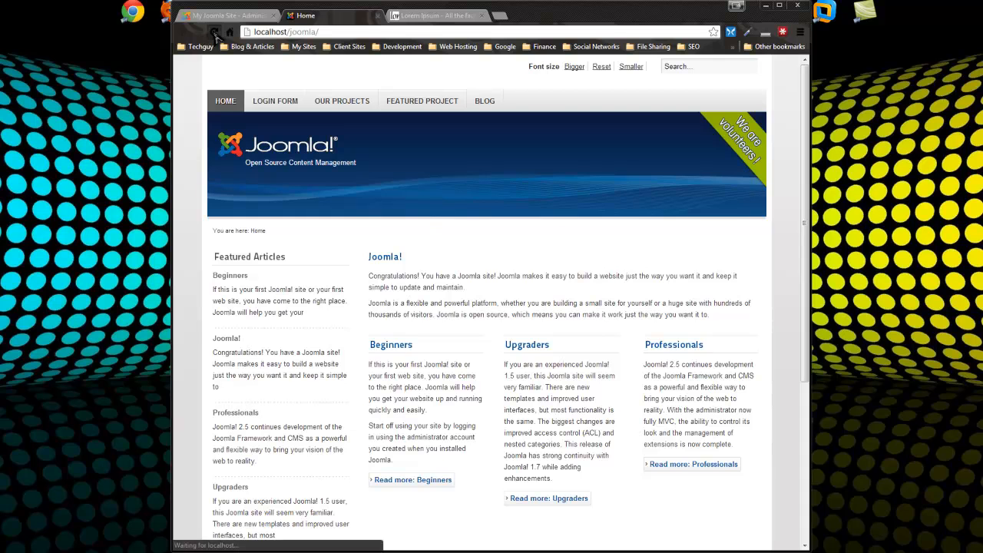
pyautogui.click(485, 101)
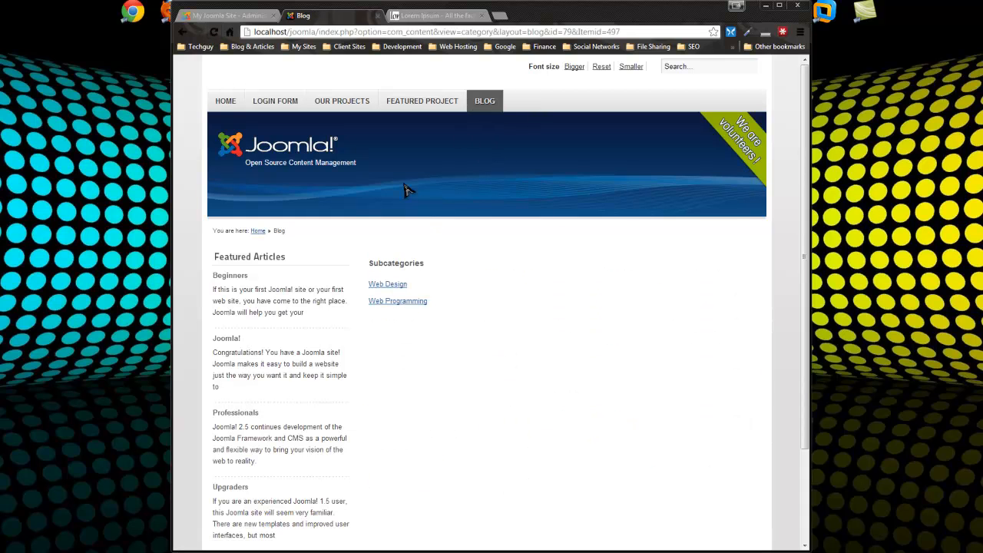
pyautogui.scroll(-2, 615, 453)
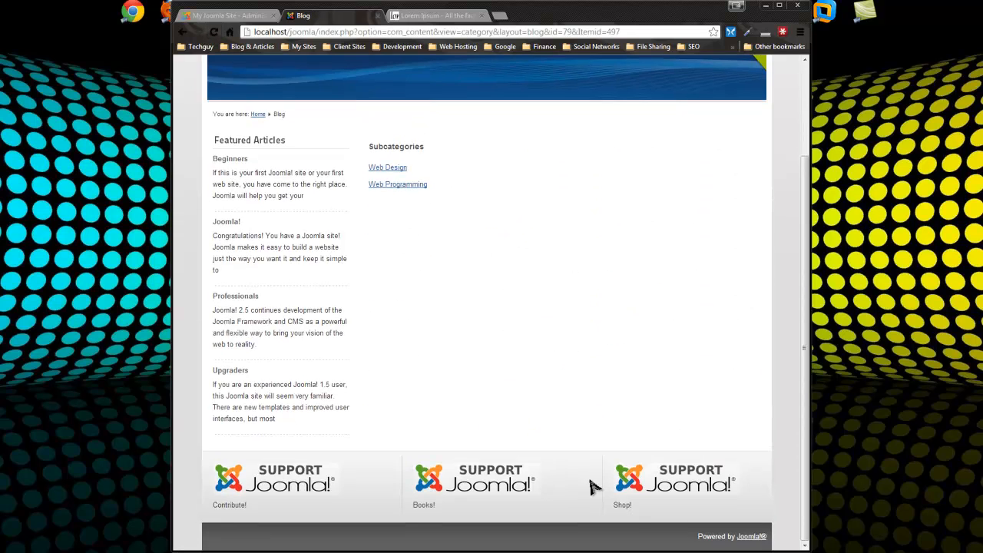
pyautogui.scroll(1, 588, 313)
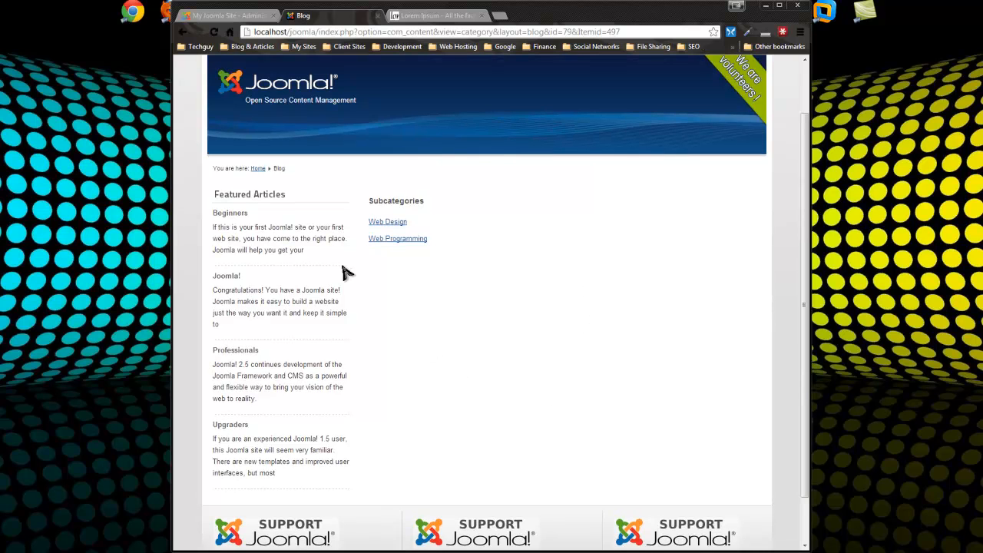
pyautogui.scroll(1, 484, 277)
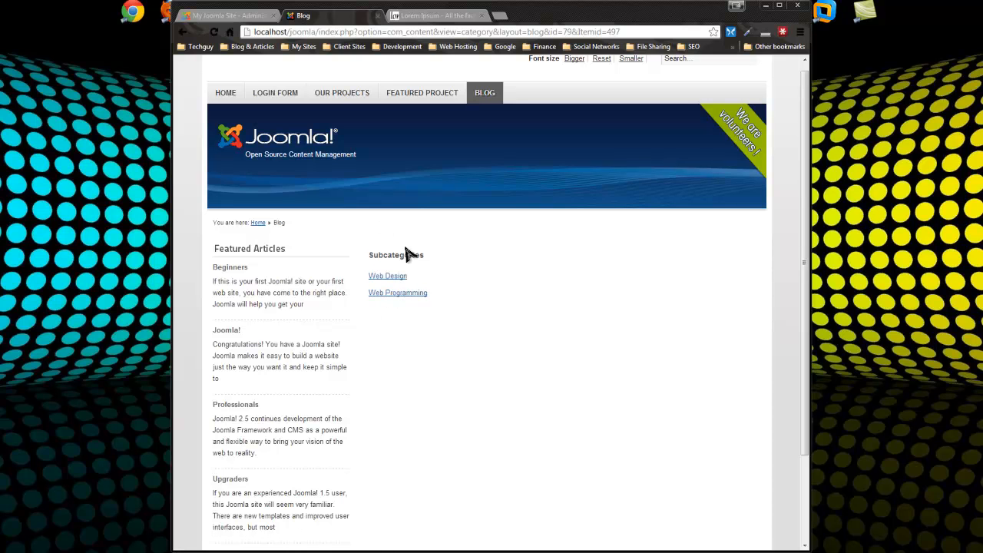
pyautogui.click(230, 16)
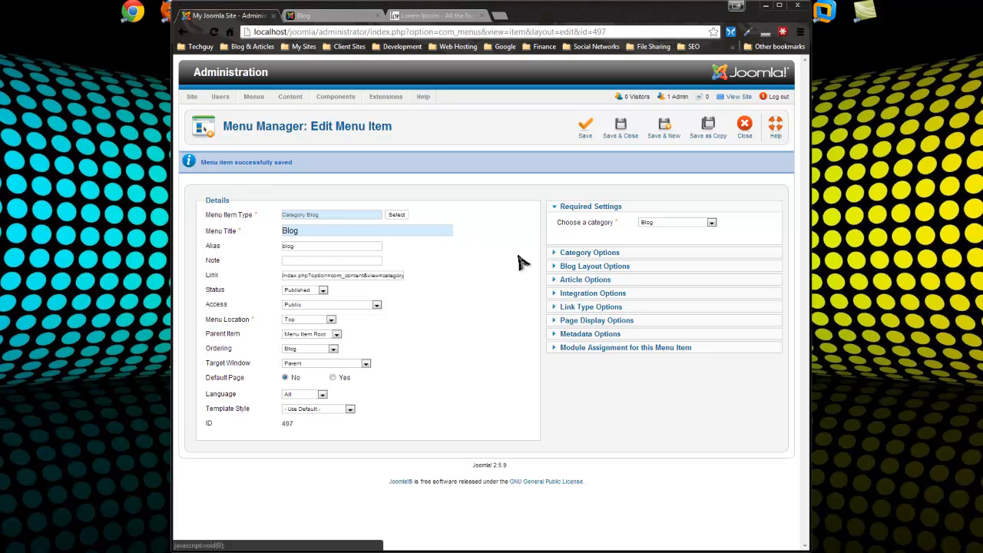
# Set Subcategory Levels to All and Include Subcategories to All in the Blog layout options
pyautogui.click(581, 255)
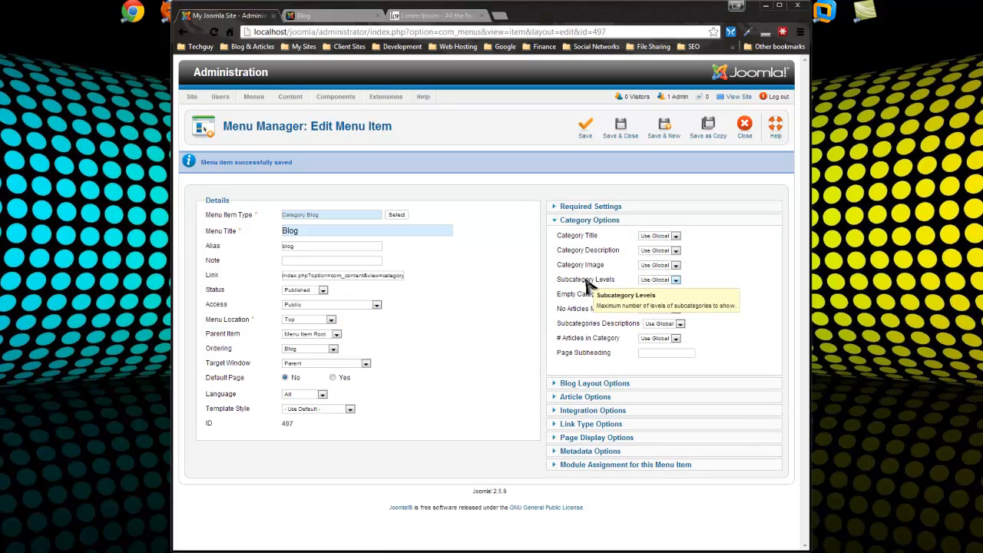
pyautogui.click(675, 281)
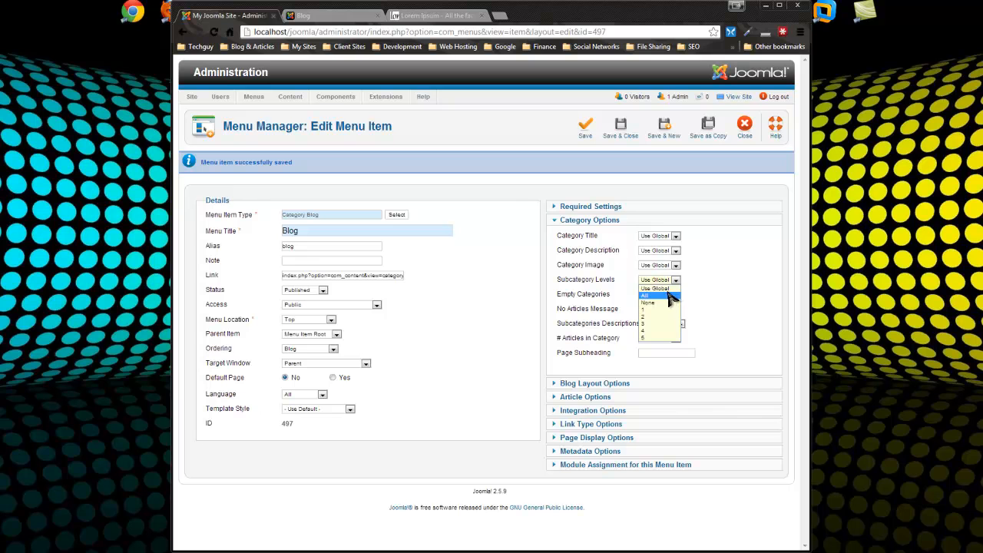
pyautogui.click(660, 295)
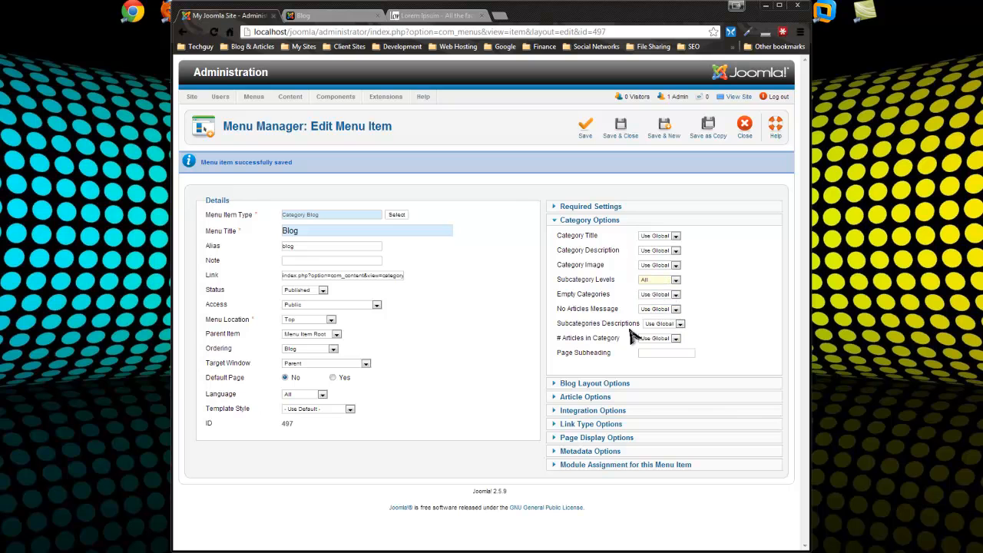
pyautogui.click(591, 387)
pyautogui.scroll(-2, 738, 331)
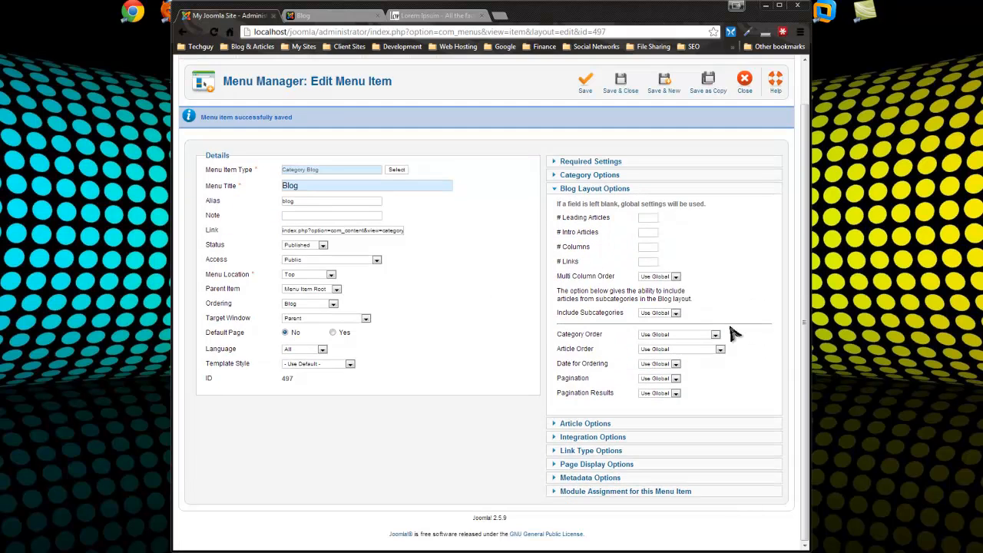
pyautogui.click(674, 314)
pyautogui.click(656, 335)
# Save the Blog menu item and reload the Blog page showing Sample Post Two, One and 3
pyautogui.click(585, 80)
pyautogui.click(303, 15)
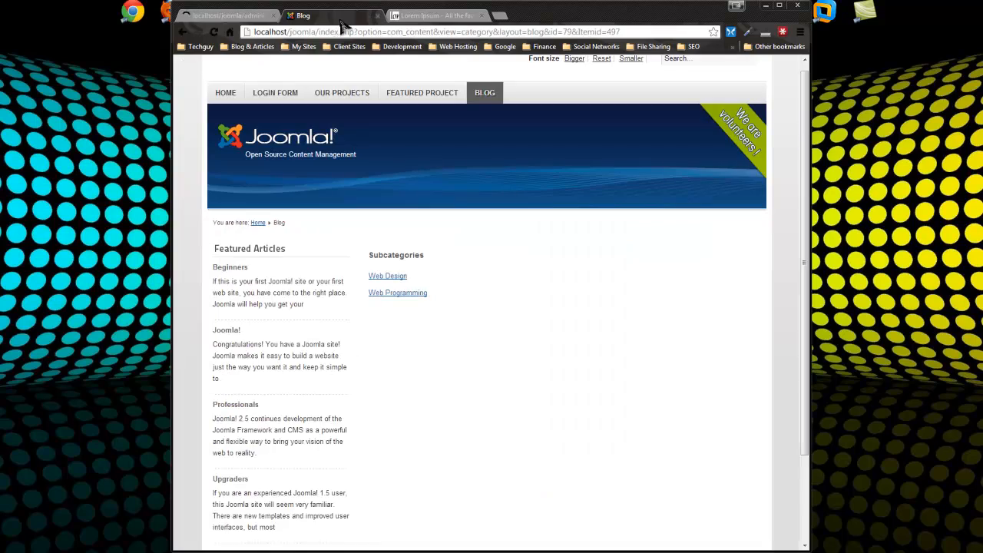
pyautogui.click(213, 32)
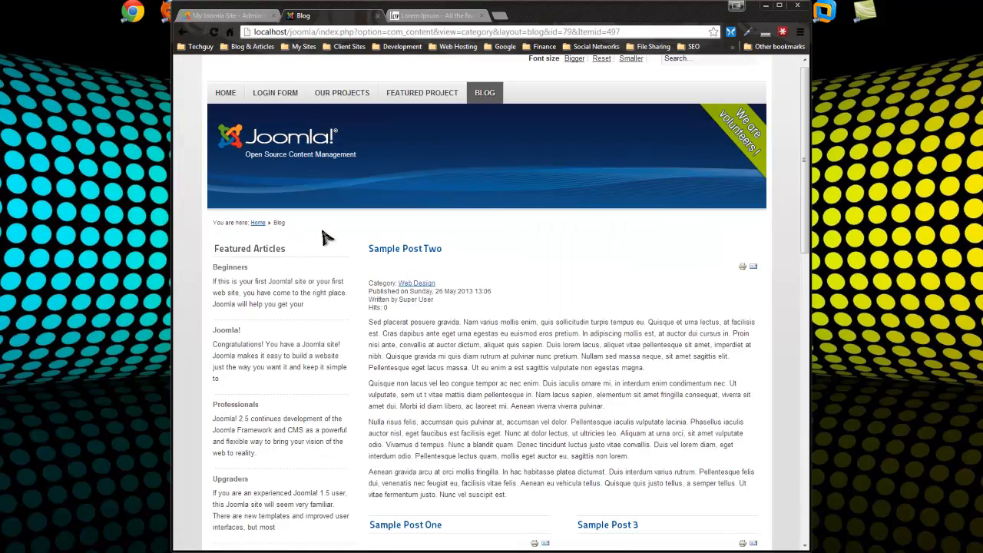
pyautogui.scroll(-2, 322, 238)
pyautogui.scroll(-2, 322, 238)
pyautogui.scroll(4, 417, 253)
pyautogui.scroll(-6, 417, 255)
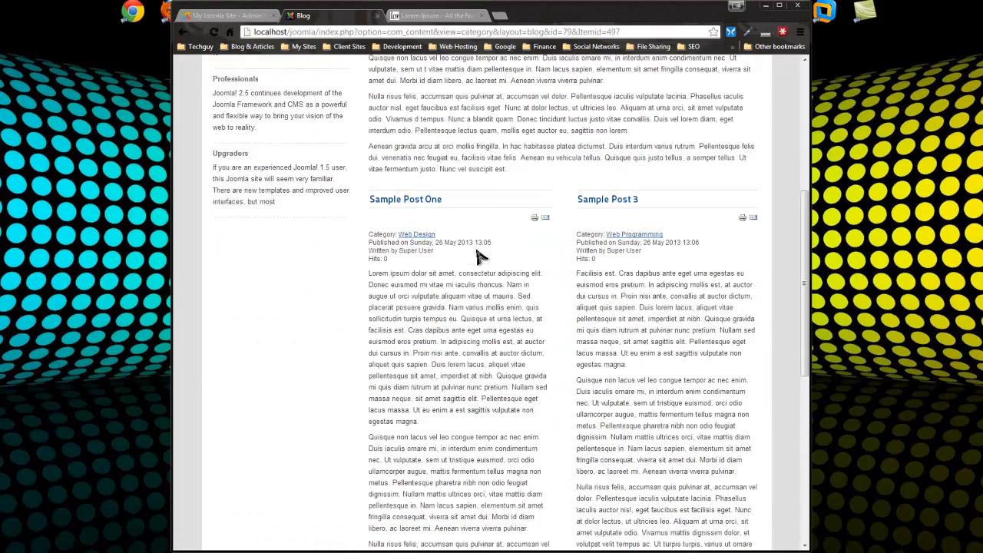
pyautogui.scroll(6, 527, 322)
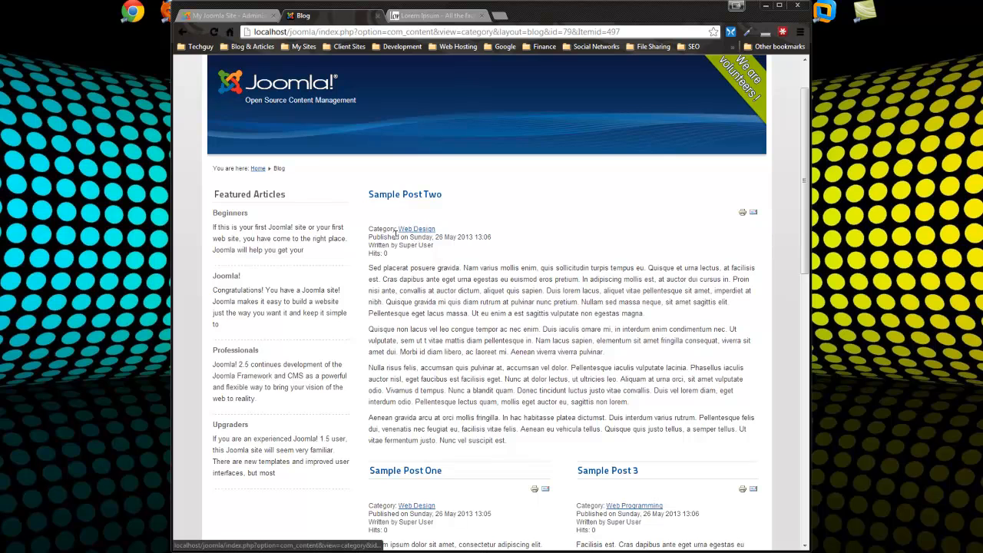
pyautogui.moveTo(371, 237)
pyautogui.mouseDown()
pyautogui.moveTo(474, 244)
pyautogui.moveTo(364, 245)
pyautogui.mouseUp()
pyautogui.click(470, 278)
pyautogui.click(416, 301)
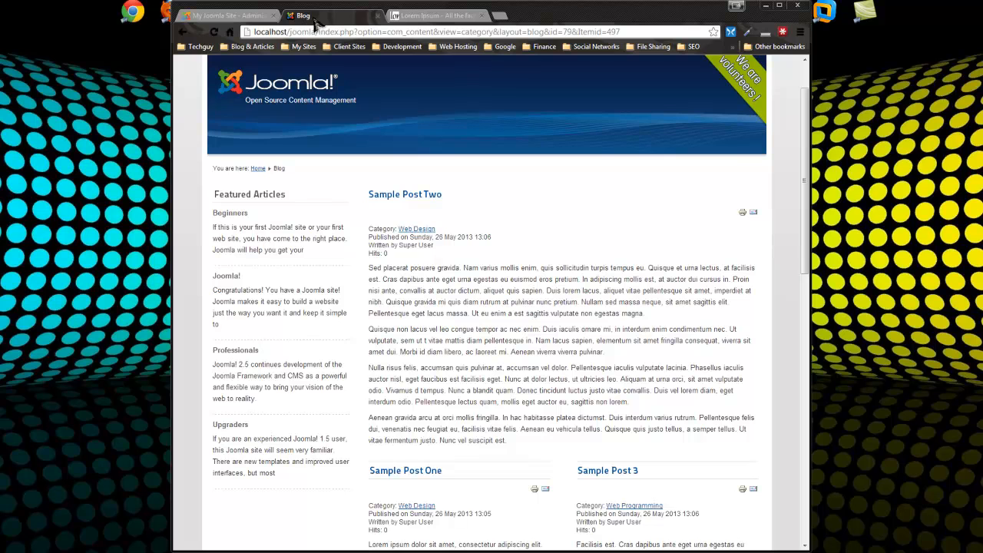
# In the Blog menu item's Article Options, set Show Icons, Print Icon, Email Icon and Hits to Hide
pyautogui.click(231, 15)
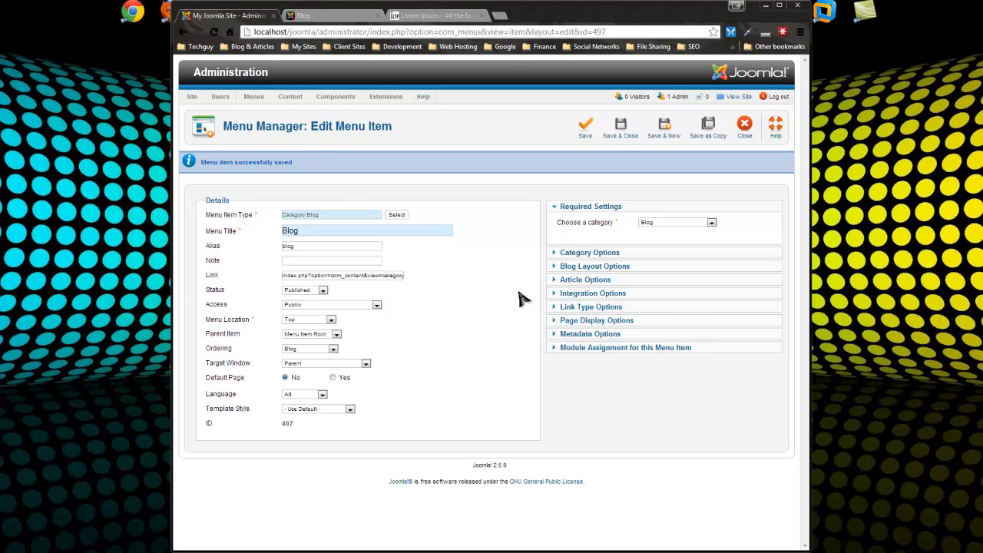
pyautogui.click(579, 281)
pyautogui.scroll(-3, 444, 219)
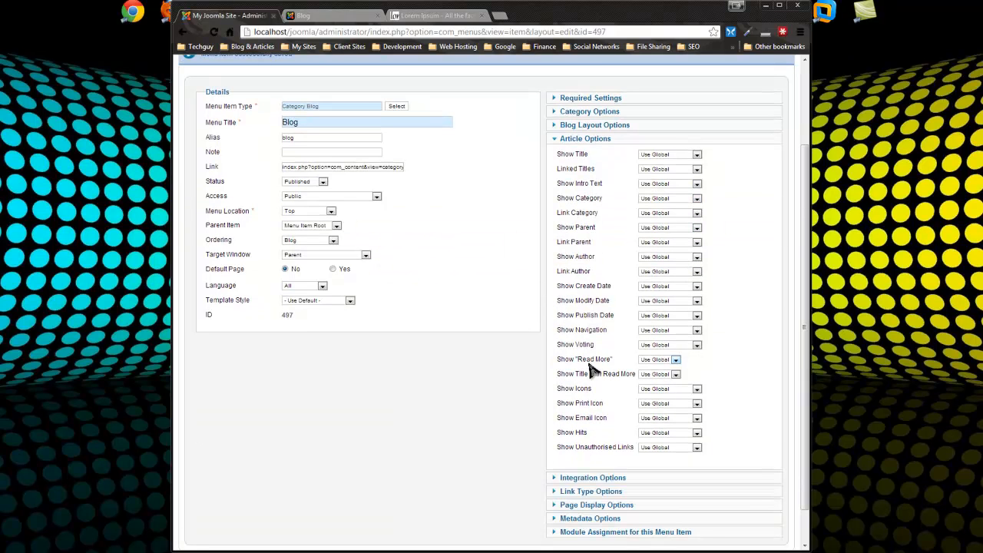
pyautogui.click(697, 390)
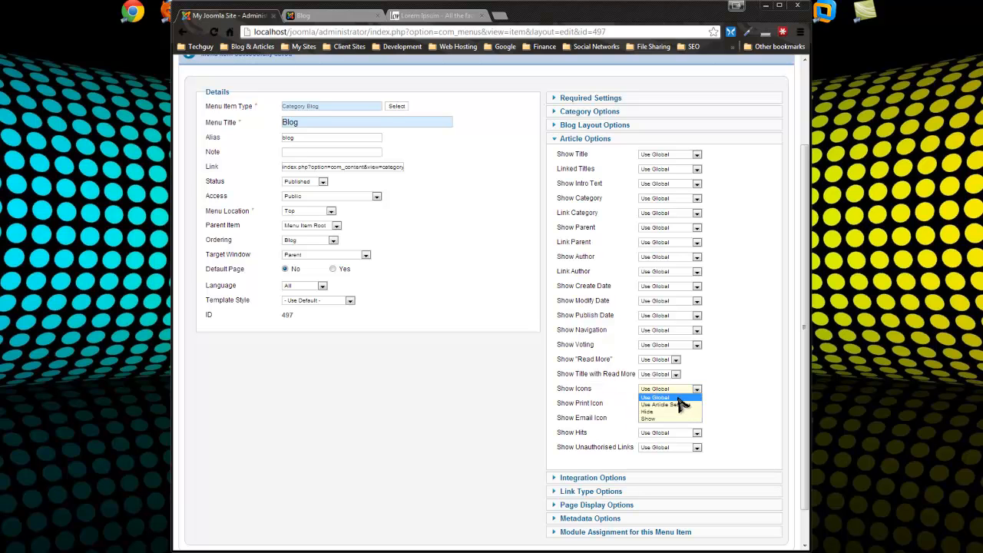
pyautogui.click(665, 409)
pyautogui.click(659, 404)
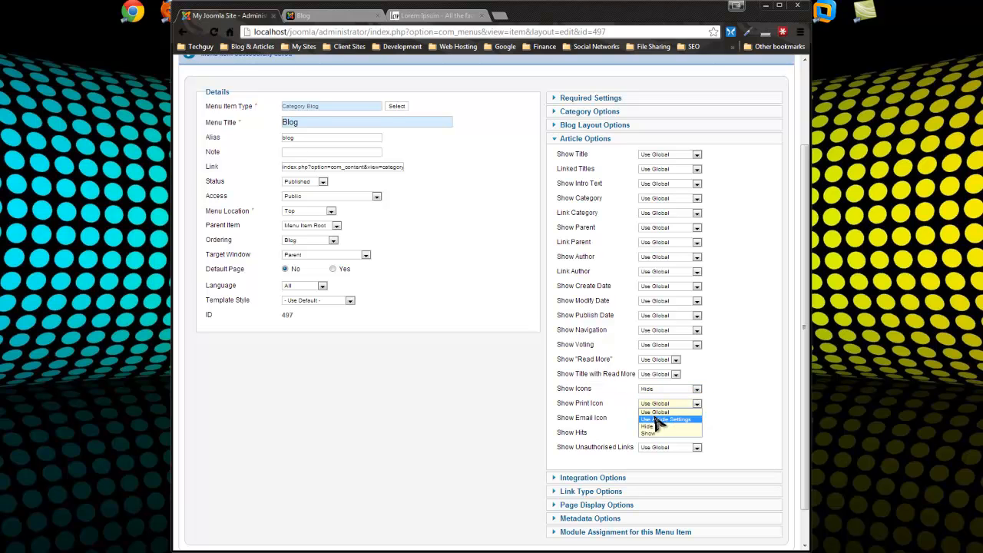
pyautogui.click(653, 426)
pyautogui.click(654, 418)
pyautogui.click(656, 441)
pyautogui.click(666, 432)
pyautogui.click(676, 458)
pyautogui.click(674, 447)
pyautogui.click(592, 466)
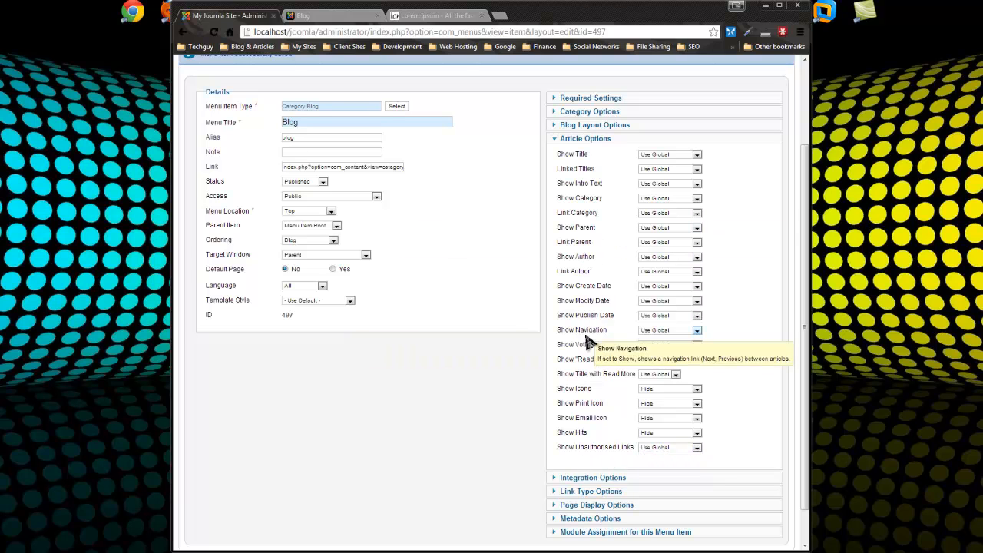
# Set Show Modify Date and Show Create Date to Hide as well
pyautogui.moveTo(593, 365)
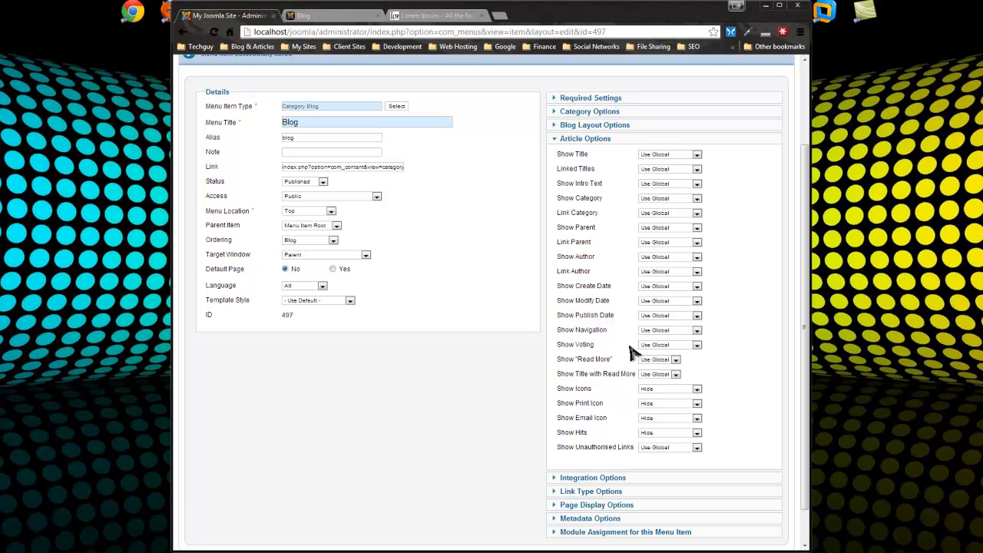
pyautogui.click(608, 318)
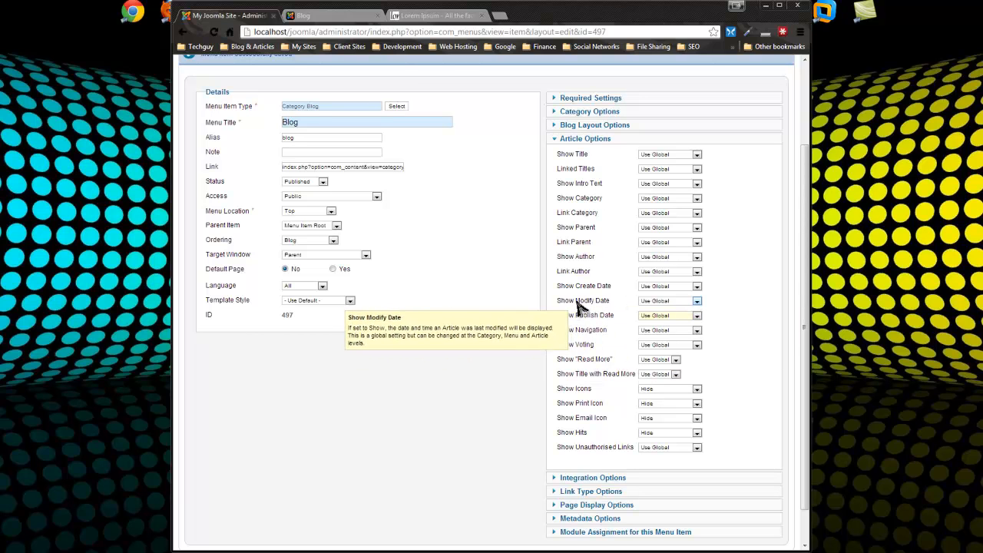
pyautogui.click(662, 301)
pyautogui.click(657, 319)
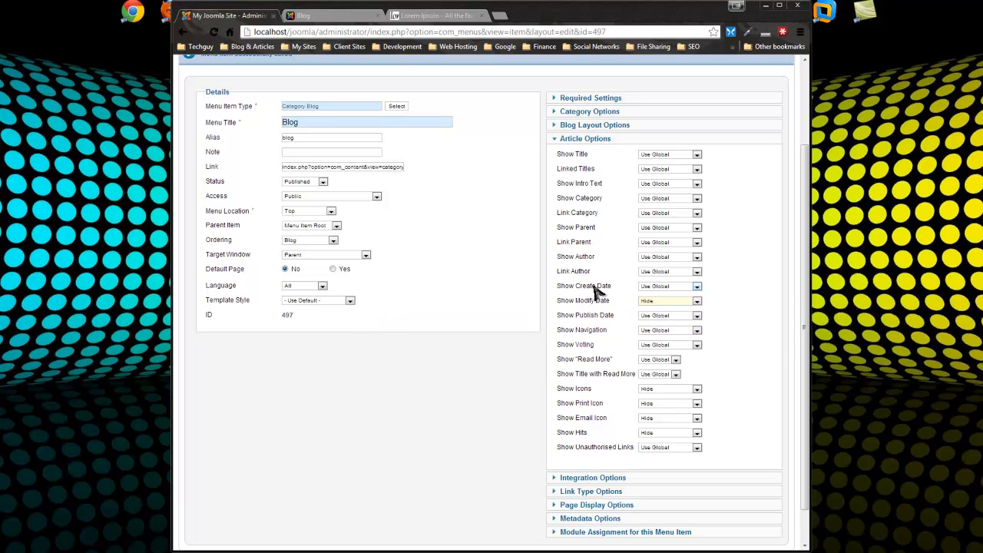
pyautogui.click(655, 288)
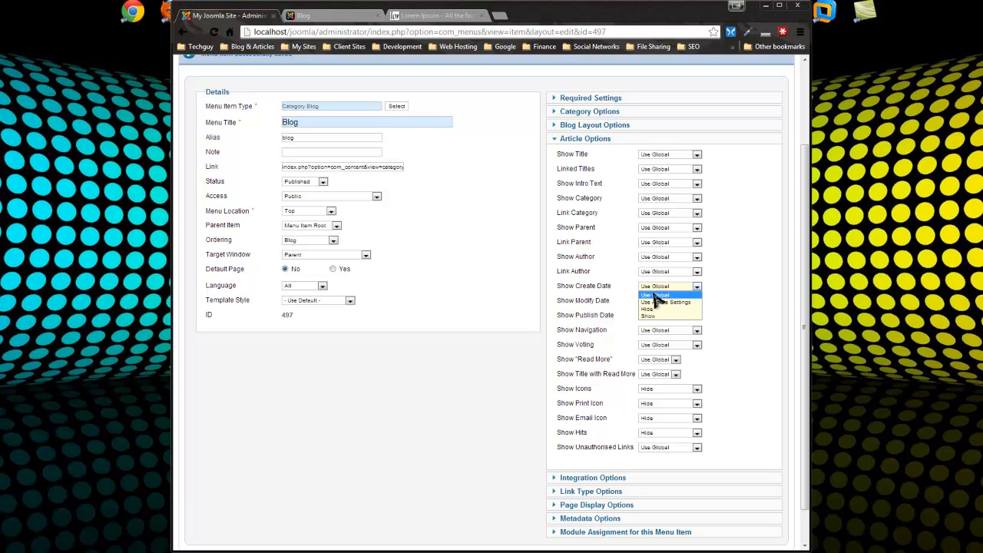
pyautogui.click(658, 309)
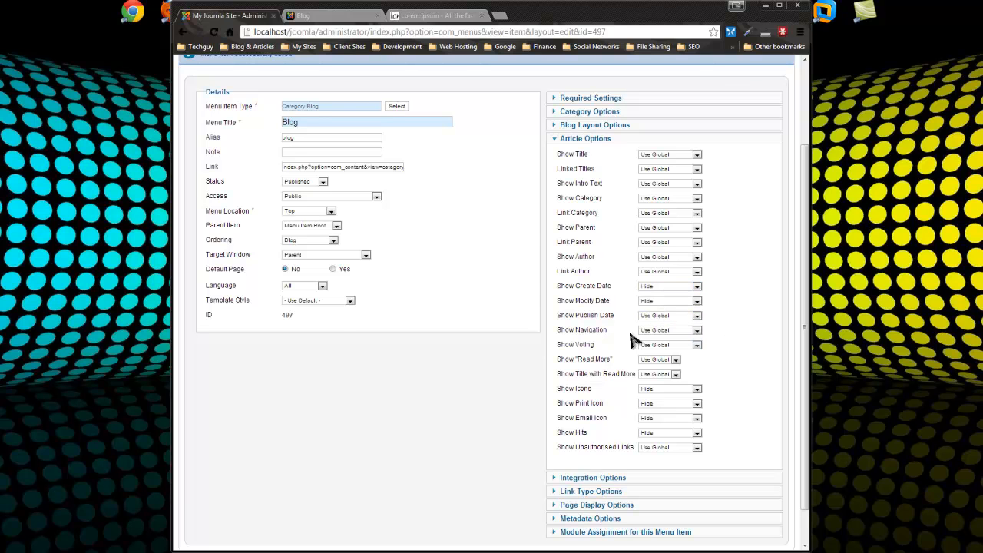
pyautogui.scroll(2, 730, 357)
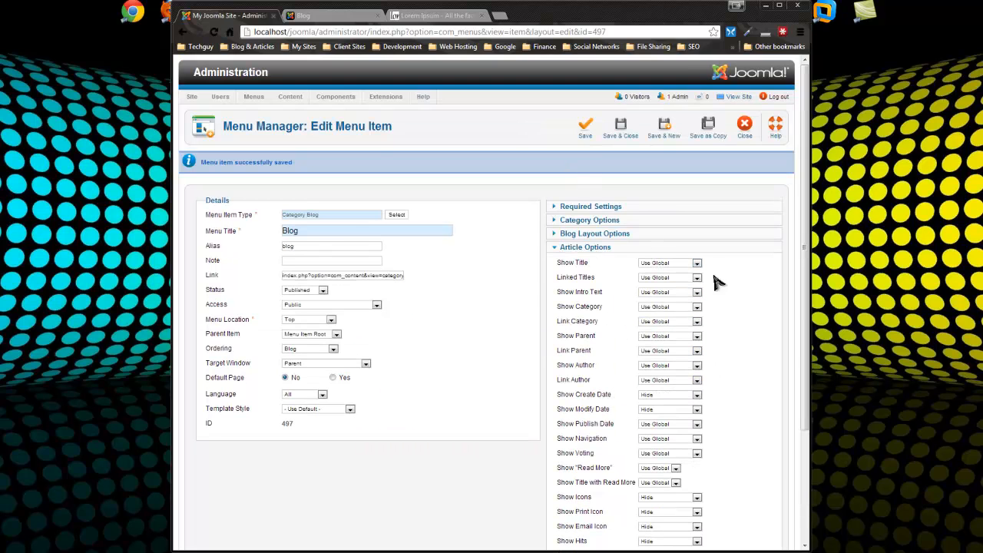
# Save the settings and confirm the Blog posts show only category, published date and author
pyautogui.click(583, 136)
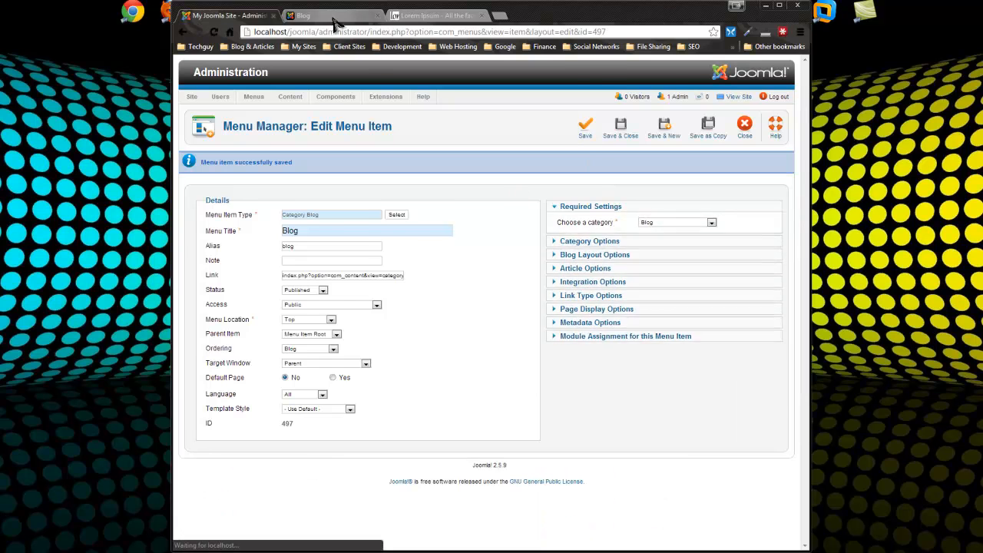
pyautogui.click(332, 21)
pyautogui.moveTo(397, 211); pyautogui.dragTo(436, 212)
pyautogui.click(483, 244)
pyautogui.scroll(-2, 492, 254)
pyautogui.scroll(3, 495, 254)
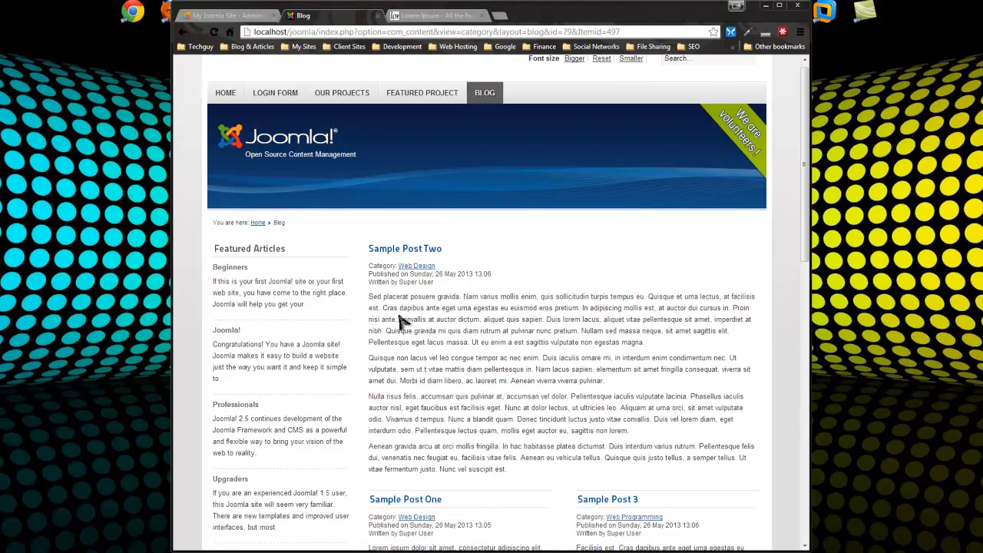
pyautogui.scroll(-1, 839, 506)
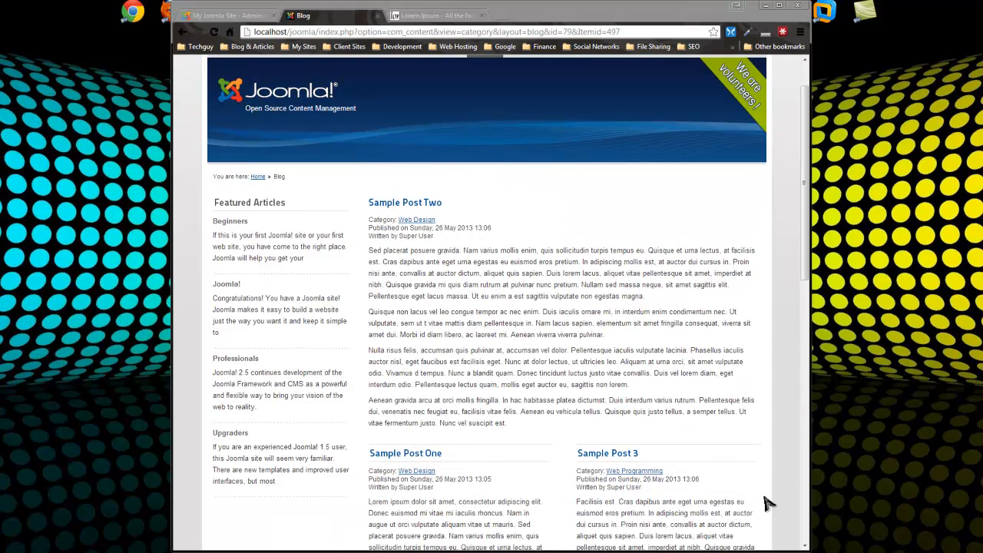
pyautogui.scroll(-3, 678, 401)
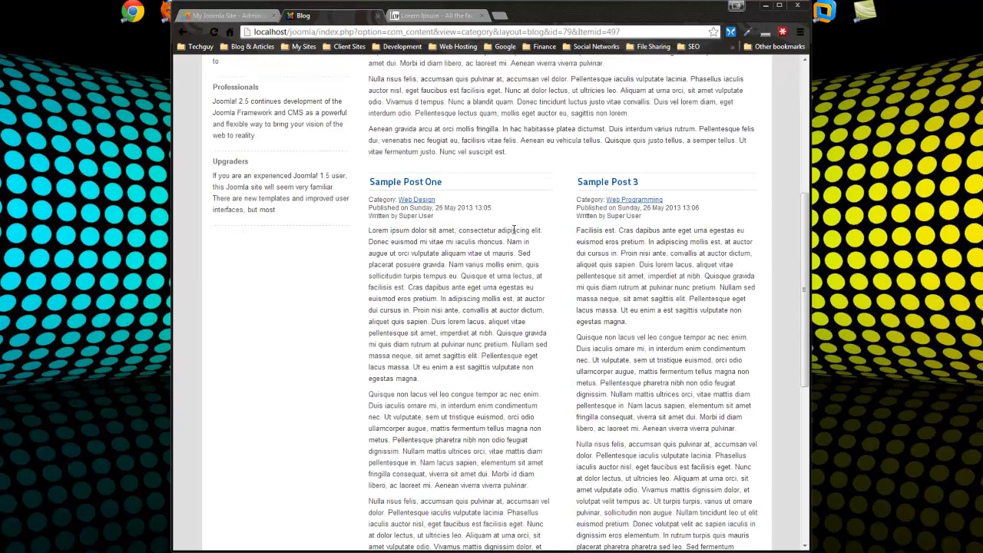
pyautogui.scroll(-3, 587, 301)
pyautogui.scroll(3, 643, 234)
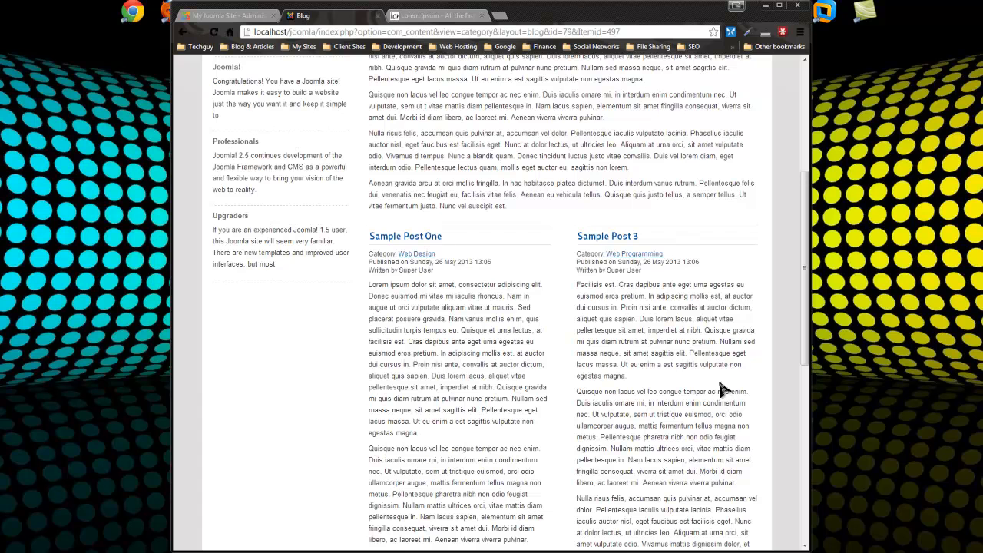
pyautogui.scroll(1, 454, 211)
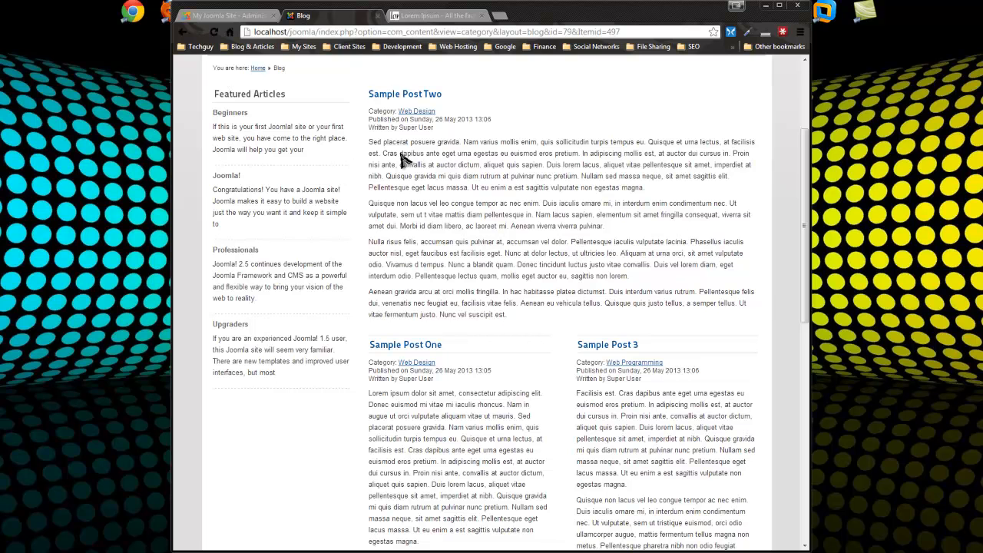
# Filter the Article Manager to the Blog category and open Sample Post One for editing
pyautogui.click(253, 15)
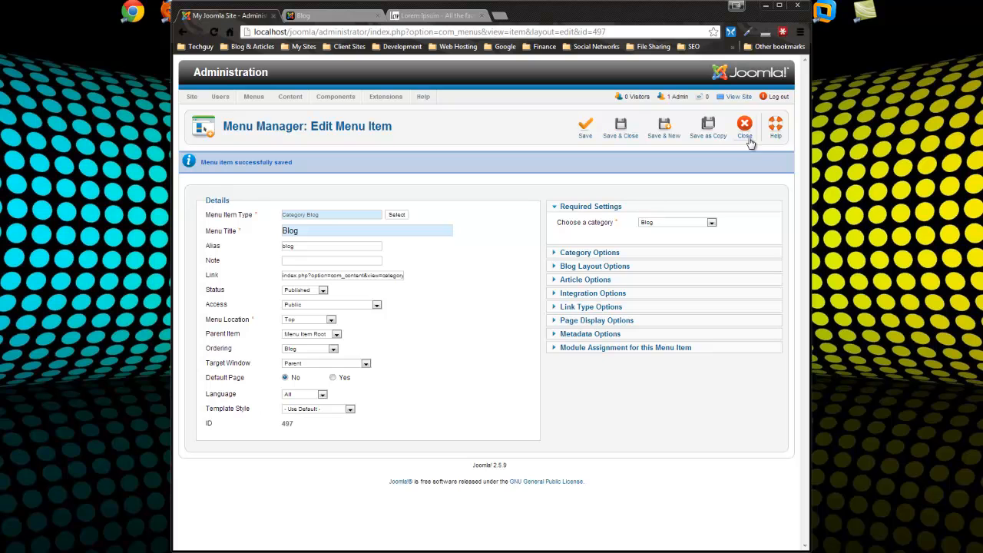
pyautogui.moveTo(291, 98)
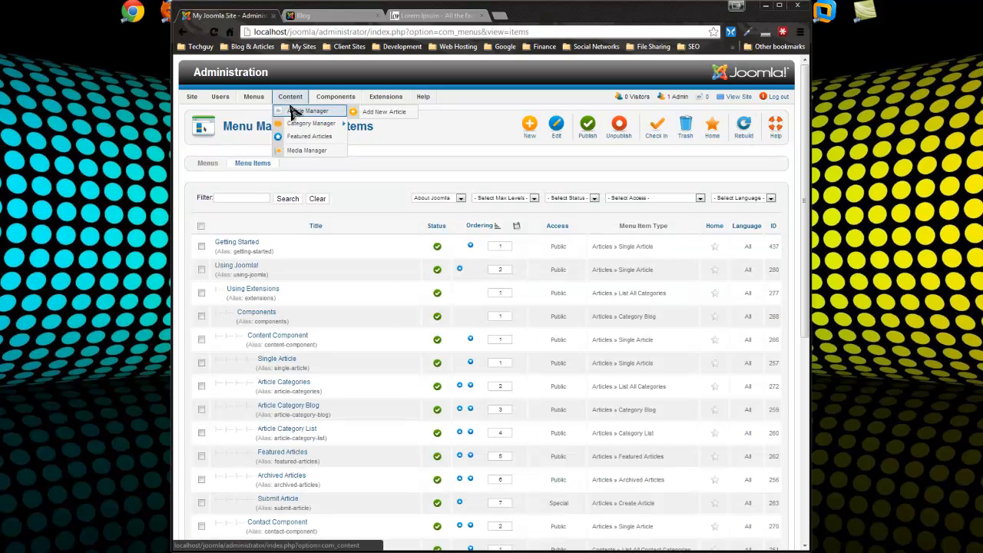
pyautogui.click(323, 113)
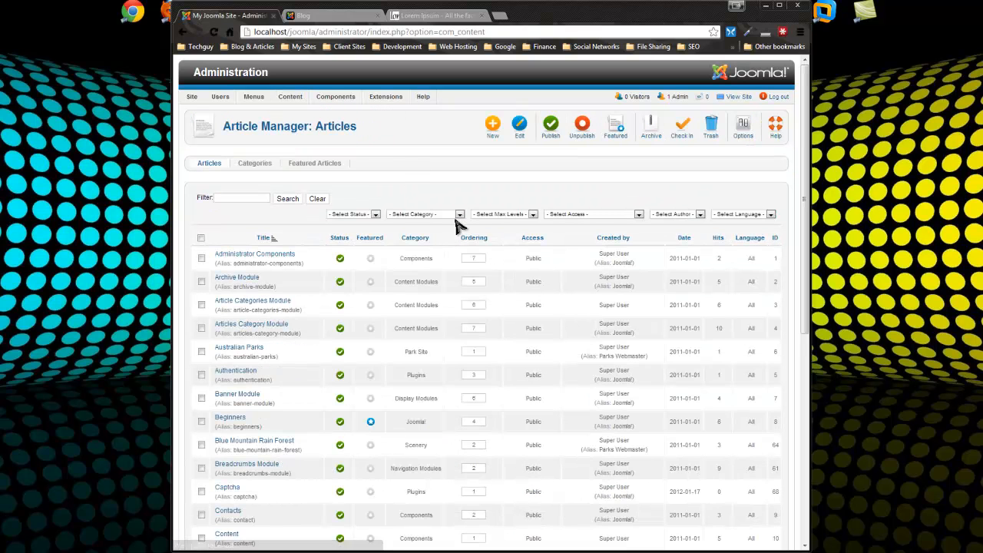
pyautogui.click(407, 214)
pyautogui.scroll(-4, 430, 291)
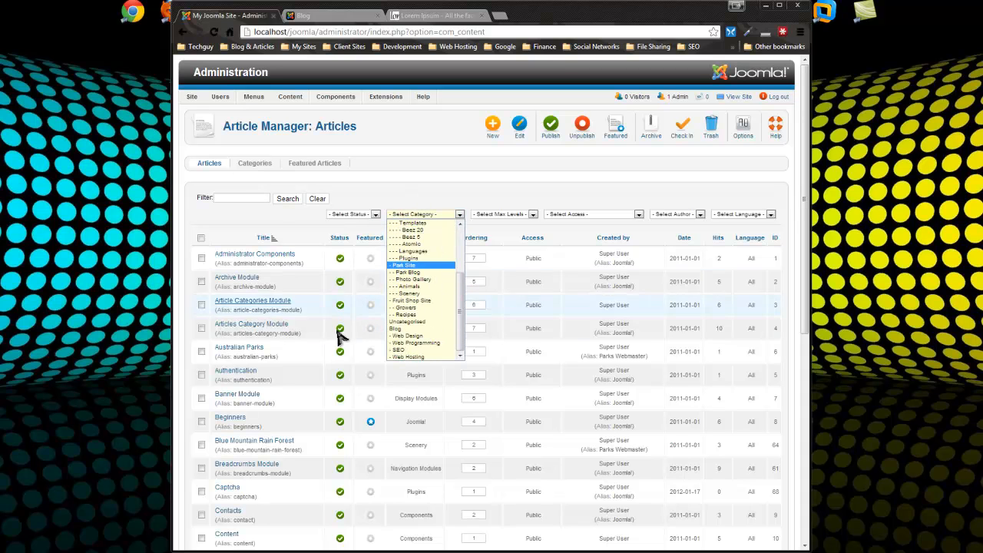
pyautogui.click(407, 329)
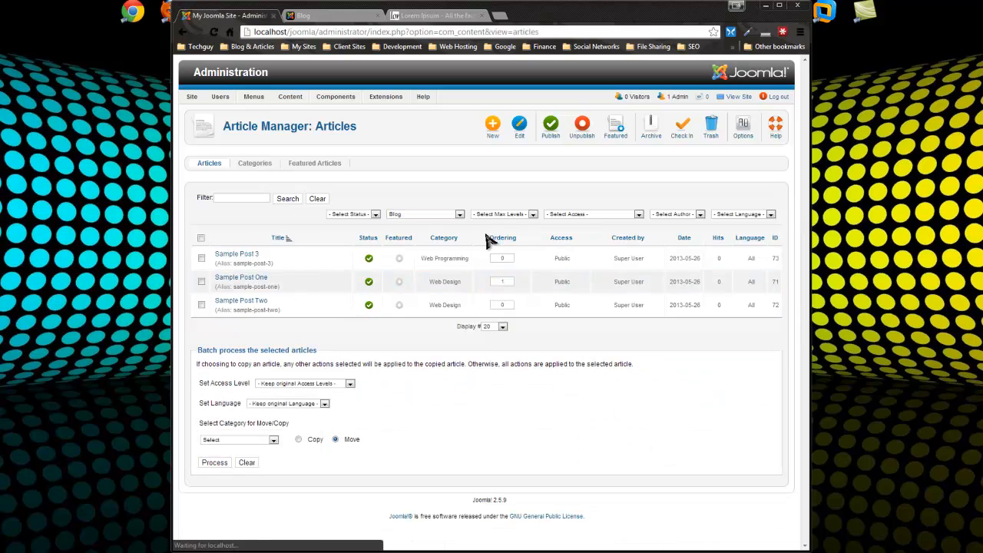
pyautogui.click(241, 281)
# Delete the surplus sentences from Sample Post One, add a Read More break after the first paragraph, and save
pyautogui.scroll(-3, 471, 204)
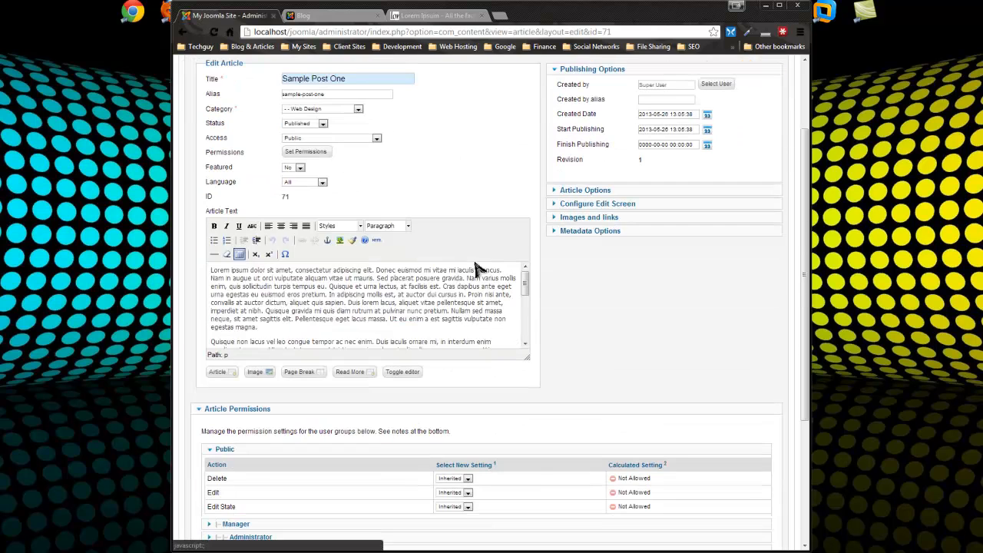
pyautogui.scroll(-5, 406, 323)
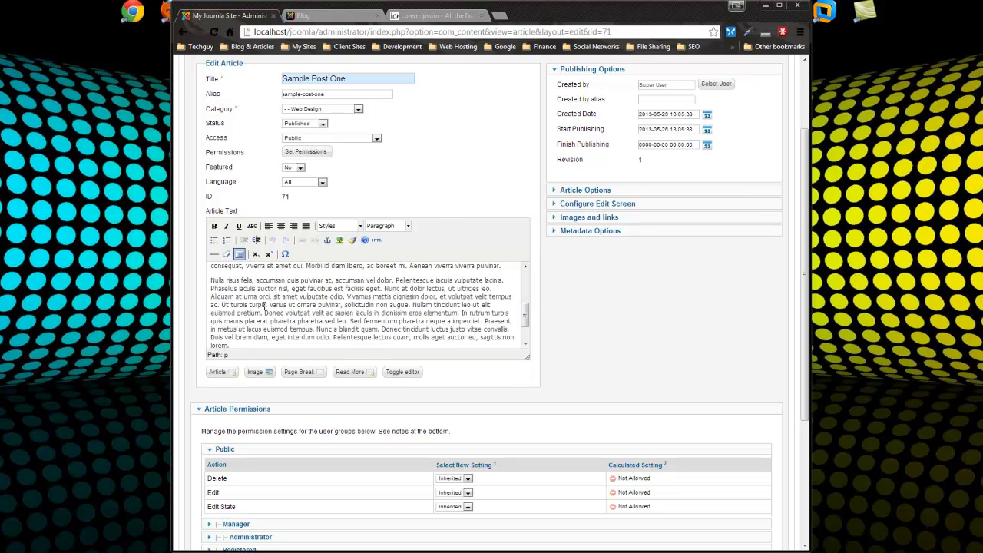
pyautogui.scroll(10, 437, 320)
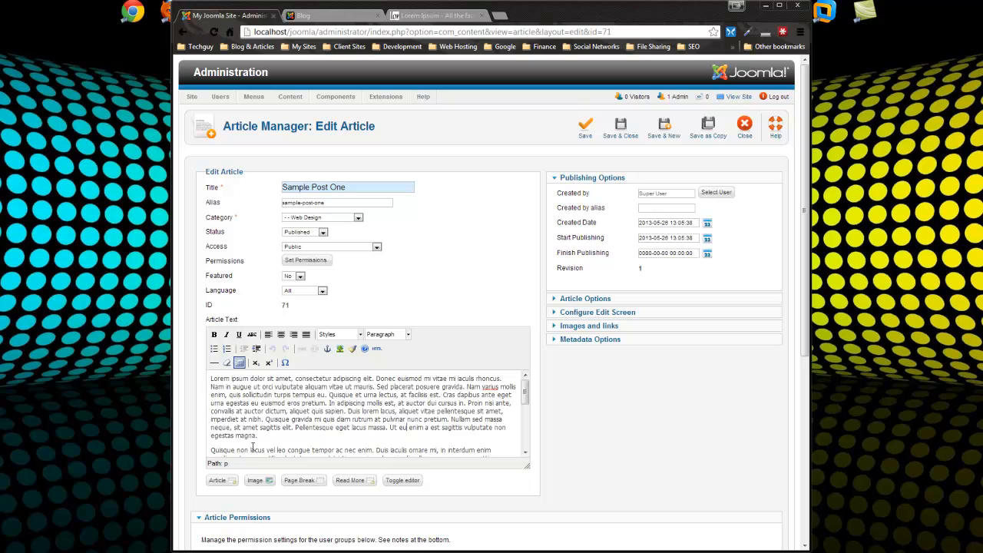
pyautogui.moveTo(265, 450); pyautogui.dragTo(266, 420)
pyautogui.press('Delete')
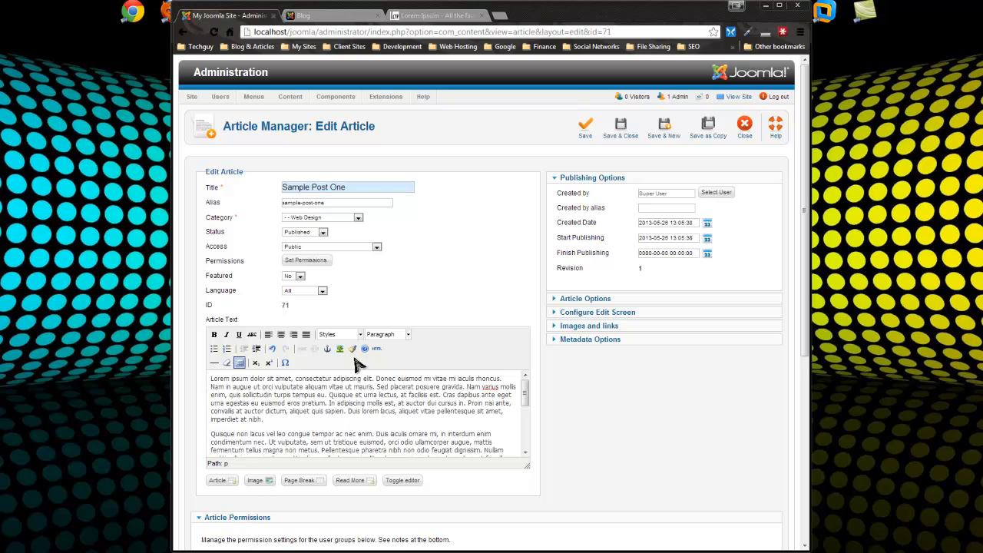
pyautogui.click(350, 483)
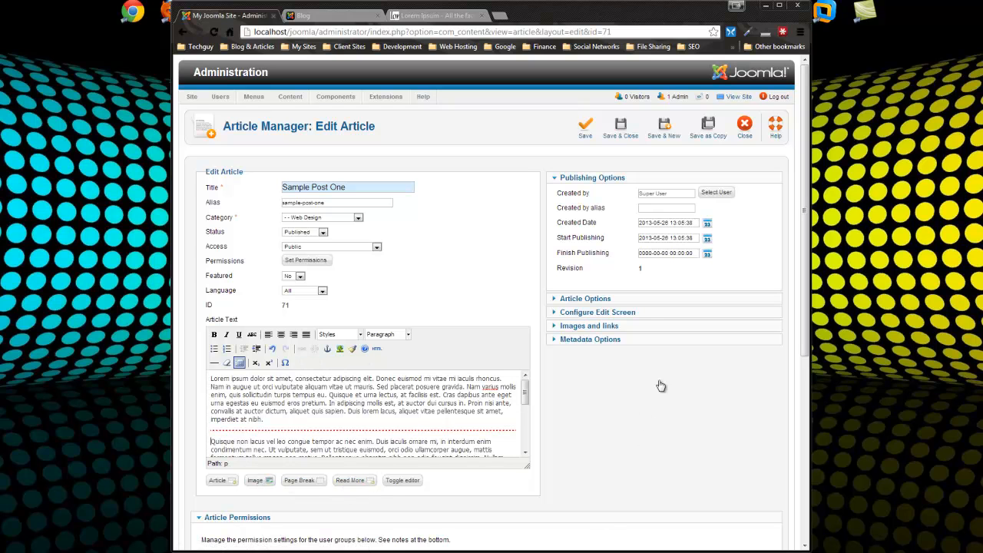
pyautogui.click(621, 127)
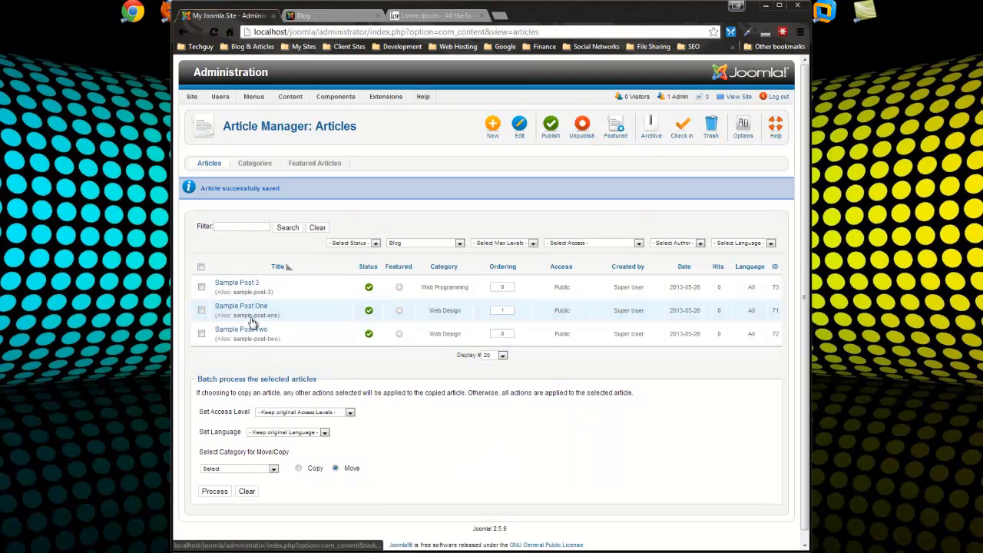
# Add a Read More break to Sample Post Two and save it, then save Sample Post 3
pyautogui.click(253, 330)
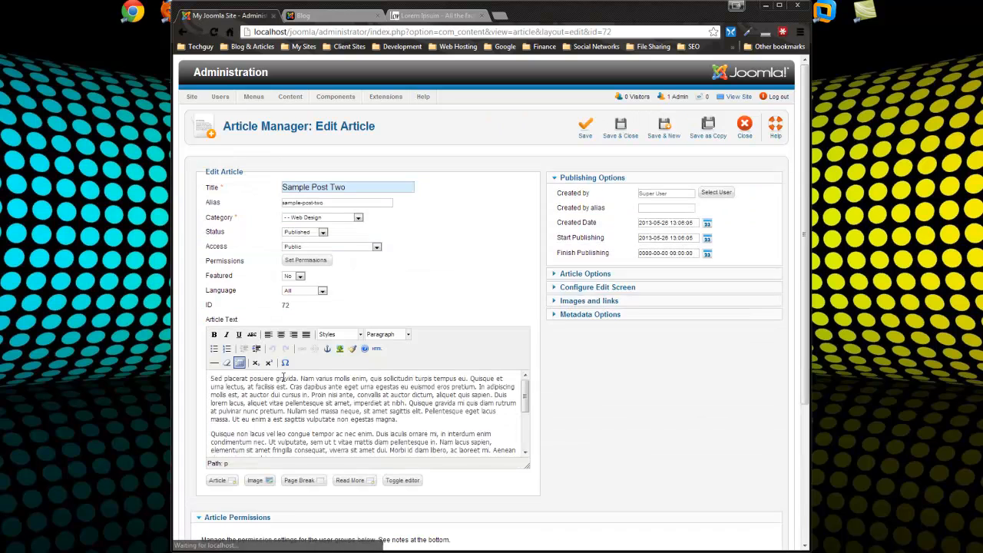
pyautogui.click(369, 480)
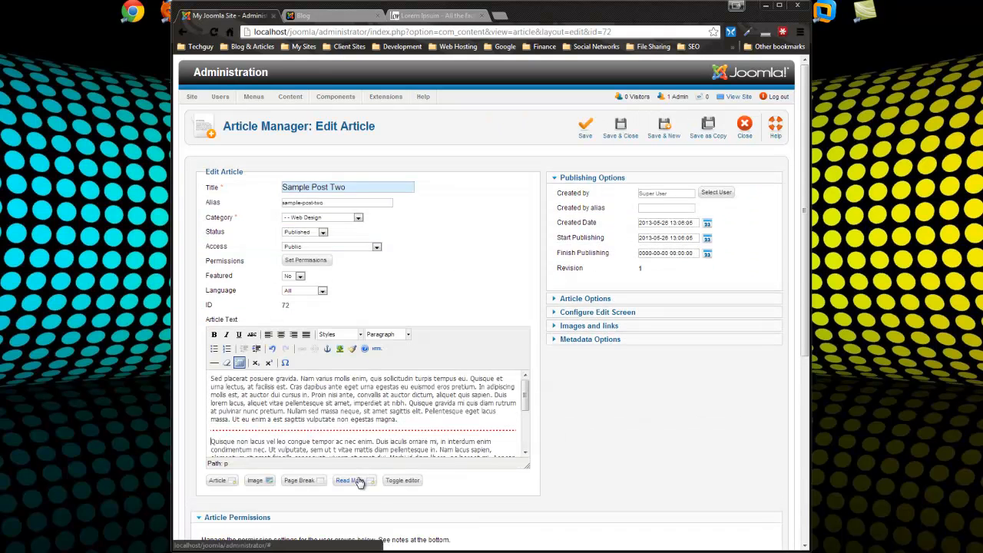
pyautogui.click(622, 127)
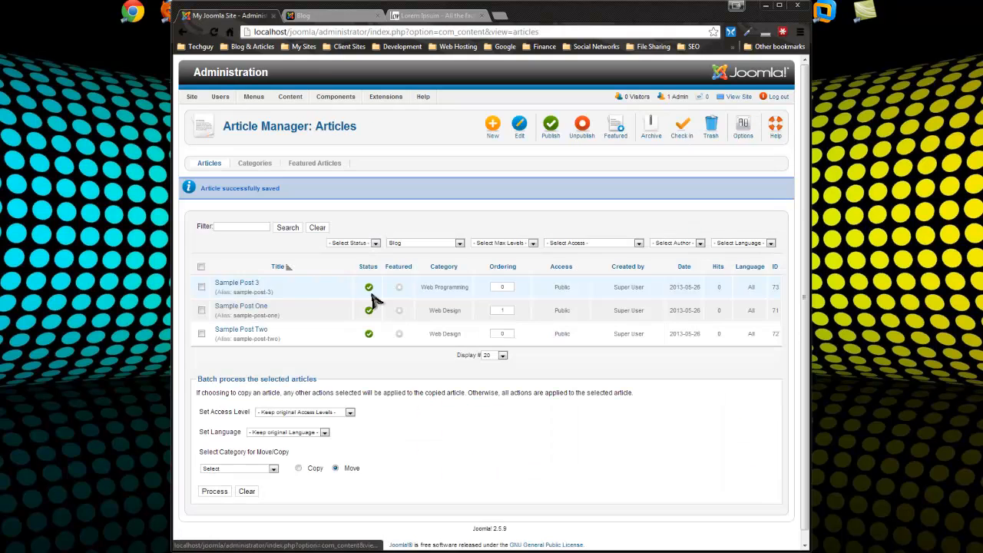
pyautogui.click(237, 284)
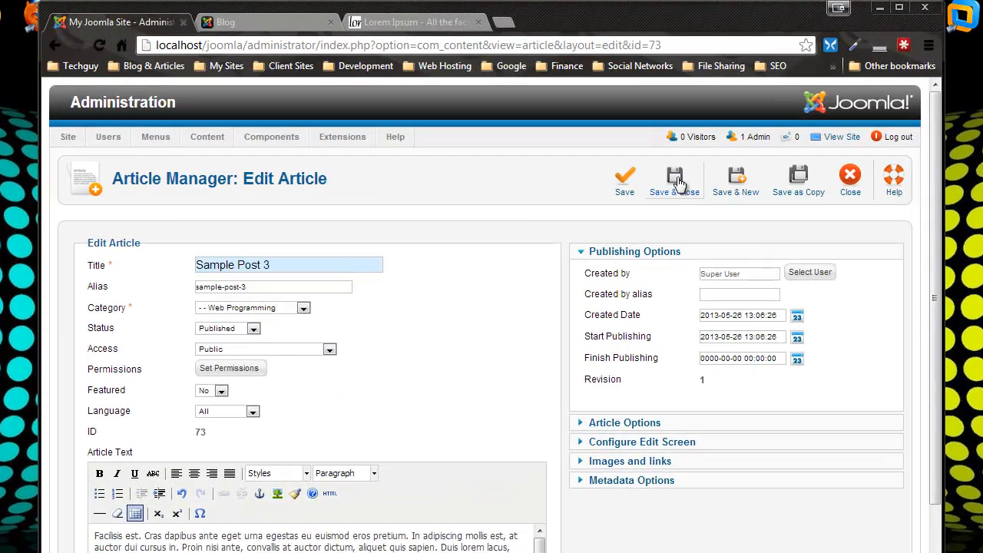
pyautogui.click(677, 183)
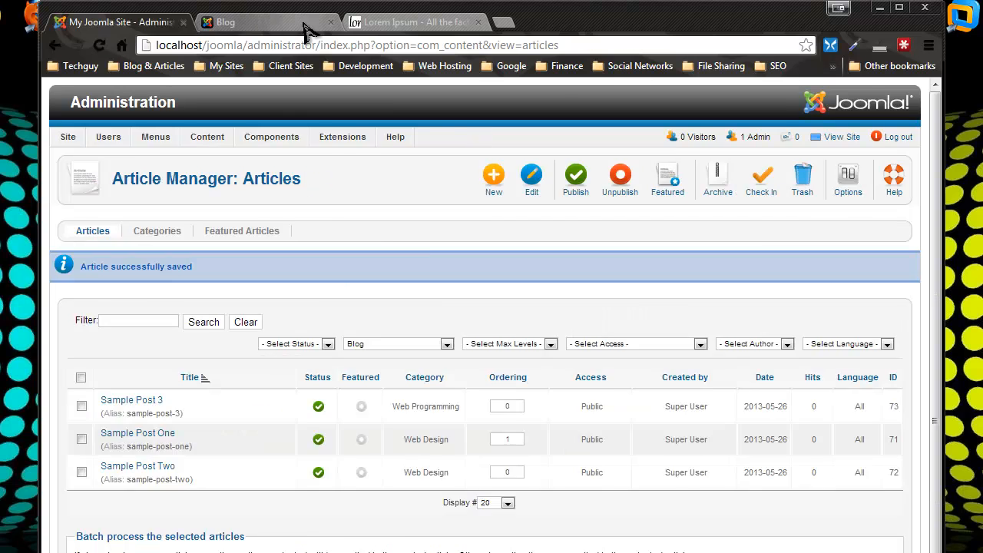
pyautogui.click(230, 21)
# Reload the Blog page and check each Sample Post now ends with a 'Read more' link
pyautogui.click(112, 47)
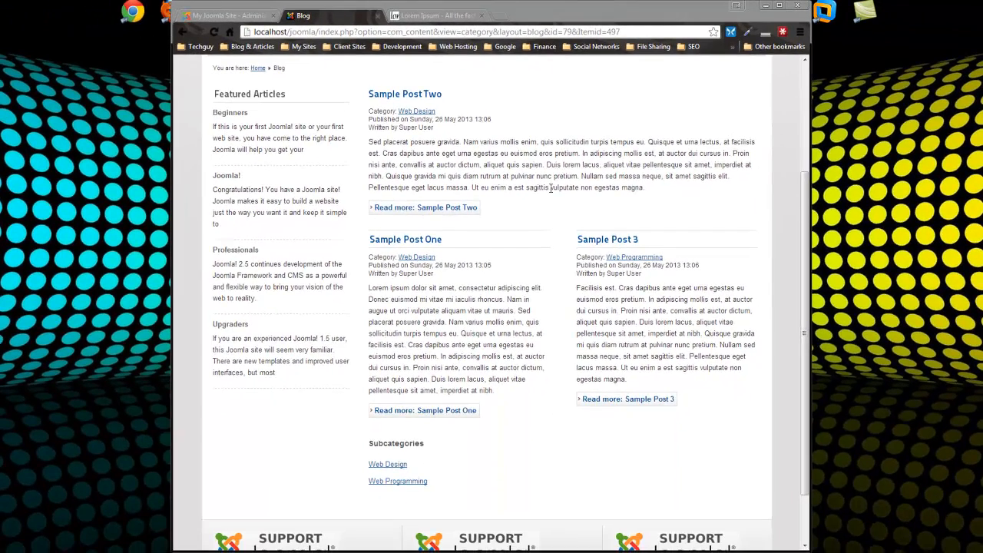
pyautogui.scroll(3, 759, 206)
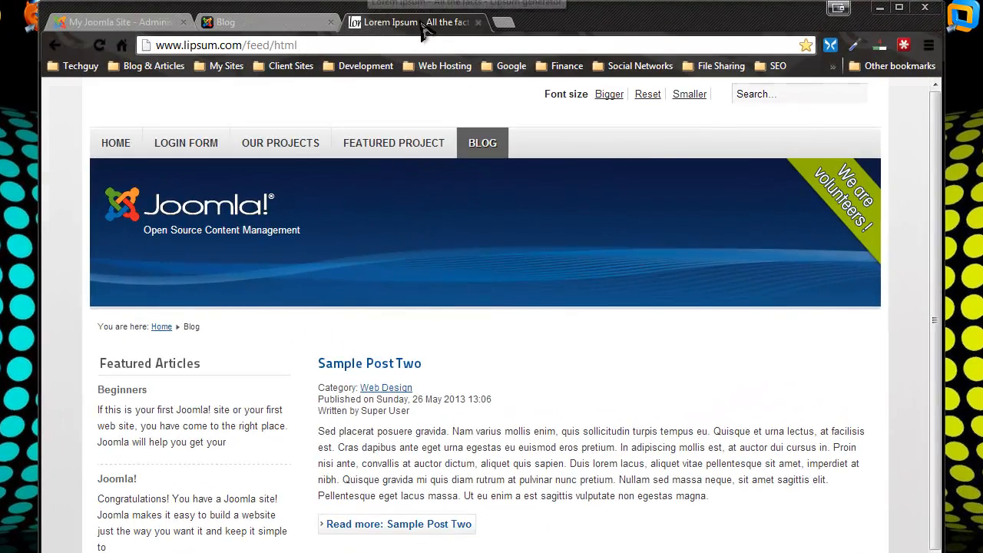
# Search Google for 'jcomments' and open the JComments 2.3.0 Extensions Directory page
pyautogui.click(428, 25)
pyautogui.click(438, 46)
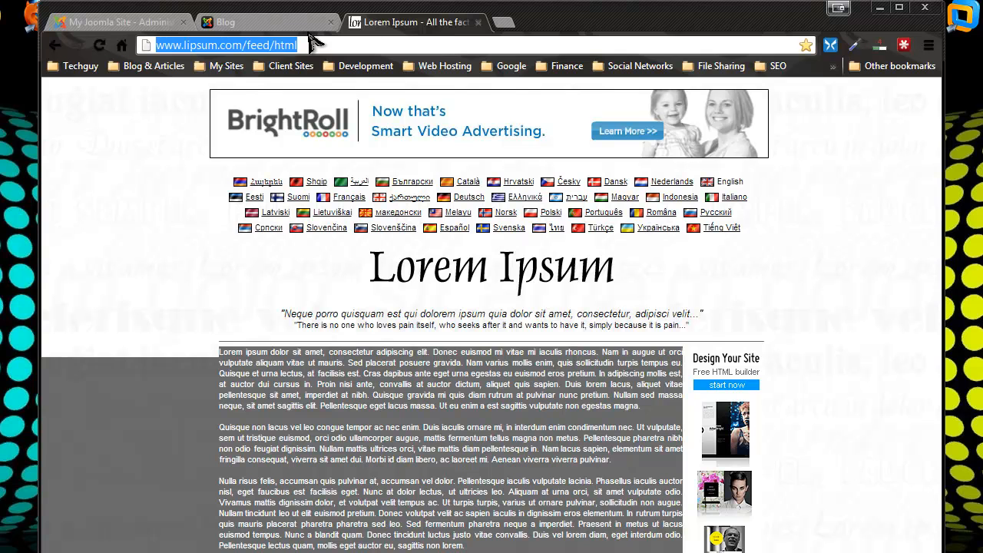
pyautogui.write('jcommen')
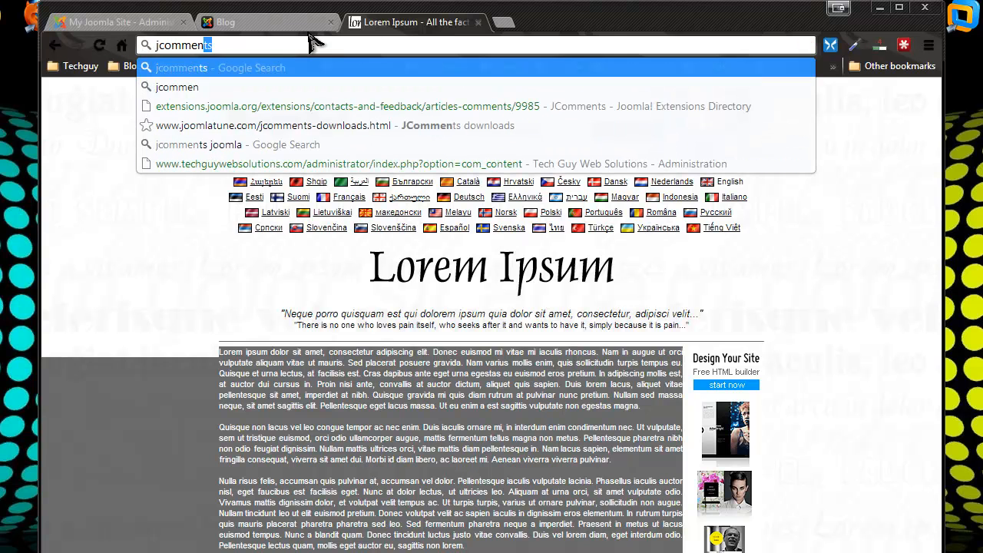
pyautogui.press('Return')
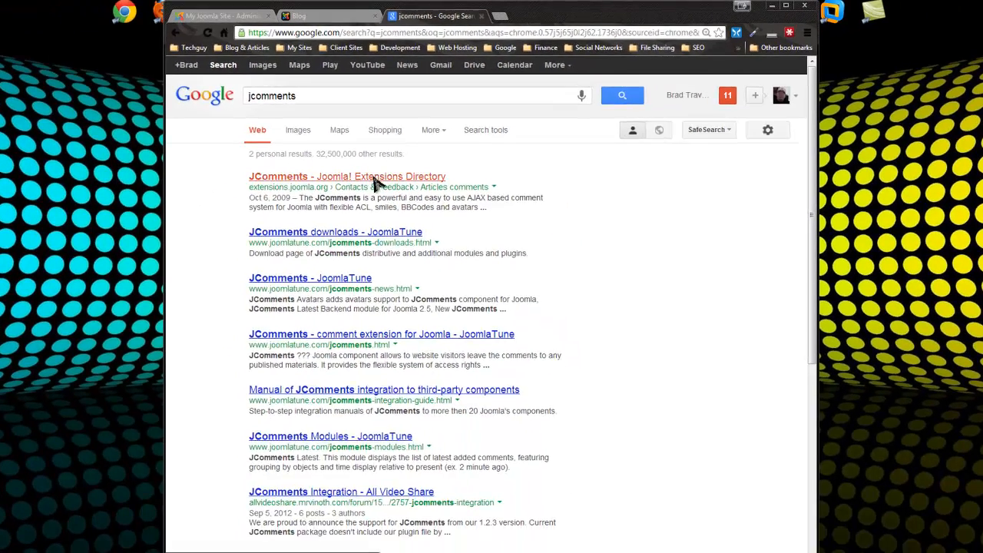
pyautogui.click(374, 178)
pyautogui.scroll(-3, 491, 234)
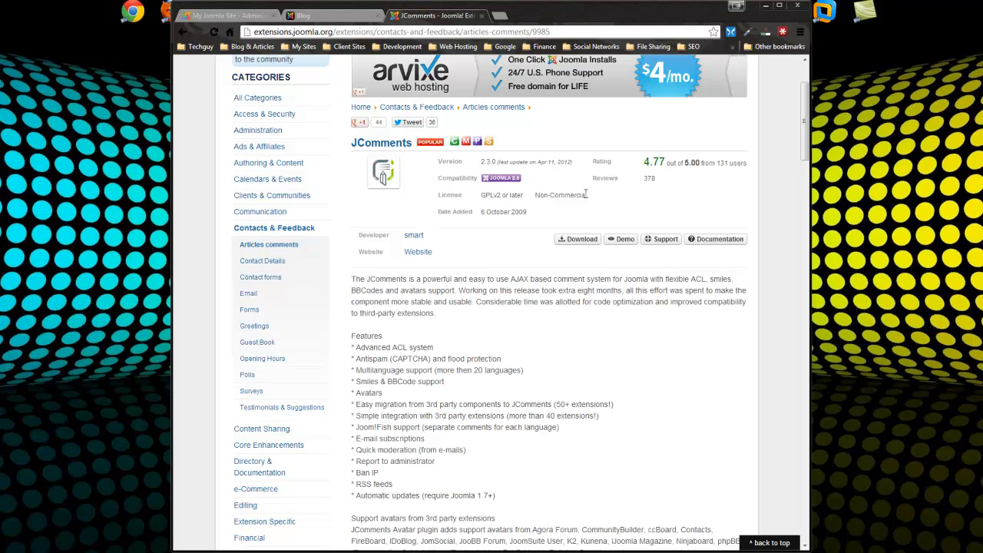
# From the JComments directory listing, follow Download to the JoomlaTune downloads page
pyautogui.moveTo(585, 195); pyautogui.dragTo(481, 183)
pyautogui.click(599, 368)
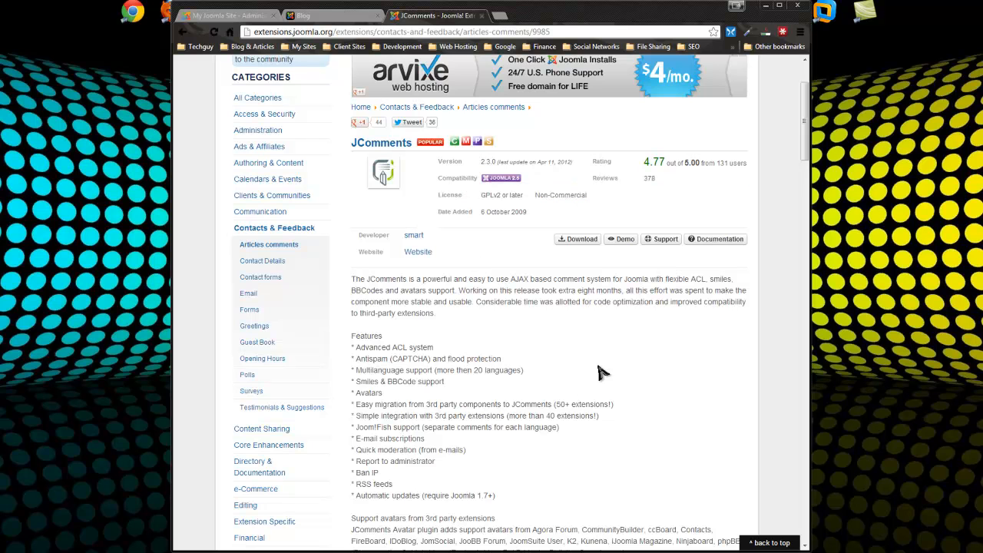
pyautogui.click(565, 243)
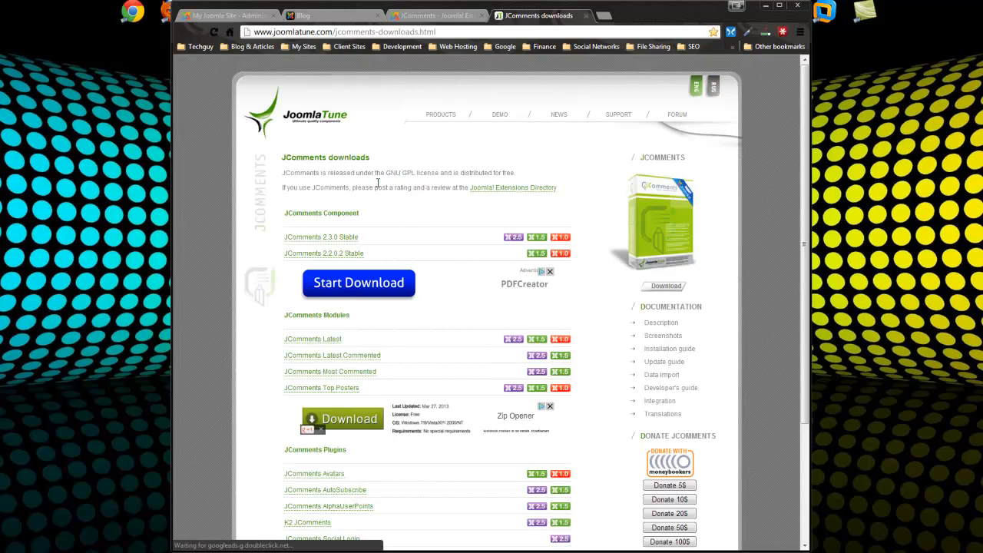
pyautogui.scroll(-1, 423, 213)
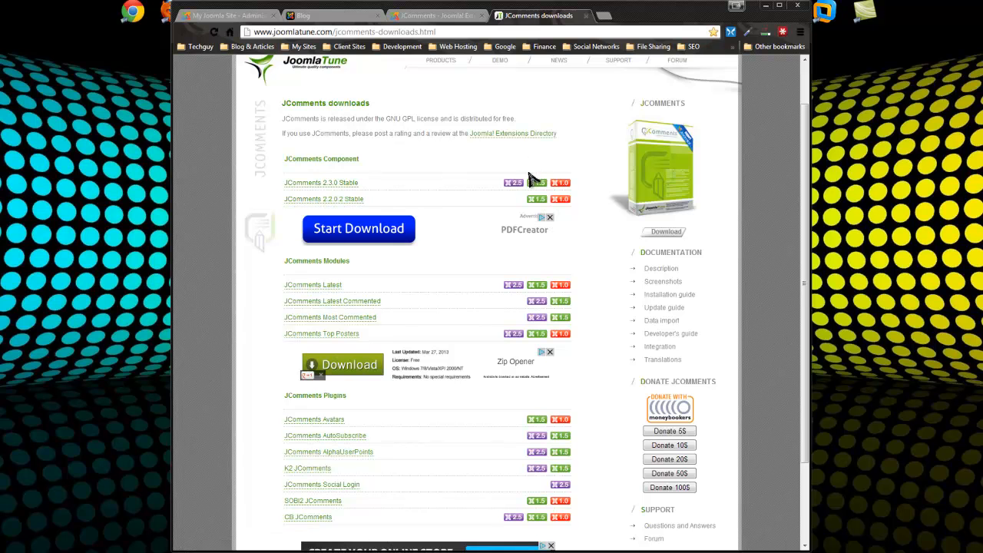
# Download the JComments 2.3.0 Stable component zip into the Downloads folder
pyautogui.click(343, 189)
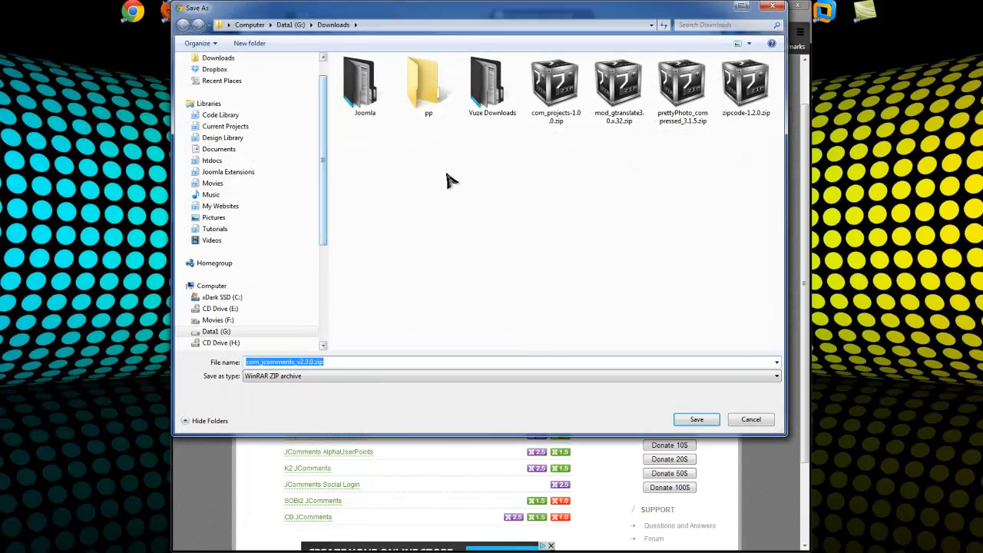
pyautogui.click(215, 69)
pyautogui.click(218, 59)
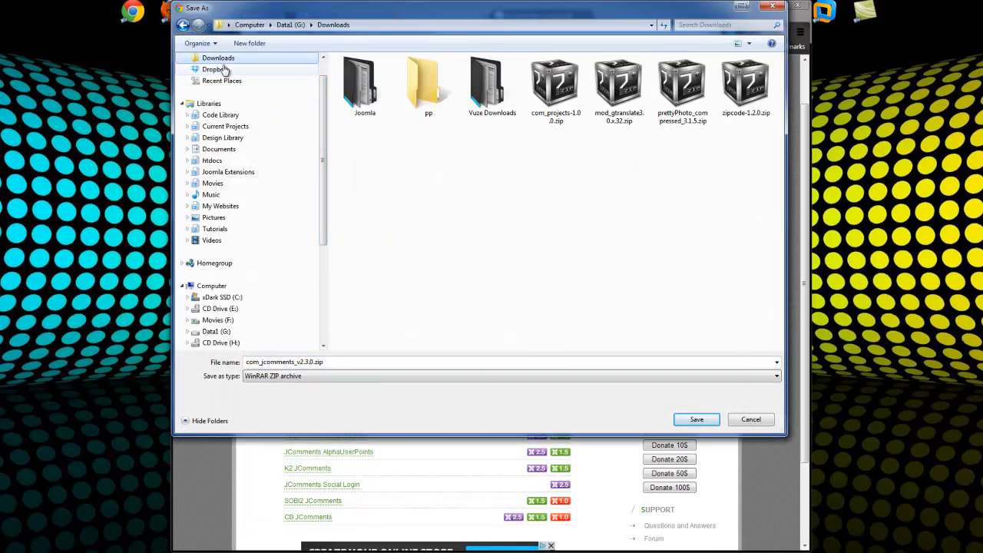
pyautogui.click(696, 419)
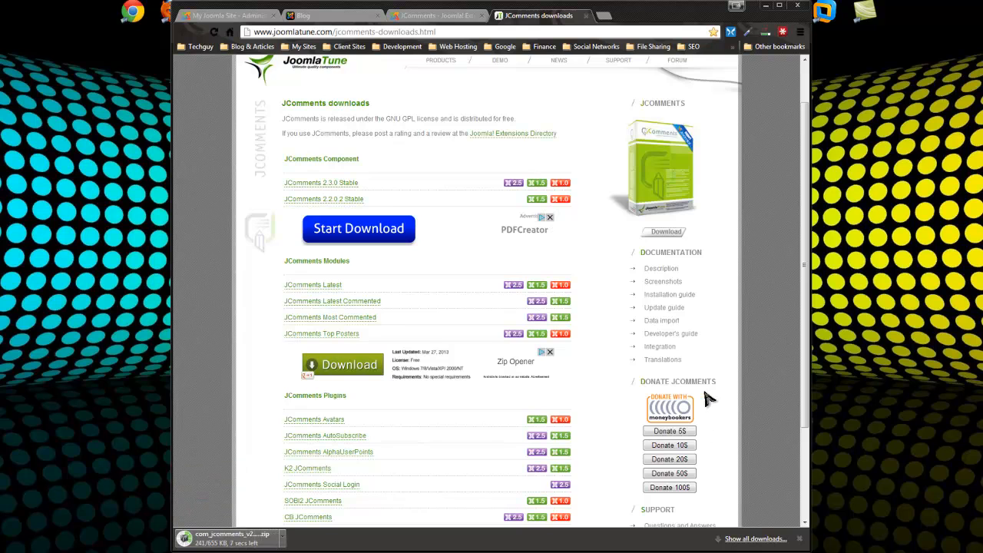
pyautogui.scroll(-1, 691, 381)
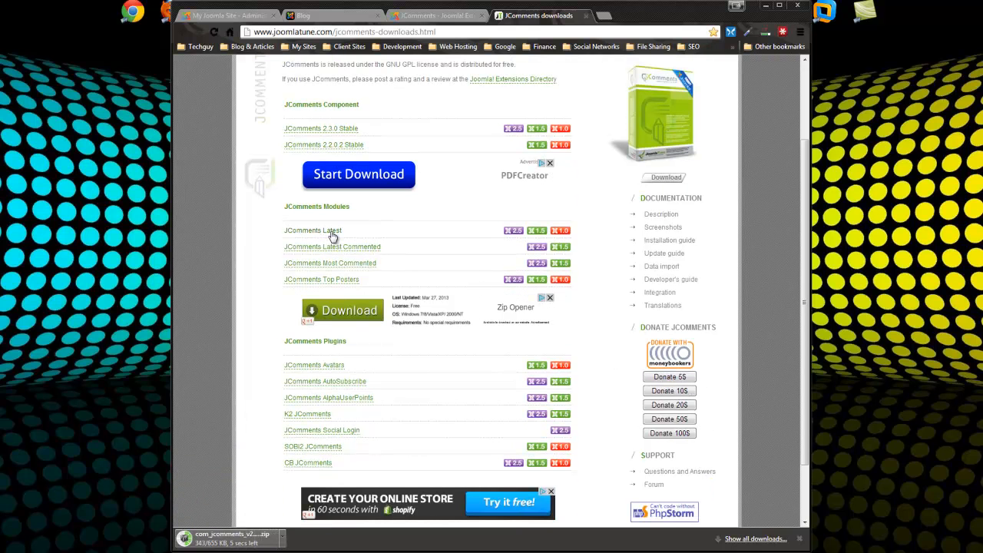
# Download and save the JComments Latest 3.0.1 module for Joomla 2.5
pyautogui.click(292, 230)
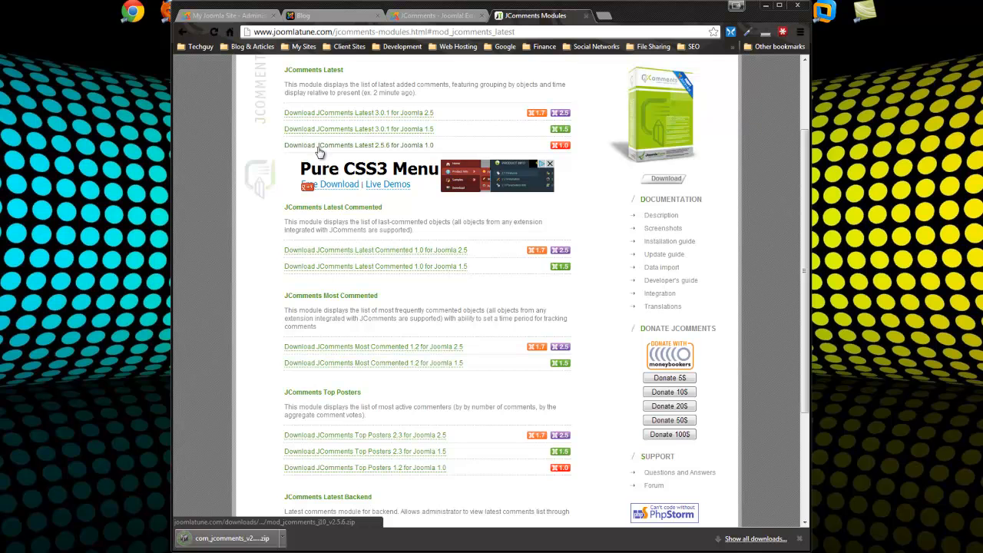
pyautogui.click(376, 114)
pyautogui.click(700, 422)
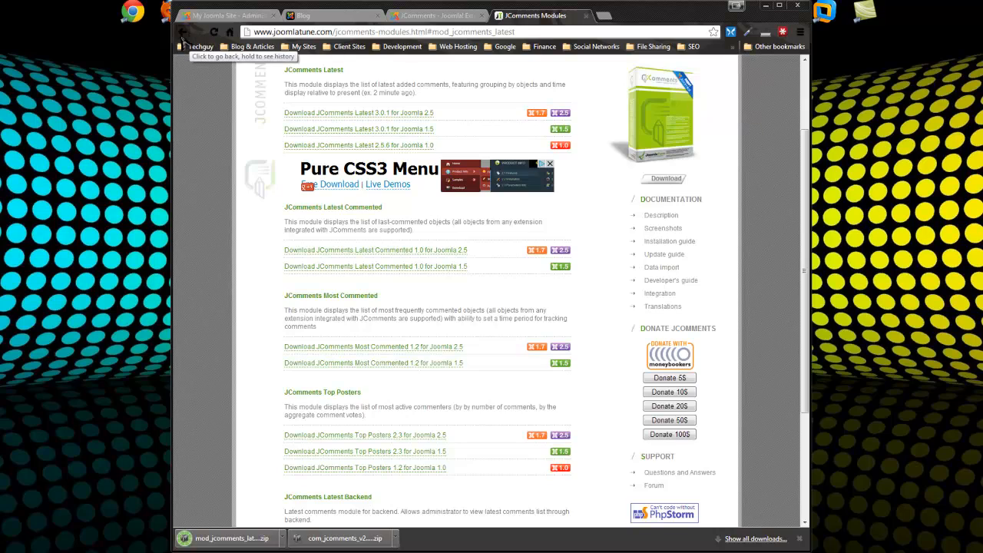
pyautogui.scroll(-2, 307, 298)
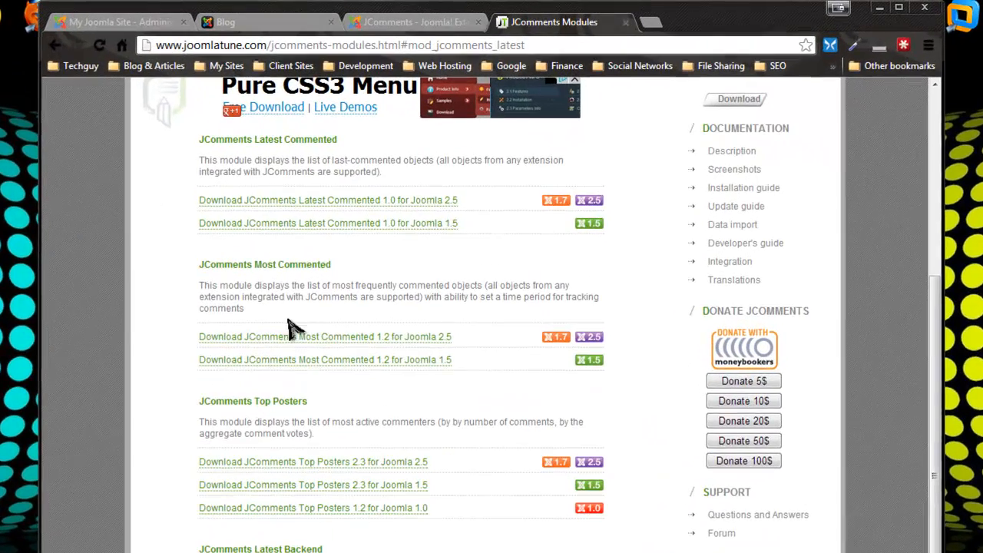
pyautogui.moveTo(318, 263); pyautogui.dragTo(290, 263)
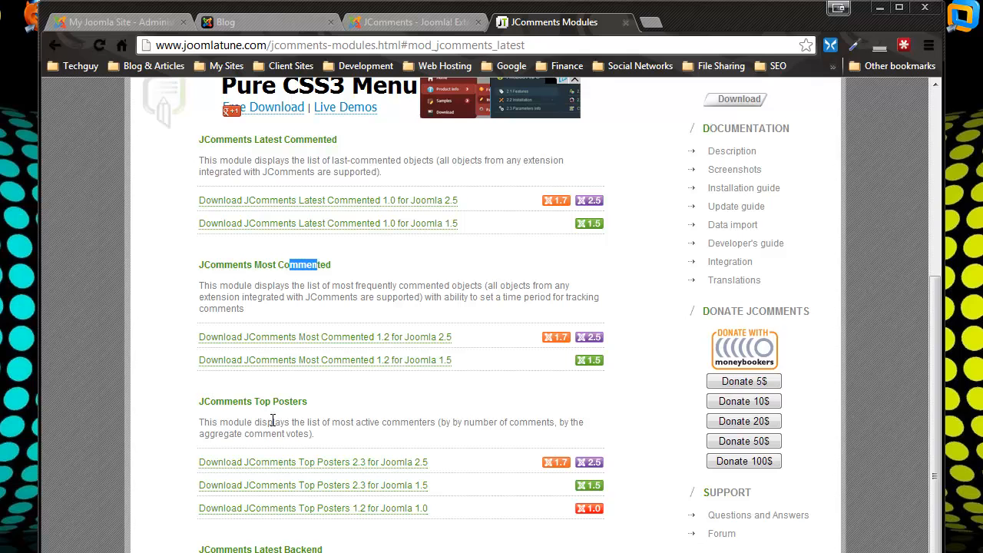
pyautogui.moveTo(272, 402); pyautogui.dragTo(304, 401)
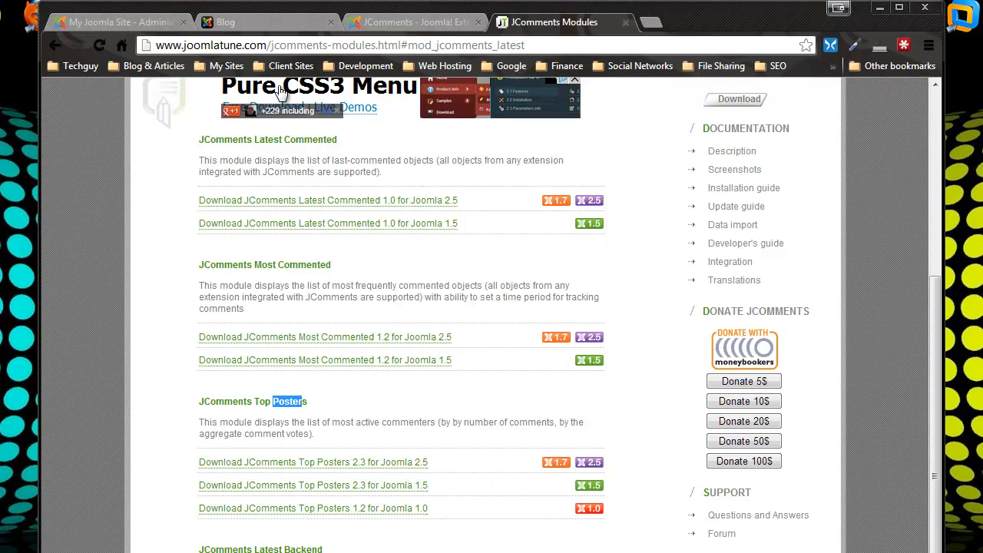
pyautogui.click(223, 22)
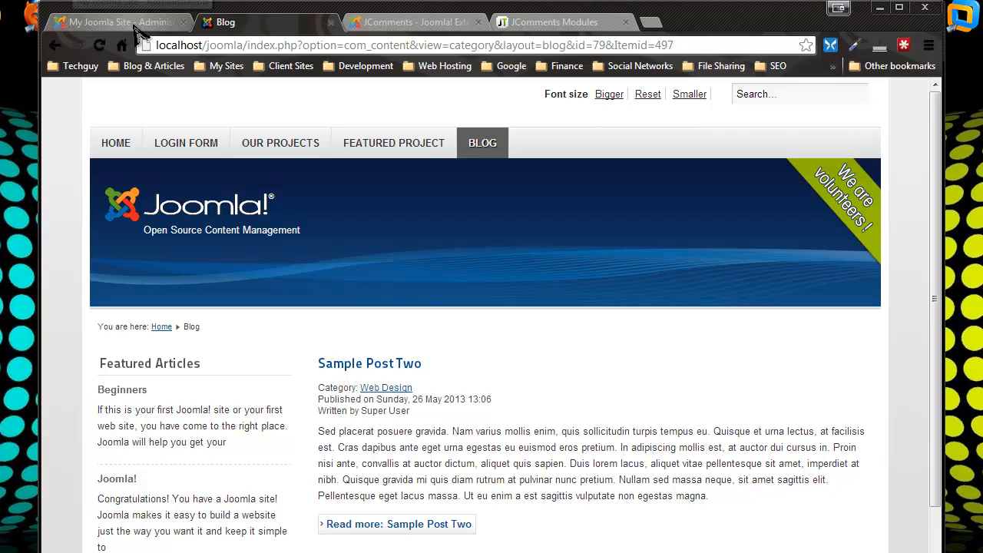
# In the Extension Manager, upload and install com_jcomments_v2.3.0.zip from Downloads
pyautogui.click(69, 21)
pyautogui.moveTo(188, 169)
pyautogui.moveTo(358, 139)
pyautogui.click(309, 212)
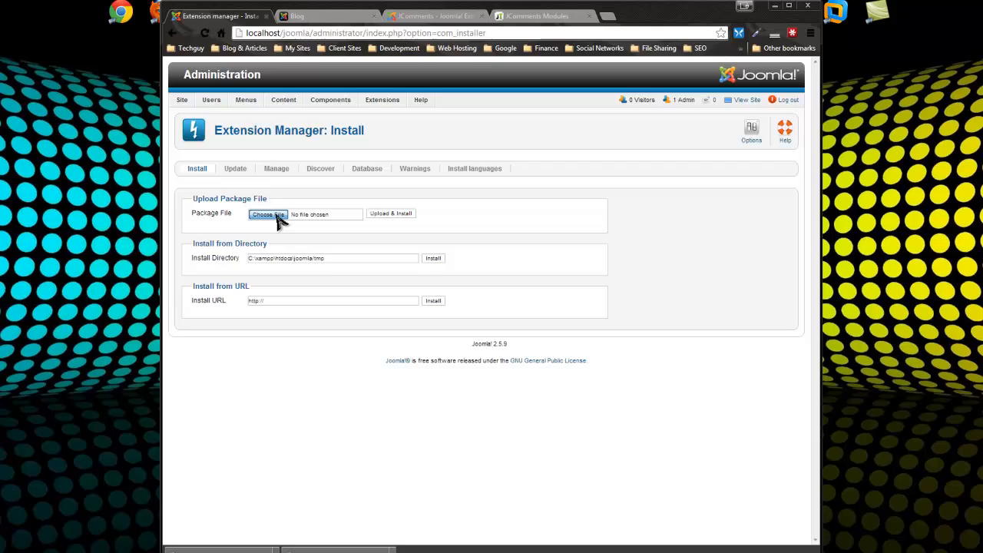
pyautogui.click(269, 214)
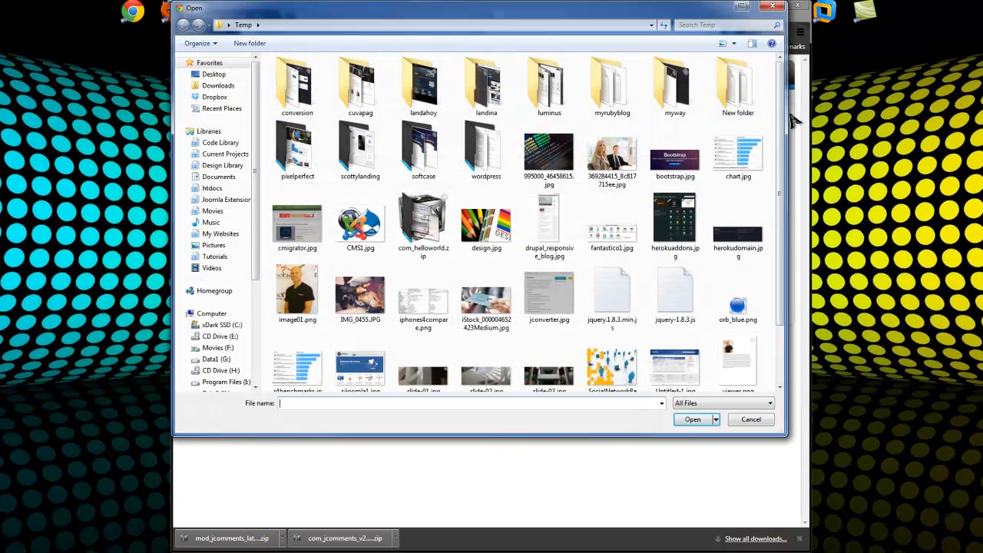
pyautogui.click(218, 85)
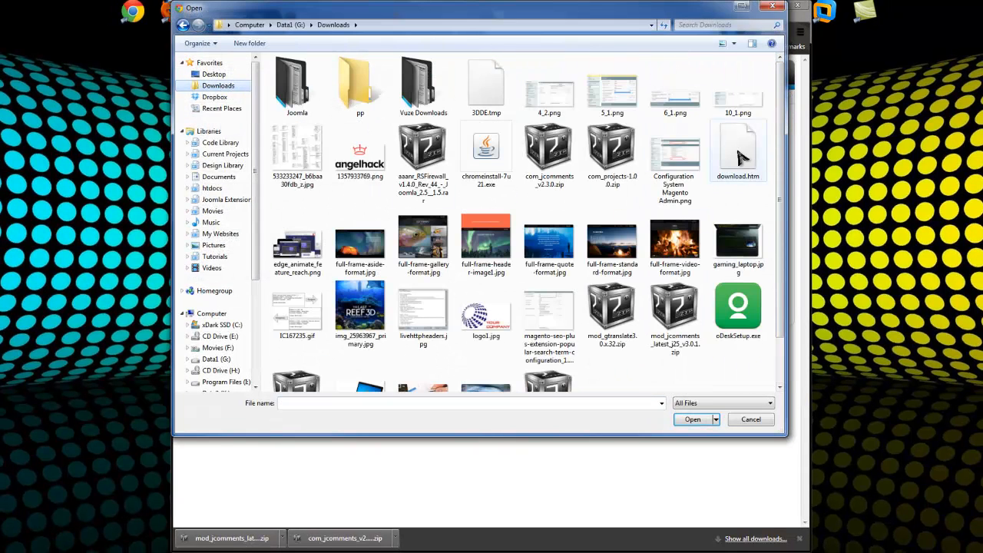
pyautogui.doubleClick(549, 152)
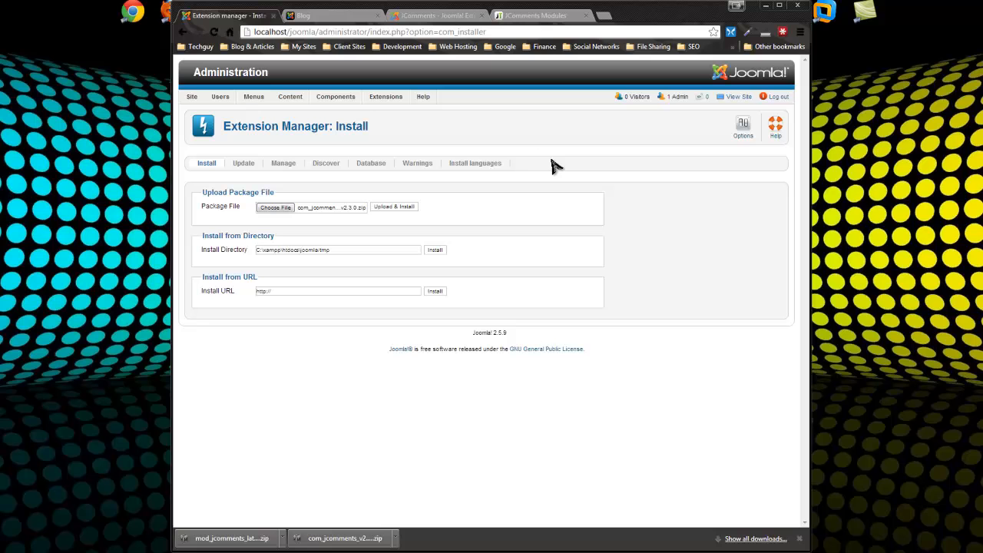
pyautogui.click(408, 208)
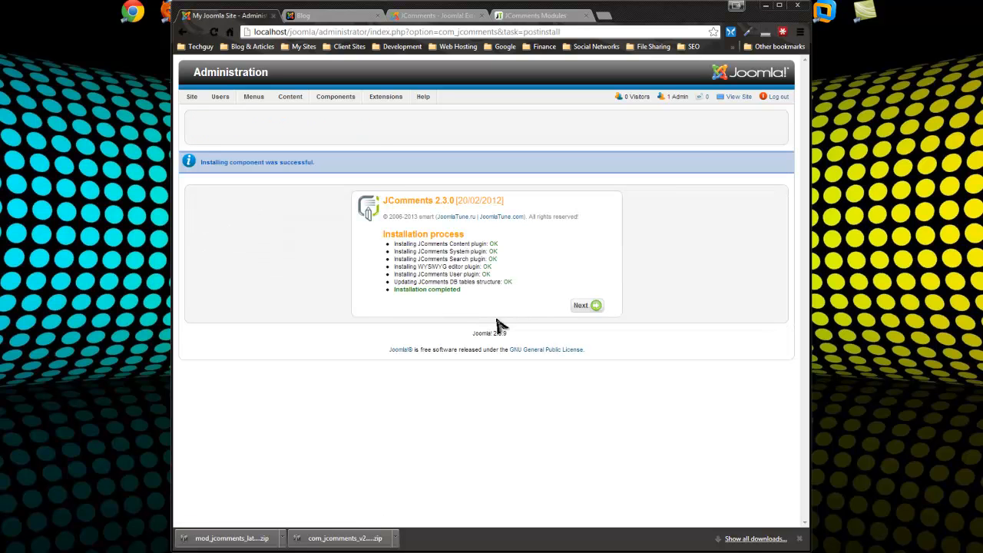
# Continue from the JComments install report to its Settings page
pyautogui.click(582, 306)
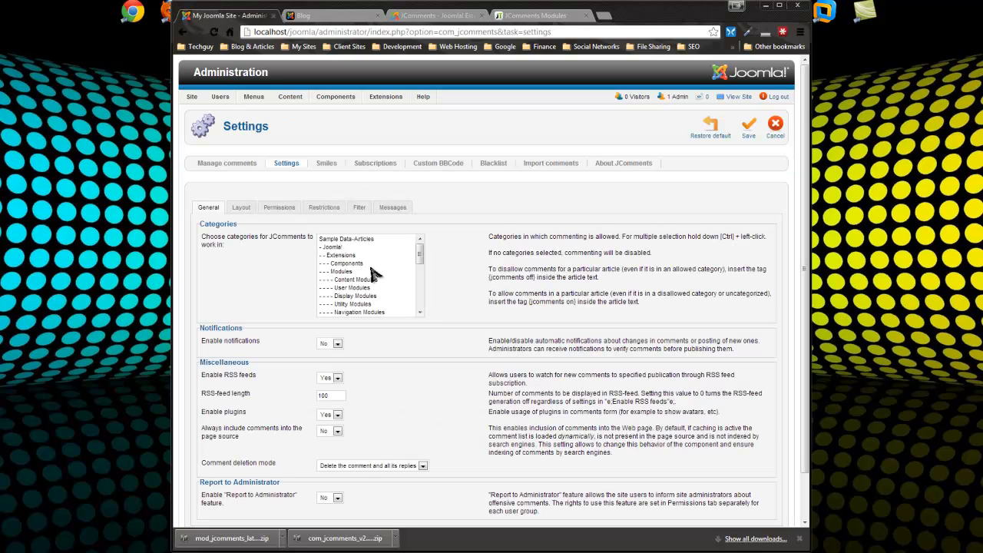
pyautogui.scroll(-1, 459, 231)
pyautogui.scroll(1, 551, 326)
pyautogui.click(422, 258)
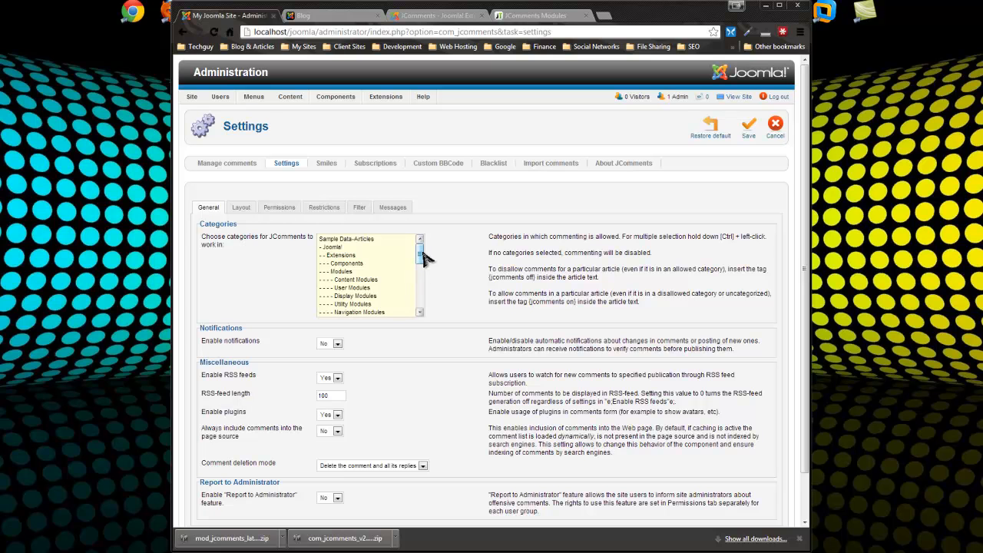
pyautogui.moveTo(421, 254); pyautogui.dragTo(336, 297)
# Select Blog, Web Design, Web Programming, SEO and Web Hosting as comment-enabled categories
pyautogui.click(343, 278)
pyautogui.keyDown('ctrl'); pyautogui.click(345, 289); pyautogui.keyUp('ctrl')
pyautogui.keyDown('ctrl'); pyautogui.click(341, 296); pyautogui.keyUp('ctrl')
pyautogui.keyDown('ctrl'); pyautogui.click(339, 305); pyautogui.keyUp('ctrl')
pyautogui.keyDown('ctrl'); pyautogui.click(338, 313); pyautogui.keyUp('ctrl')
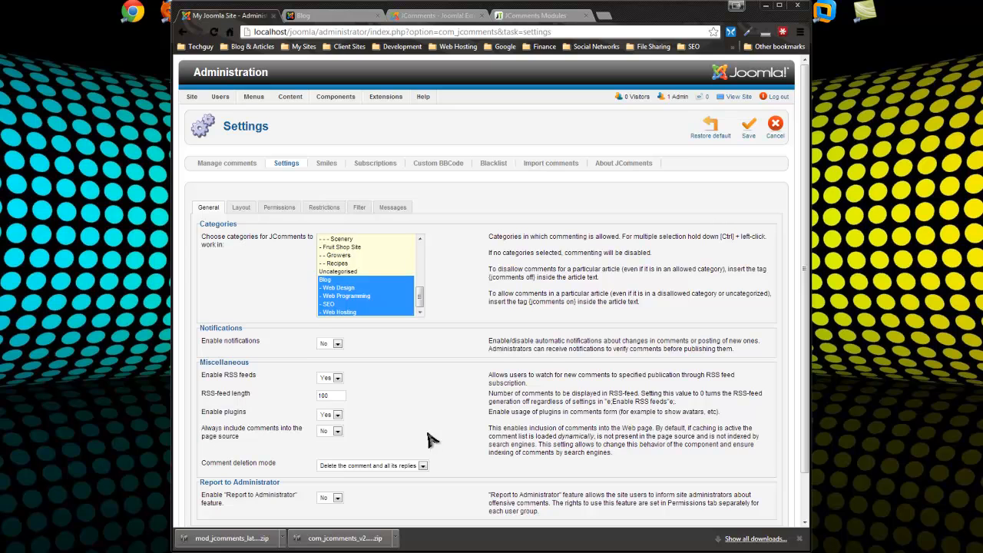
pyautogui.scroll(-1, 431, 437)
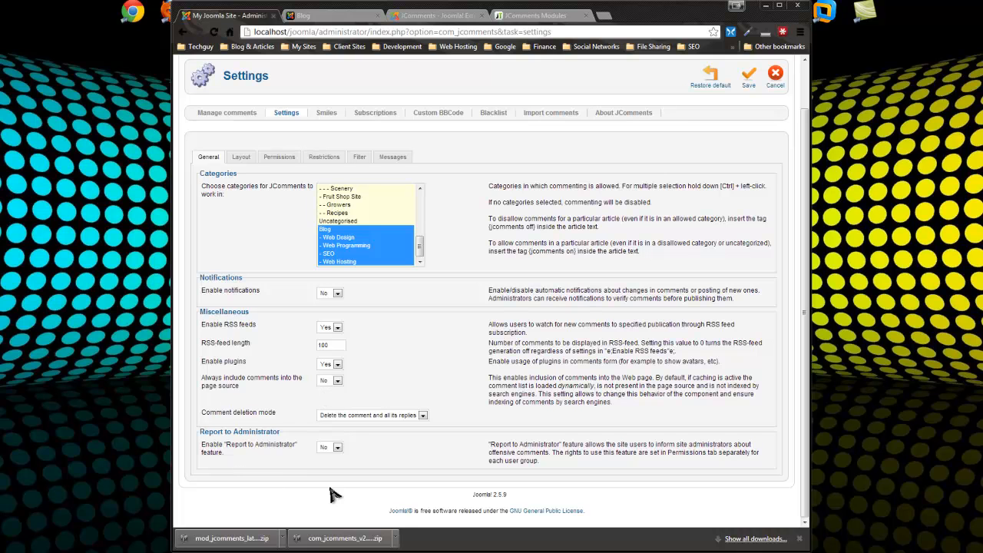
# On the Layout settings, keep the default comment template
pyautogui.click(244, 159)
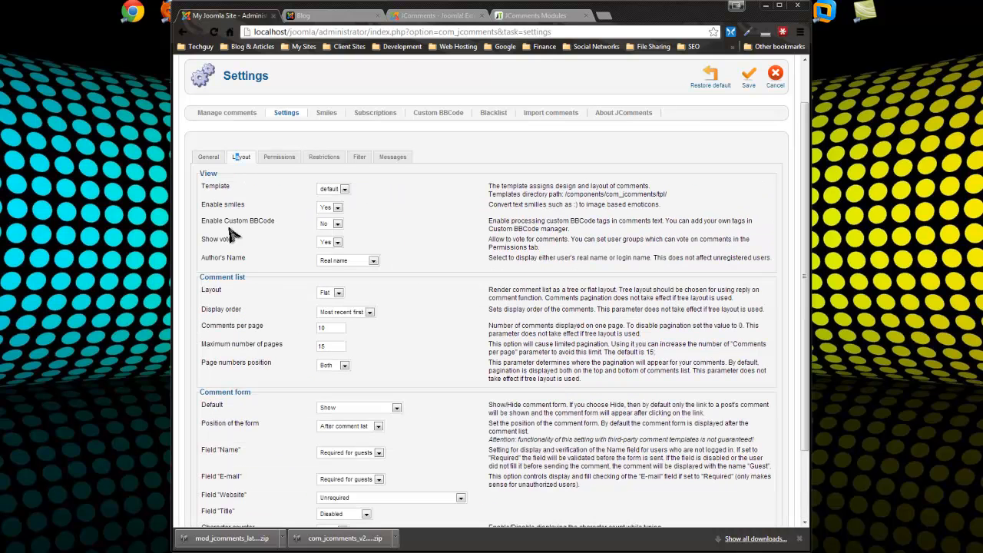
pyautogui.click(344, 189)
pyautogui.click(410, 227)
pyautogui.click(330, 190)
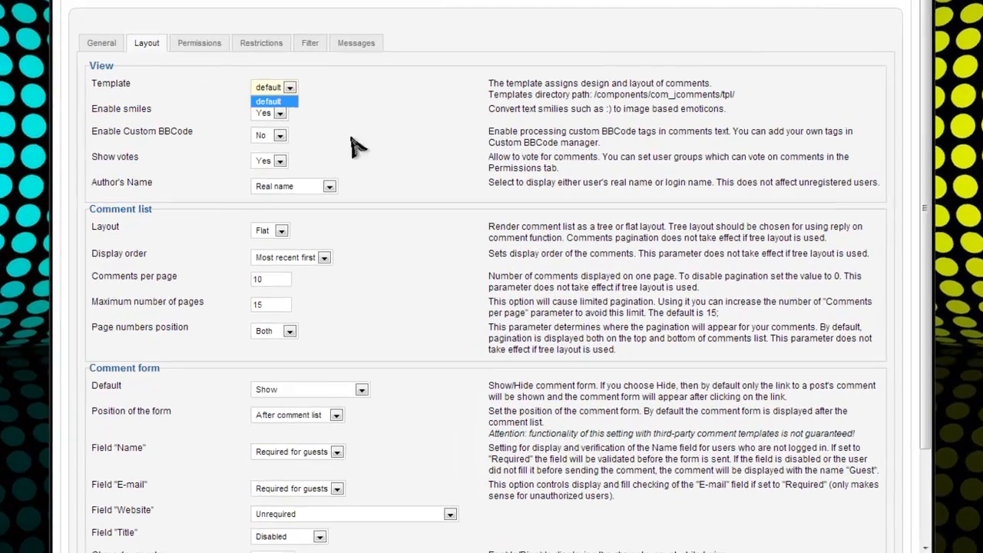
pyautogui.click(401, 230)
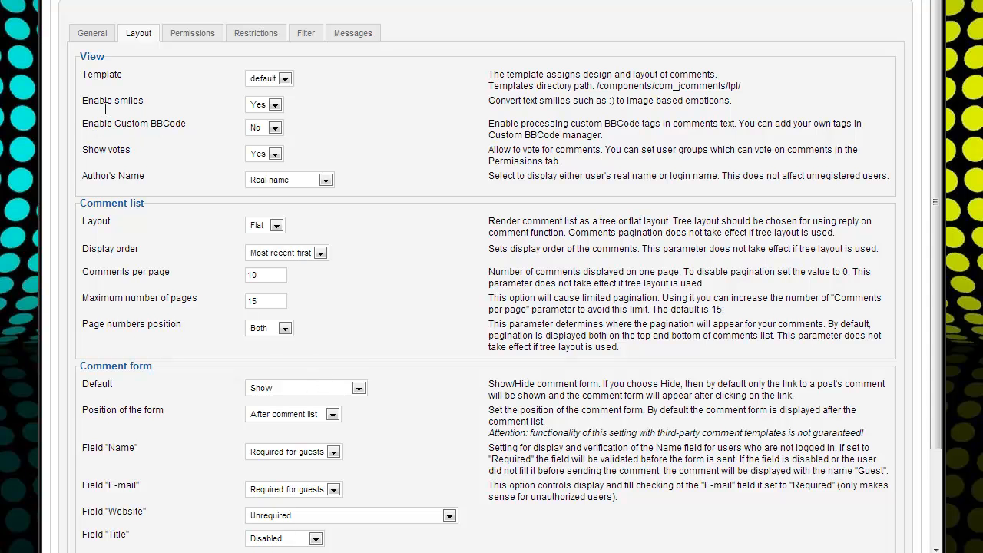
# Set Enable smiles to No and note the Custom BBCode setting
pyautogui.click(275, 104)
pyautogui.click(257, 122)
pyautogui.click(461, 169)
pyautogui.scroll(-2, 171, 197)
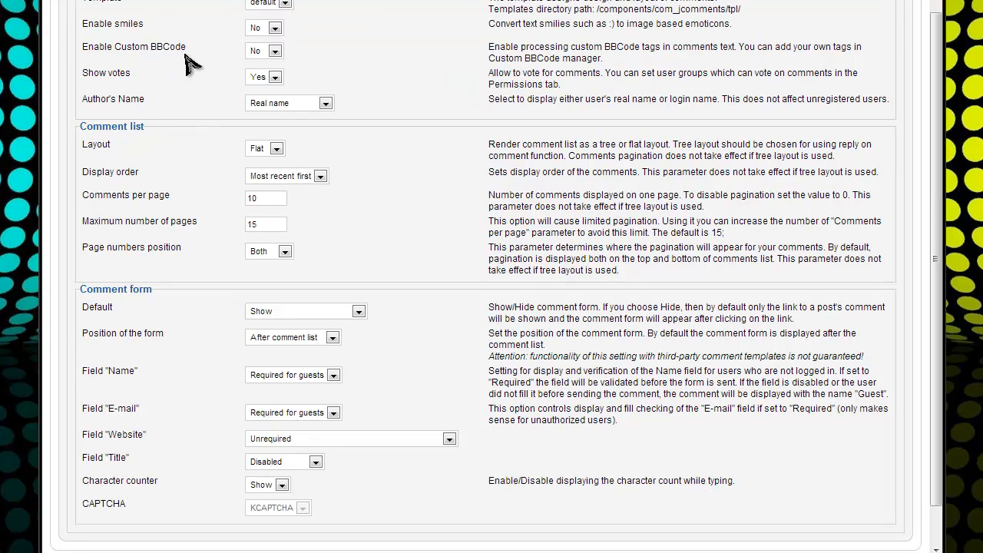
pyautogui.moveTo(187, 48); pyautogui.dragTo(166, 51)
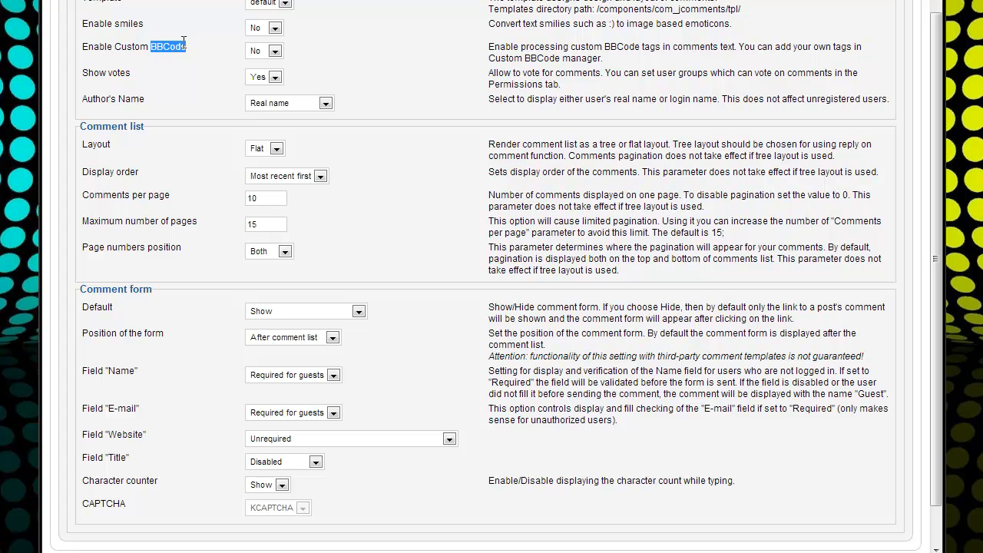
pyautogui.click(380, 48)
# Keep real-name author display and the flat comment list, then show per-group permissions
pyautogui.click(326, 103)
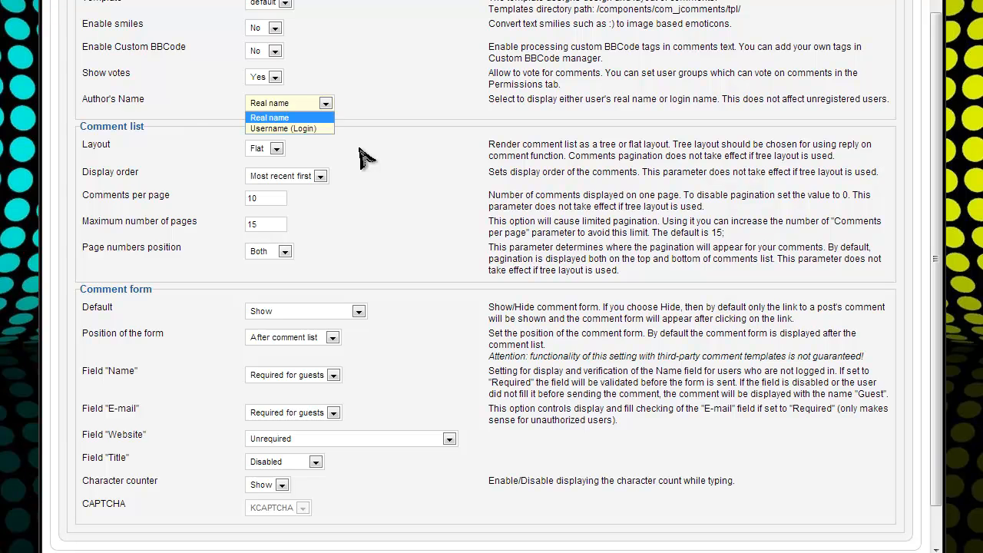
pyautogui.click(321, 117)
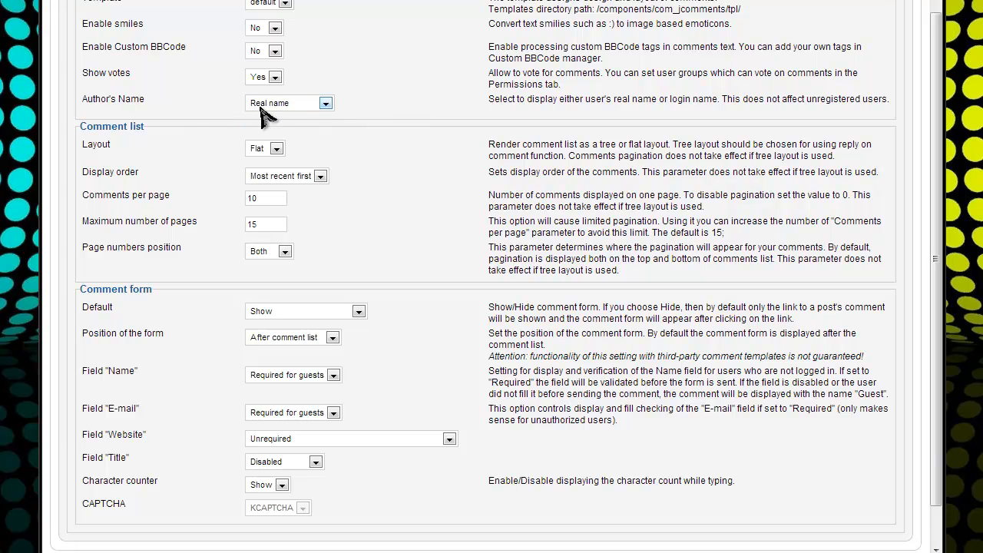
pyautogui.click(273, 148)
pyautogui.click(333, 158)
pyautogui.scroll(-1, 307, 196)
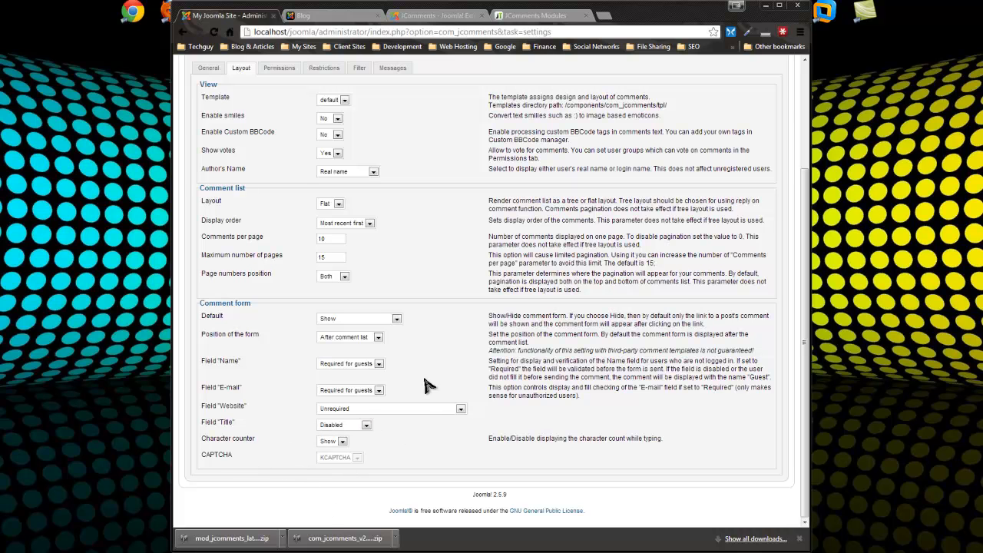
pyautogui.scroll(2, 426, 380)
pyautogui.click(278, 208)
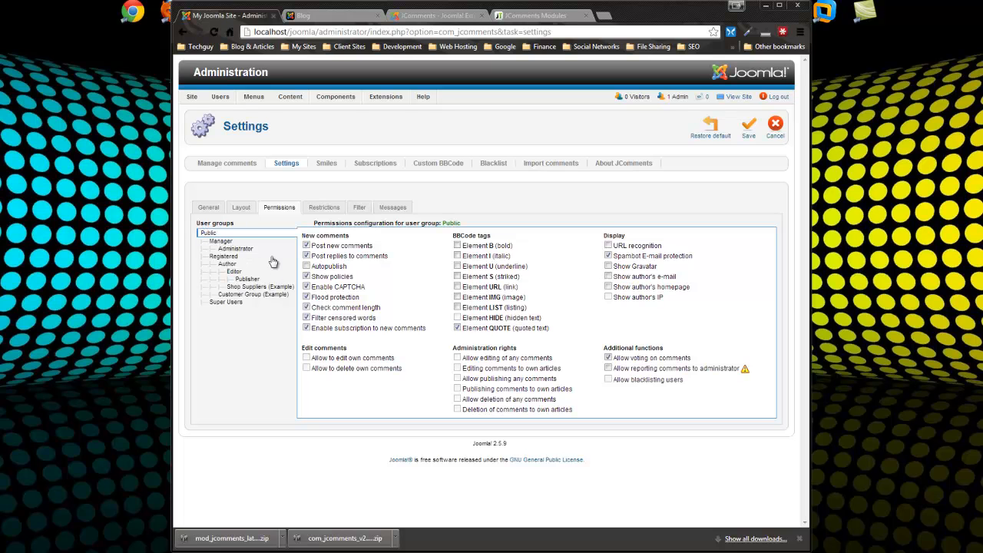
# Check Autopublish for the Registered and Author groups, then view the Restrictions limits
pyautogui.moveTo(347, 266); pyautogui.dragTo(309, 266)
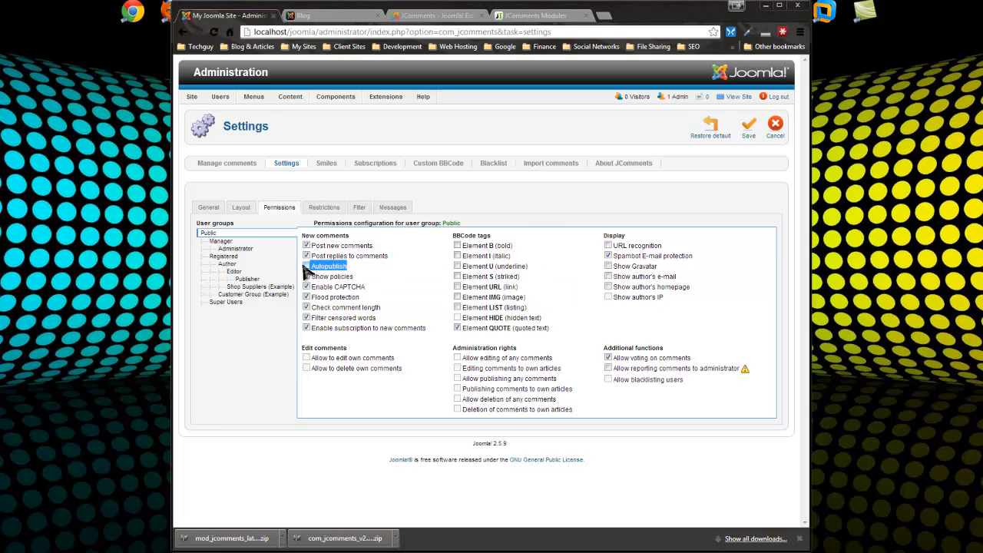
pyautogui.click(224, 256)
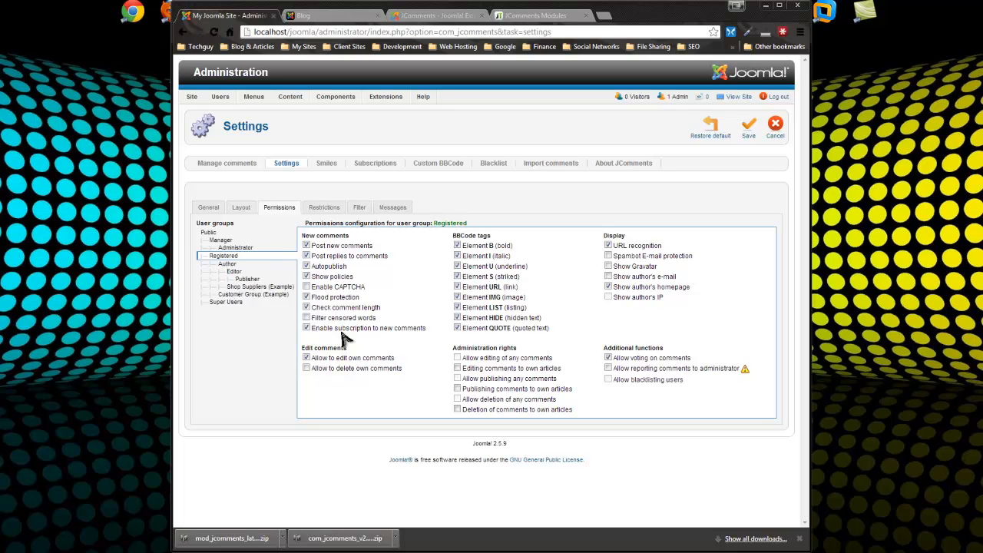
pyautogui.click(229, 264)
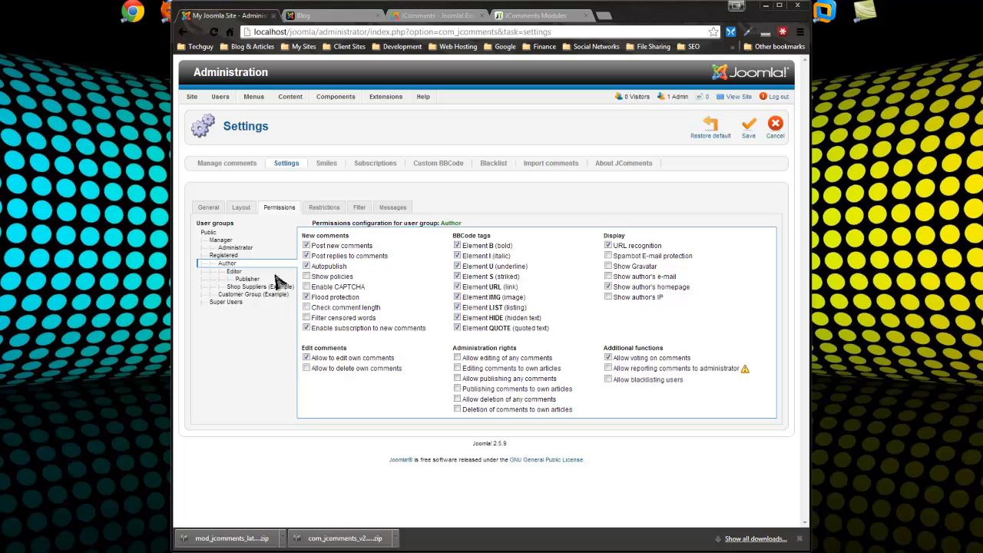
pyautogui.click(322, 208)
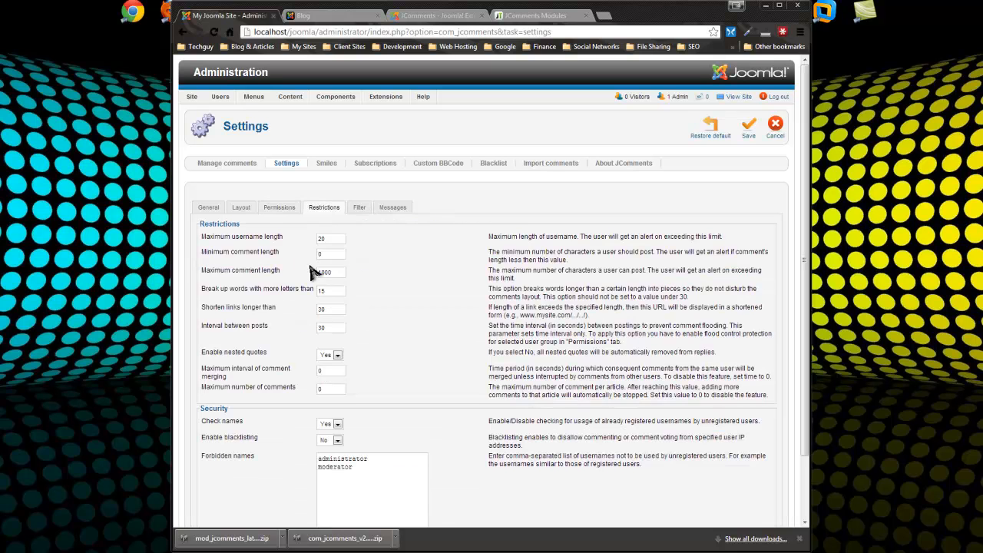
# Review the Filter, Messages and General tabs, save JComments settings, and return to the Blog page
pyautogui.scroll(-2, 330, 267)
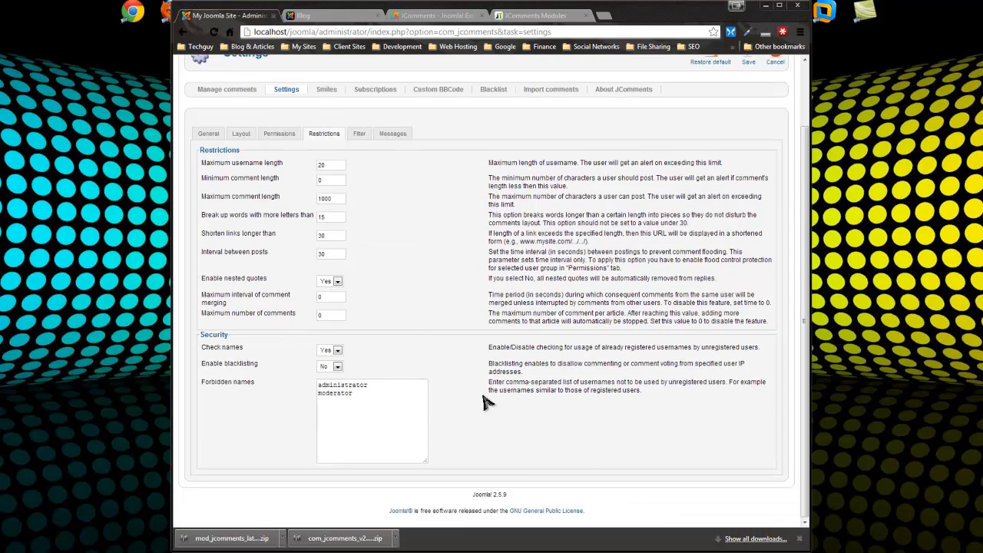
pyautogui.scroll(2, 392, 286)
pyautogui.click(357, 209)
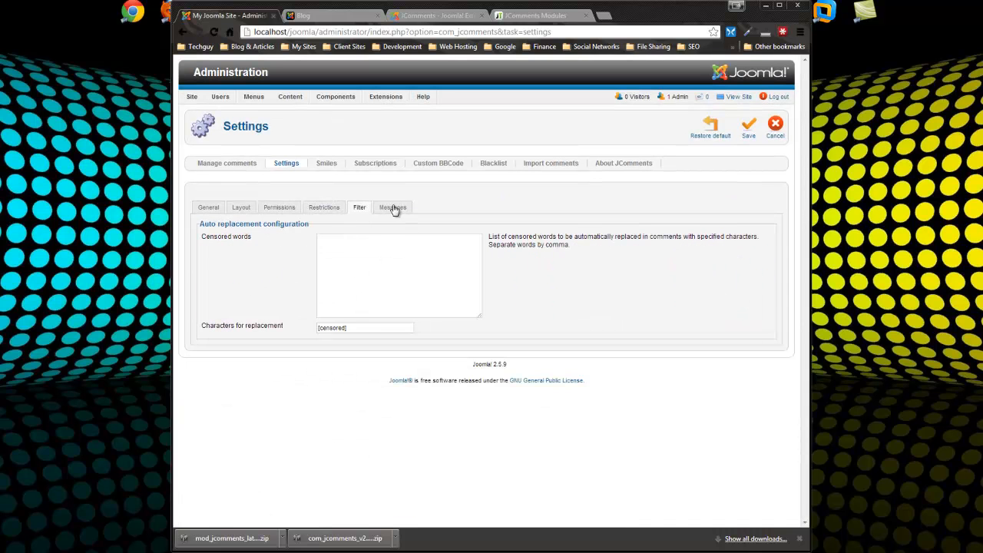
pyautogui.click(399, 211)
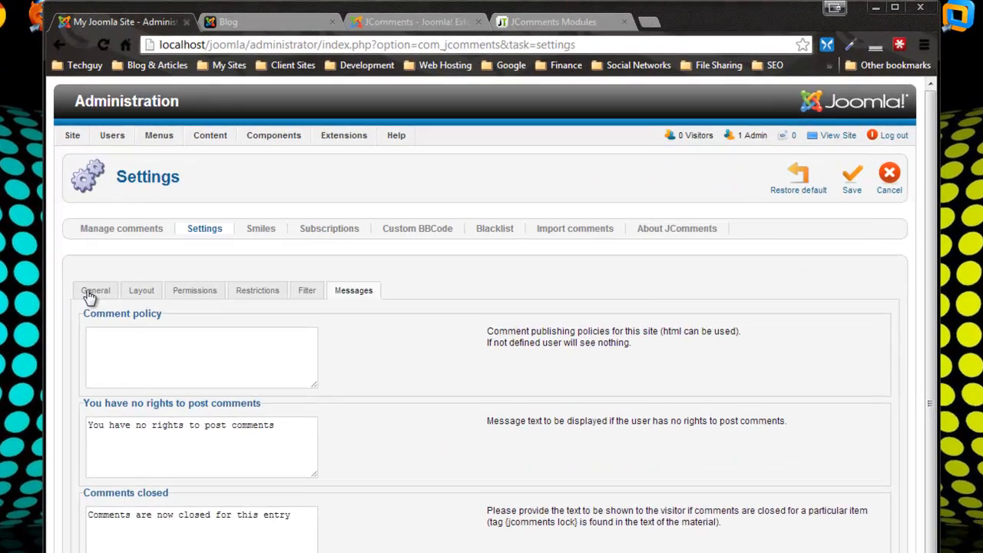
pyautogui.click(208, 208)
pyautogui.moveTo(390, 360); pyautogui.dragTo(392, 426)
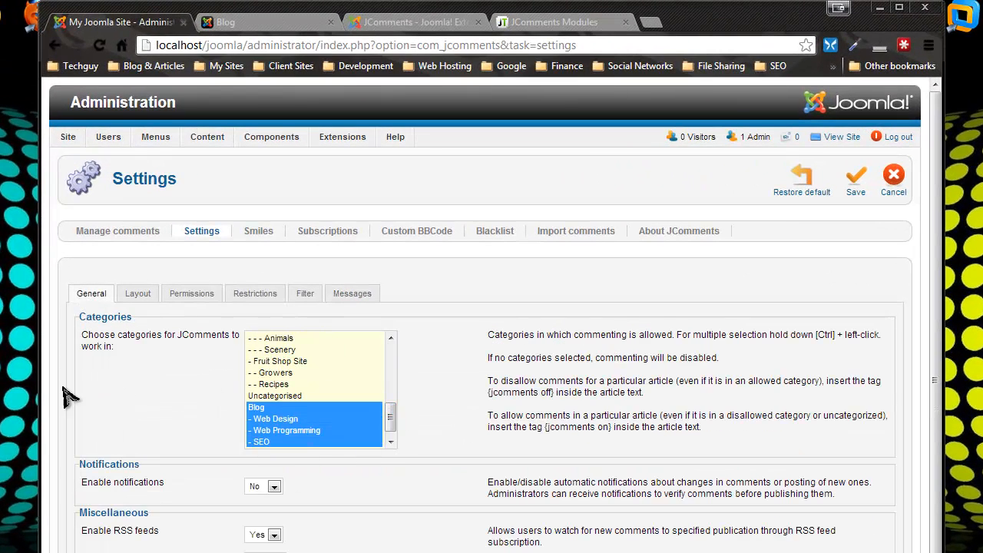
pyautogui.click(856, 177)
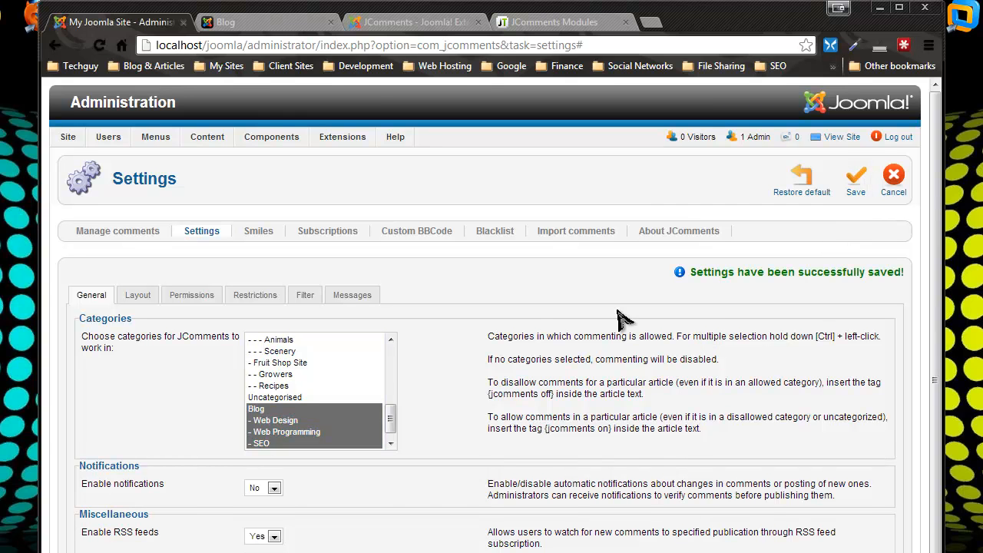
pyautogui.click(227, 23)
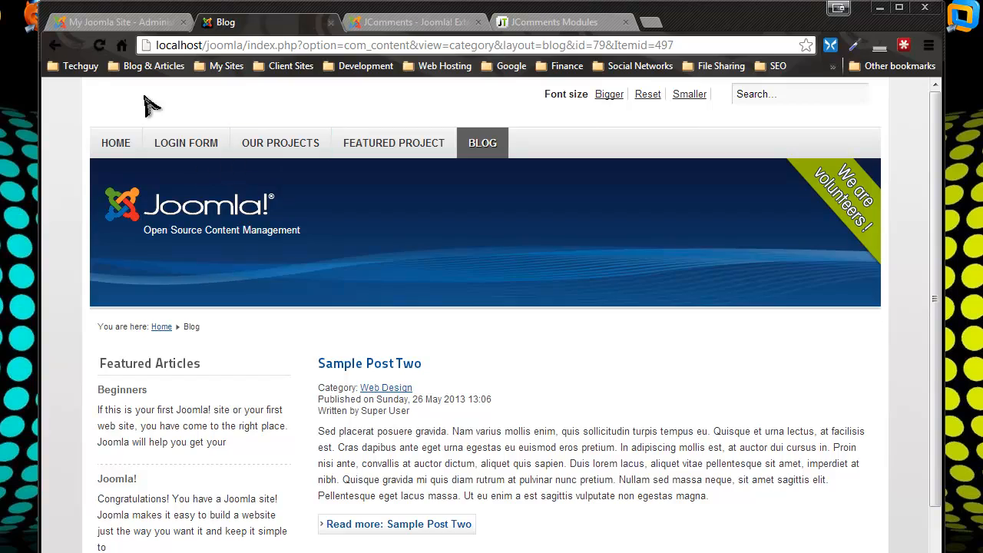
# Reload the Blog page and open Sample Post Two's Add comment form at the Name field
pyautogui.click(100, 45)
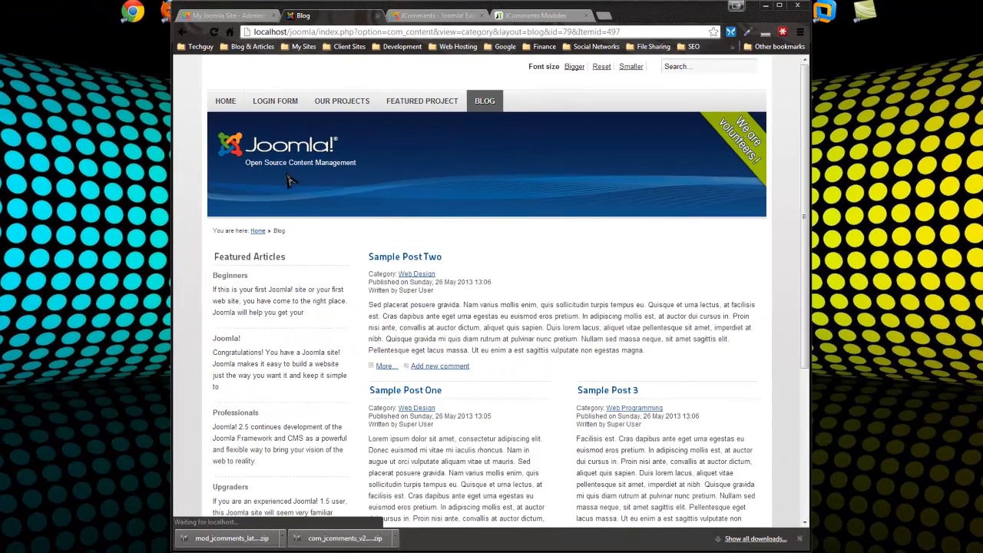
pyautogui.scroll(-3, 288, 181)
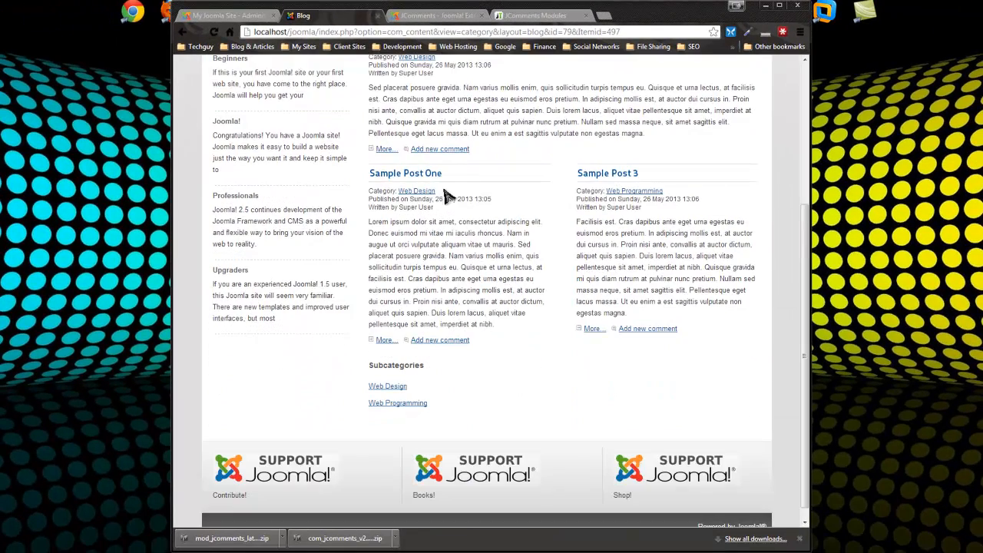
pyautogui.scroll(3, 447, 171)
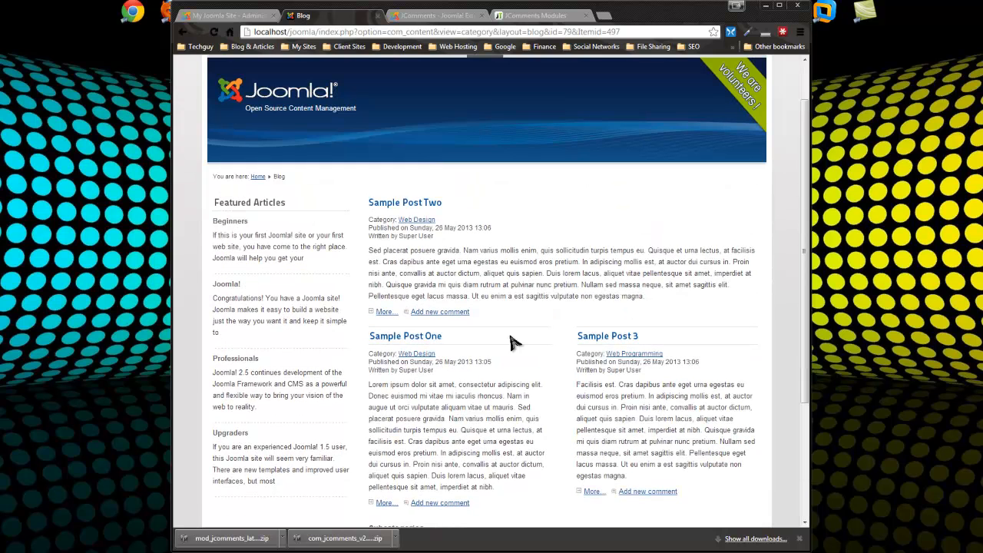
pyautogui.click(437, 312)
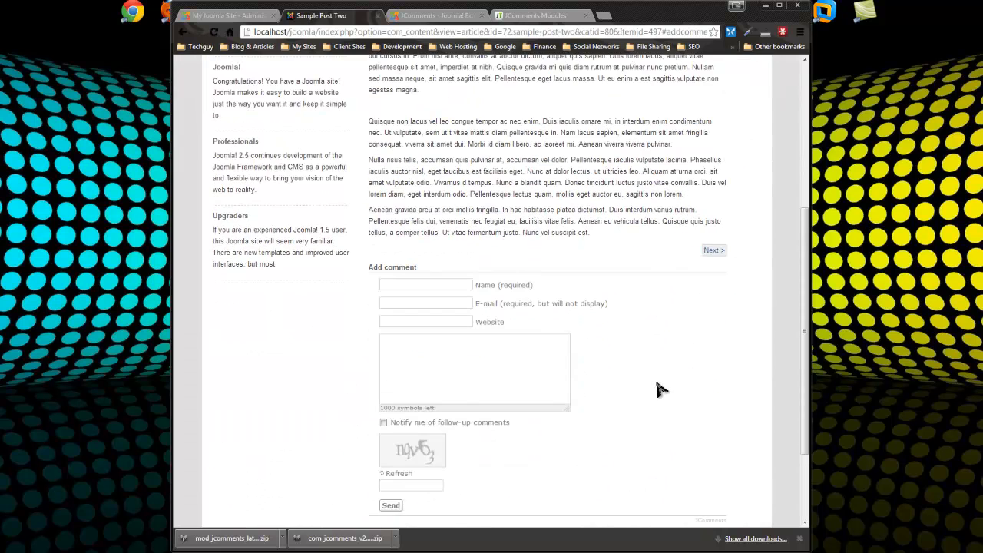
pyautogui.scroll(-2, 546, 369)
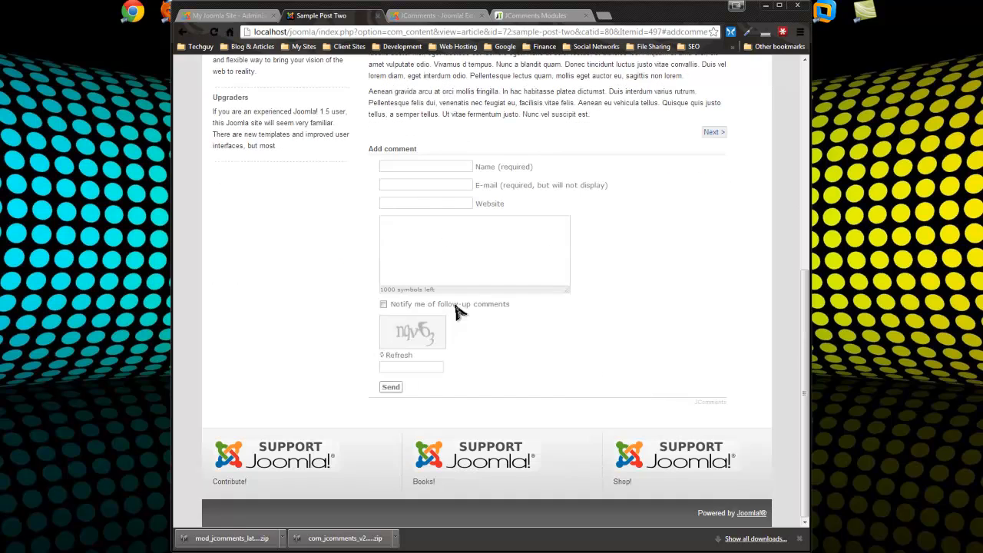
pyautogui.scroll(5, 691, 322)
pyautogui.scroll(-4, 603, 370)
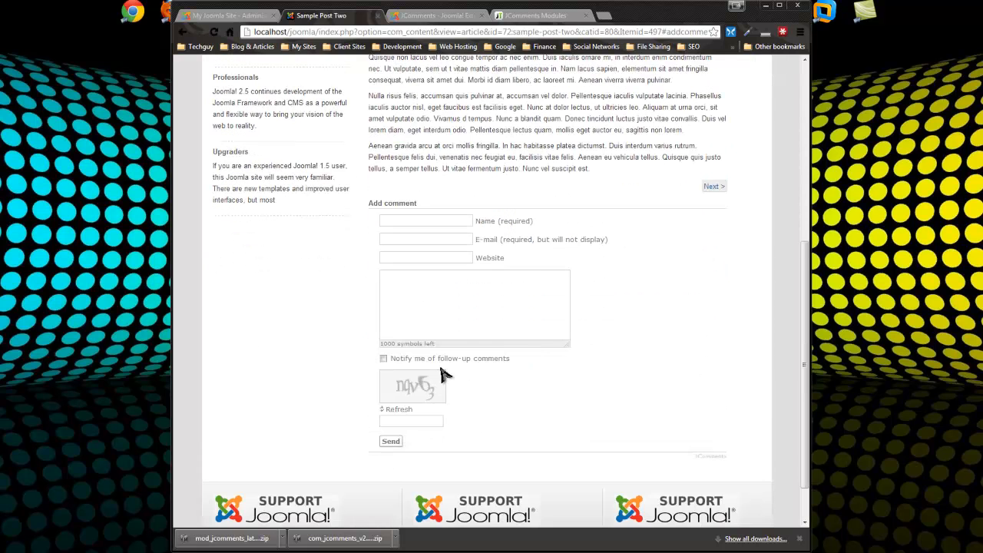
pyautogui.click(402, 222)
# Fill the comment form with a commenter name, e-mail, comment text and captcha, and send it
pyautogui.write('Brad')
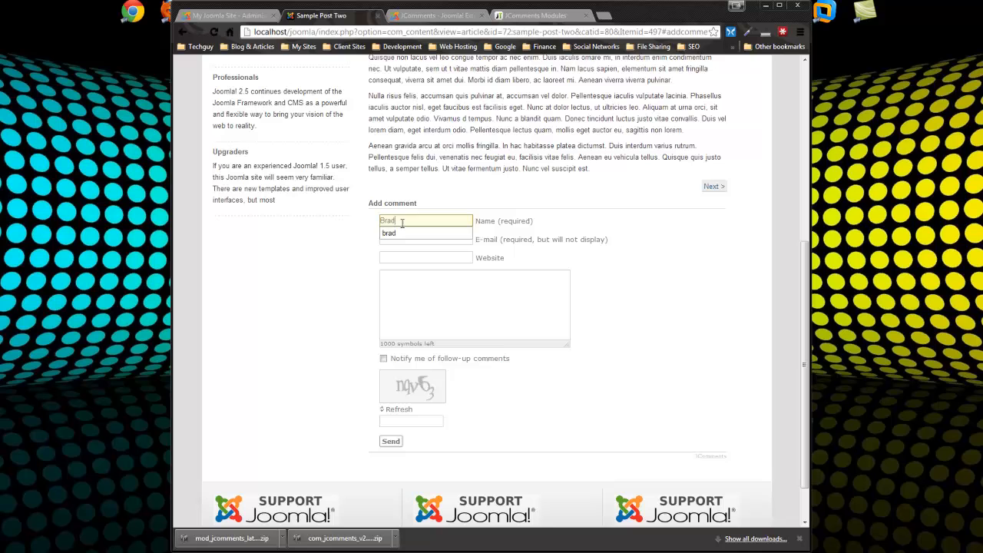
pyautogui.press('Tab')
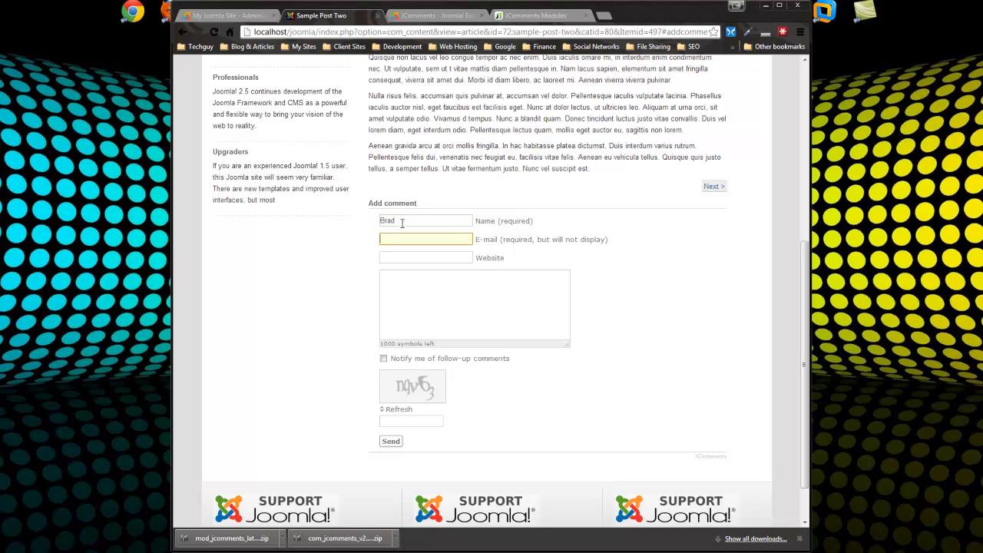
pyautogui.write('te')
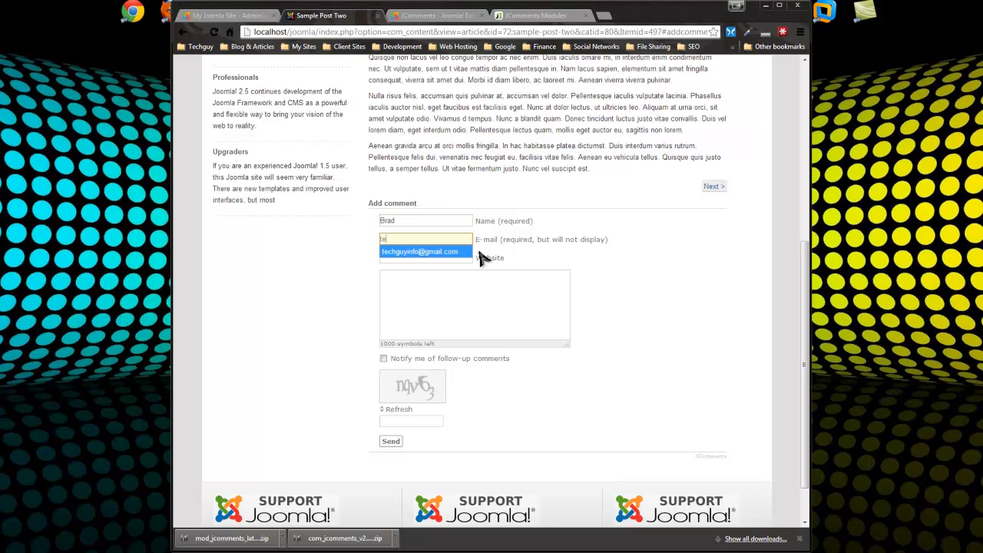
pyautogui.click(446, 251)
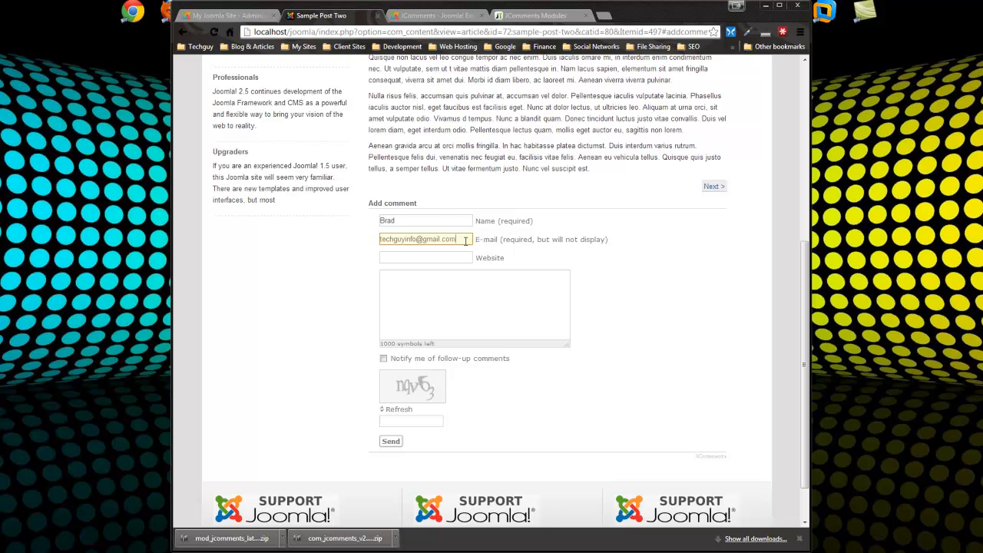
pyautogui.click(391, 257)
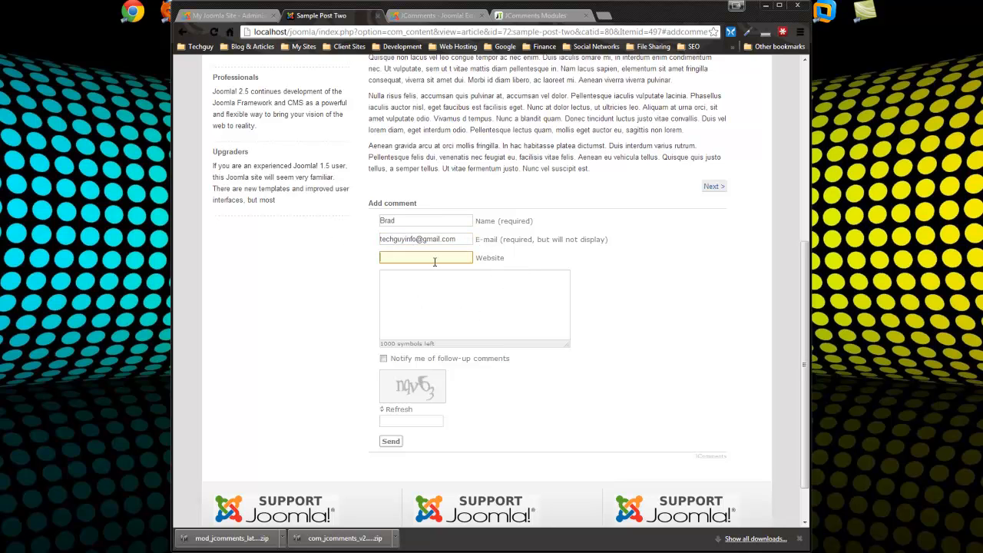
pyautogui.click(411, 305)
pyautogui.write('Th')
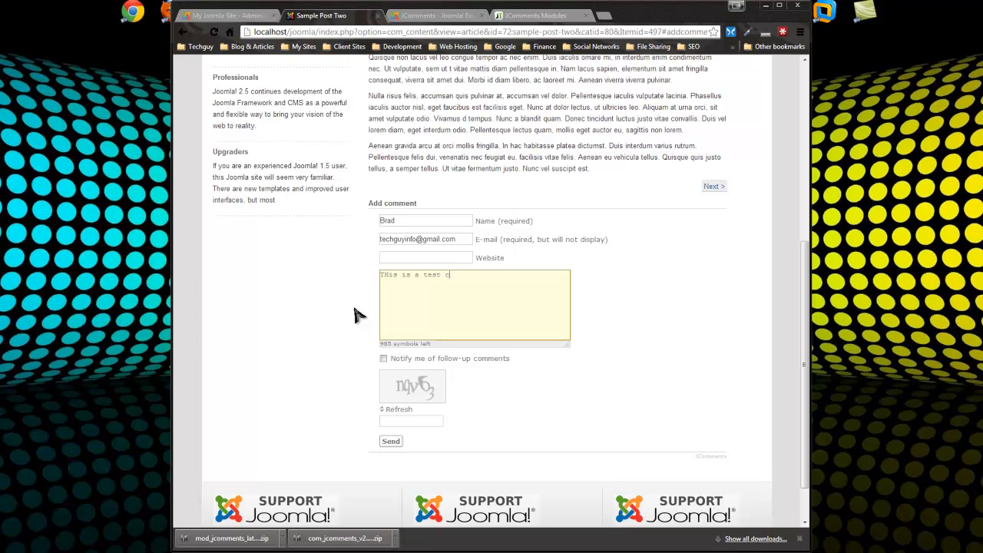
pyautogui.click(400, 422)
pyautogui.scroll(-1, 407, 417)
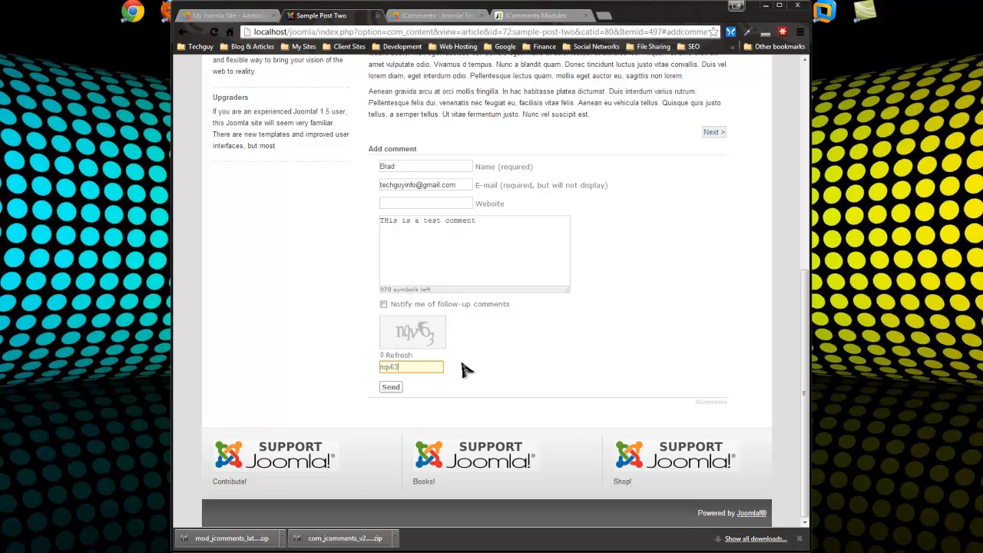
pyautogui.click(390, 387)
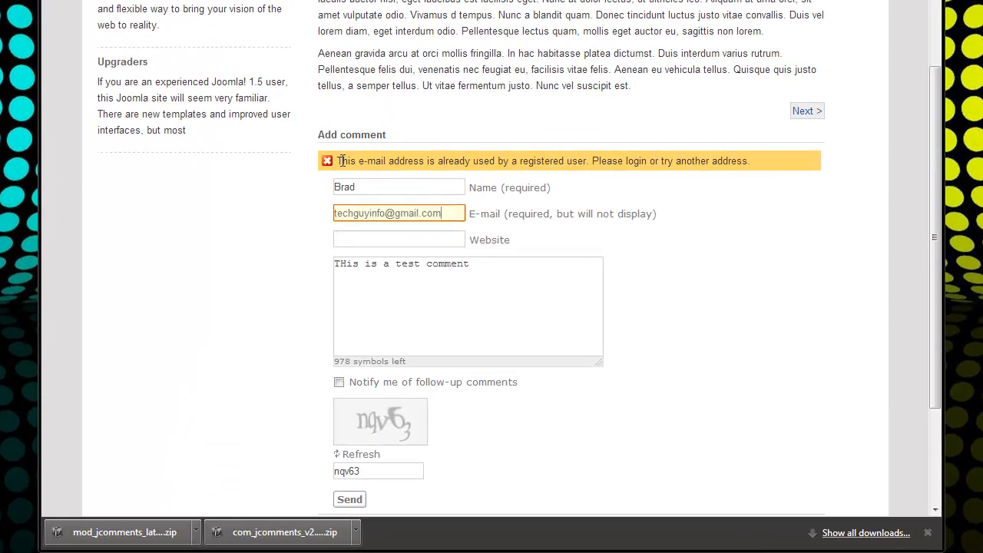
# Replace the rejected e-mail with a test address, resubmit the comment, and return to the administrator
pyautogui.moveTo(382, 158); pyautogui.dragTo(680, 153)
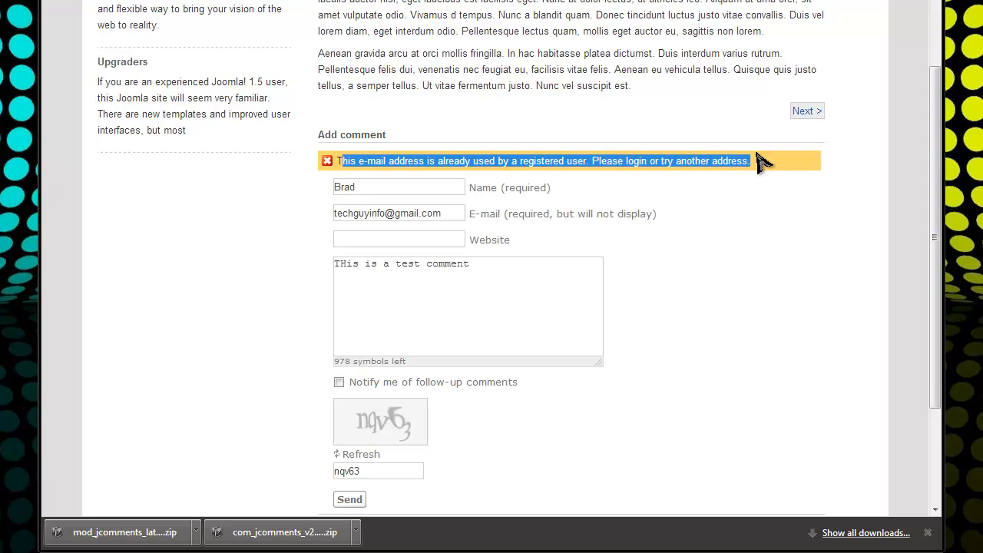
pyautogui.moveTo(464, 213); pyautogui.dragTo(325, 224)
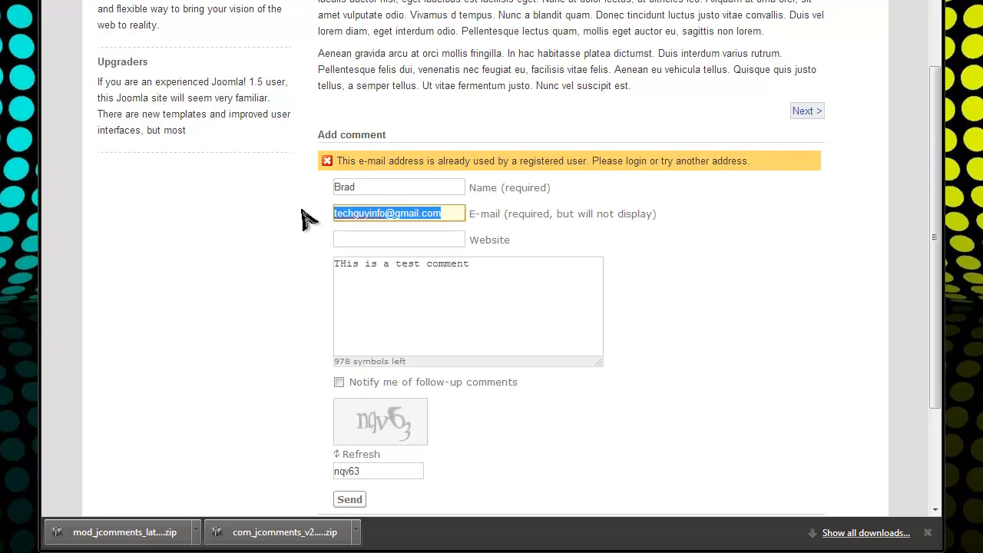
pyautogui.write('test@')
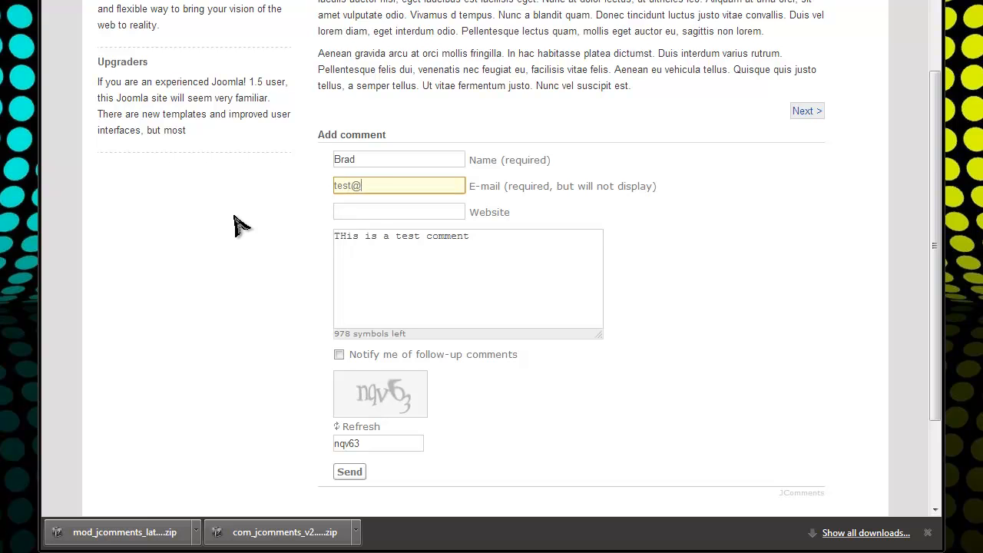
pyautogui.write('test.com')
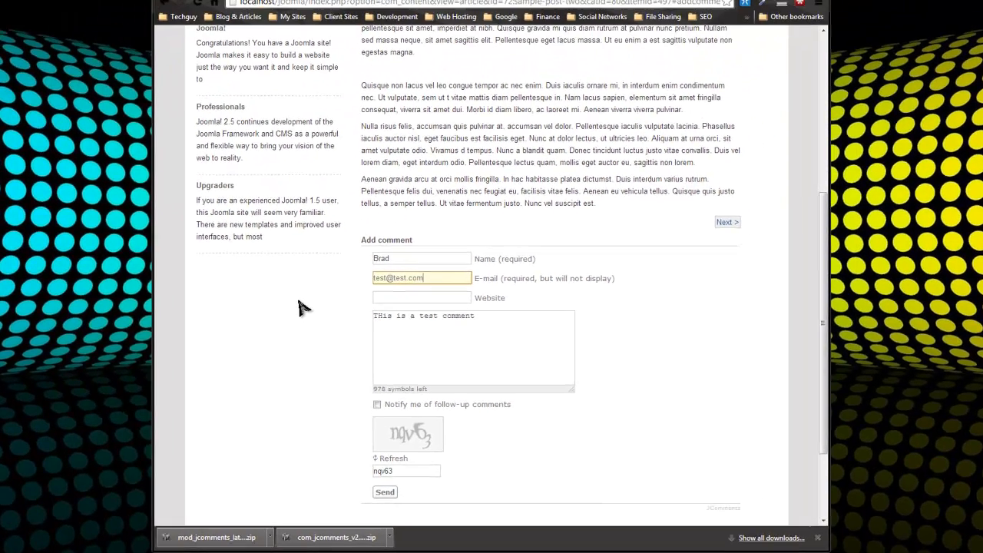
pyautogui.click(417, 237)
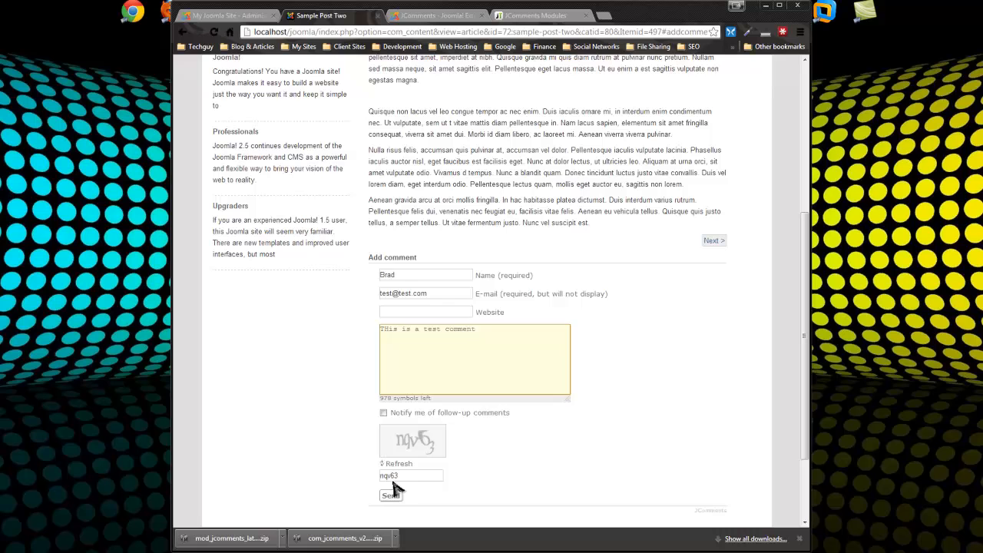
pyautogui.click(391, 493)
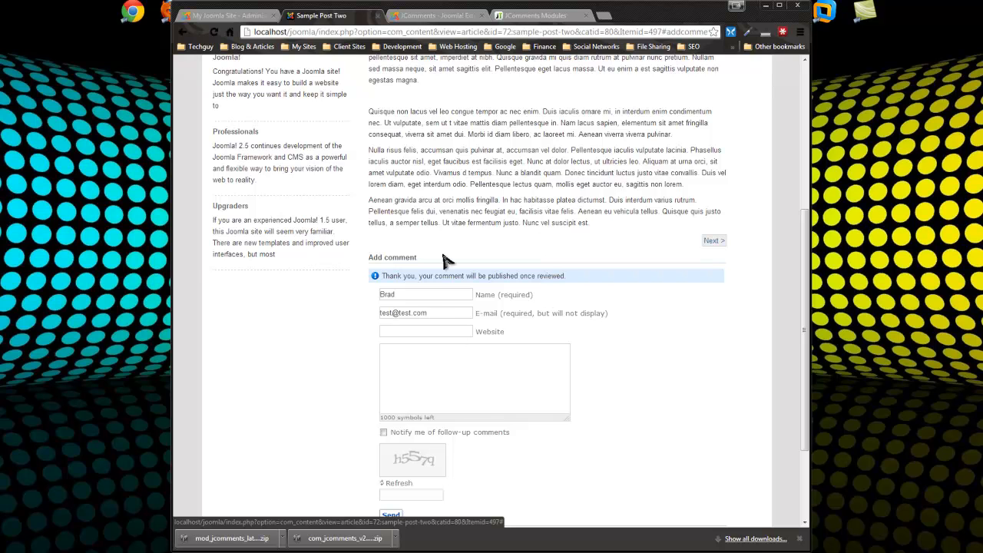
pyautogui.scroll(5, 690, 367)
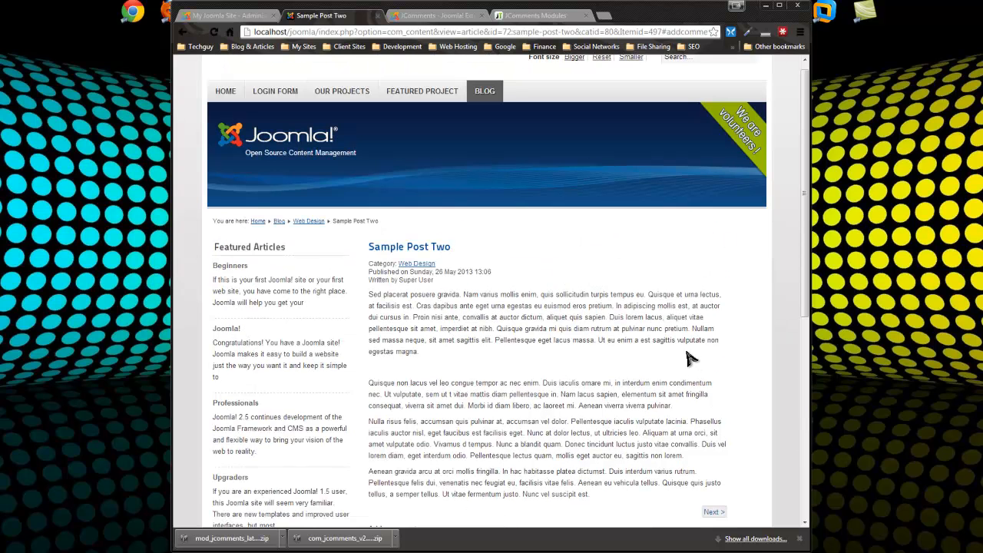
pyautogui.click(261, 15)
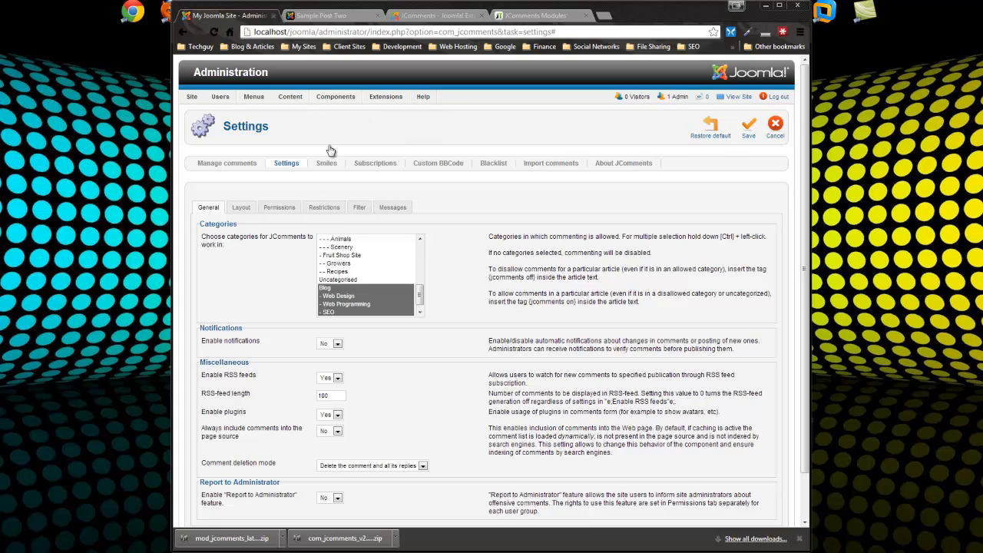
# Open the test comment from Components > JComments > Comments, set Publishing to Yes, and save
pyautogui.moveTo(332, 98)
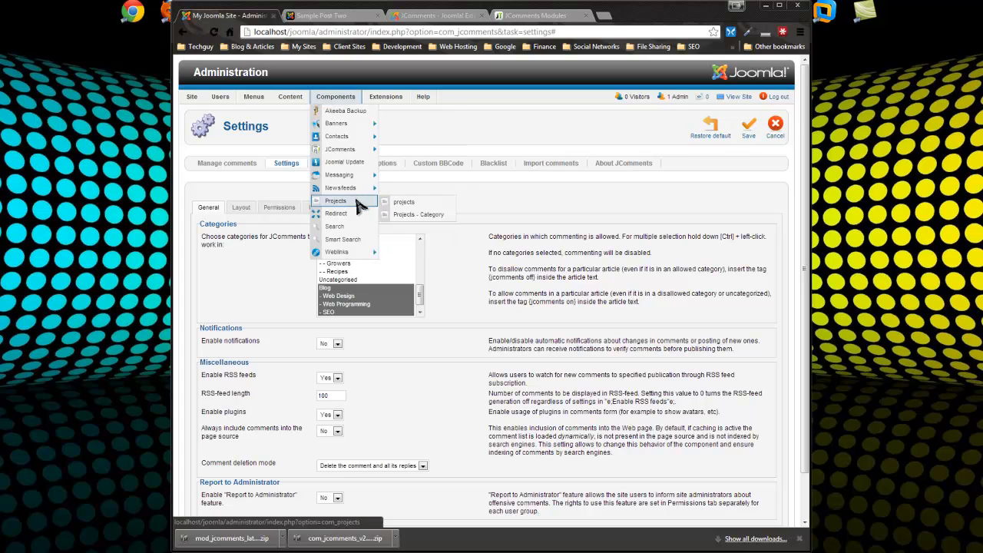
pyautogui.moveTo(344, 152)
pyautogui.click(407, 150)
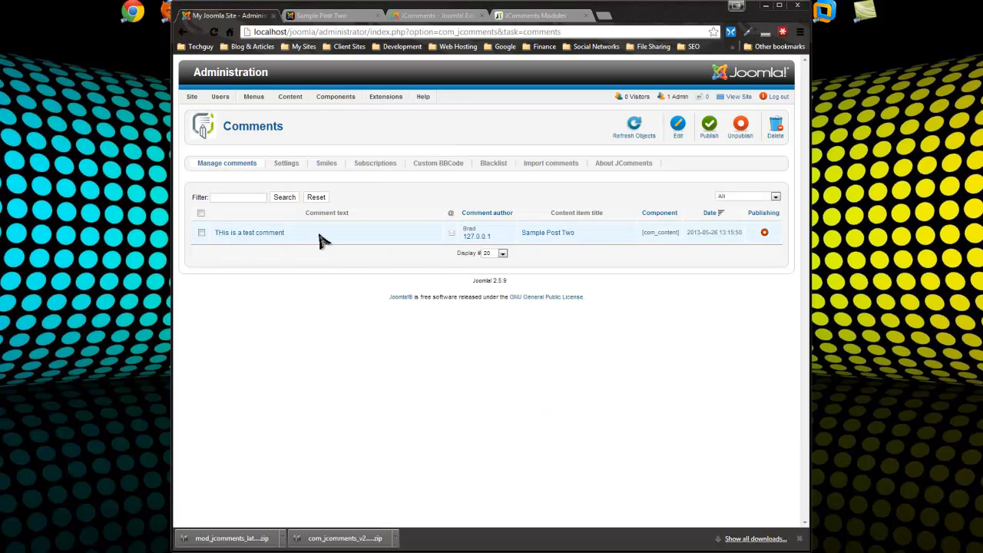
pyautogui.click(275, 232)
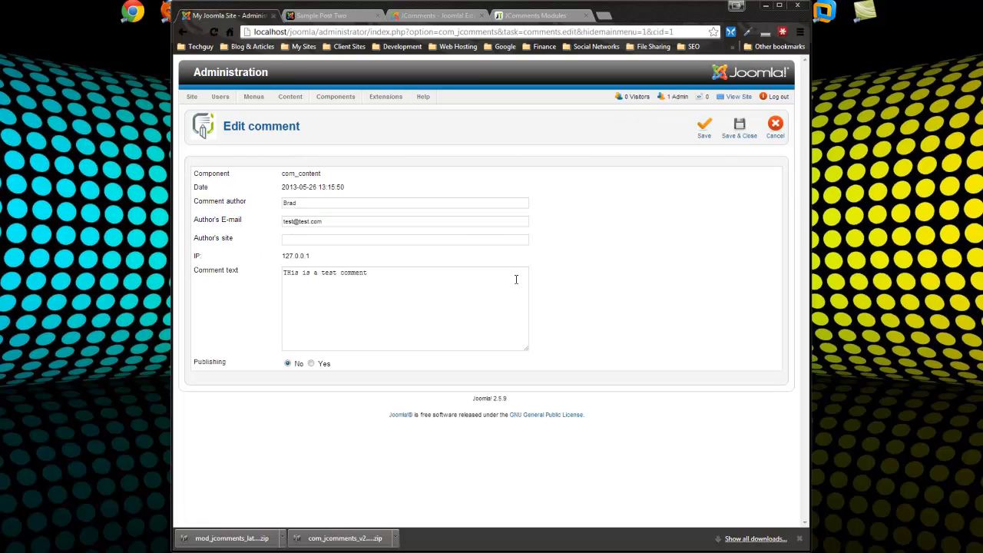
pyautogui.moveTo(373, 272); pyautogui.dragTo(262, 272)
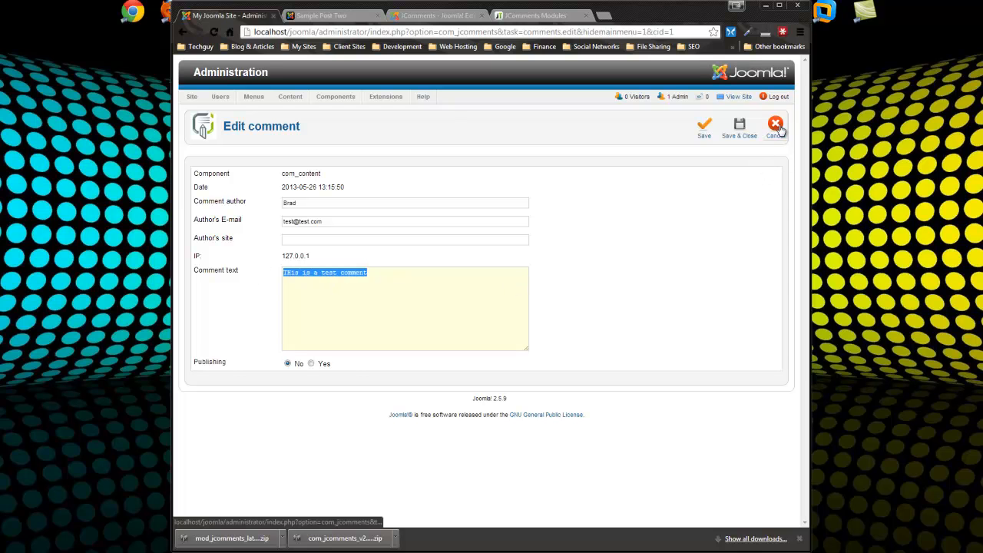
pyautogui.click(311, 364)
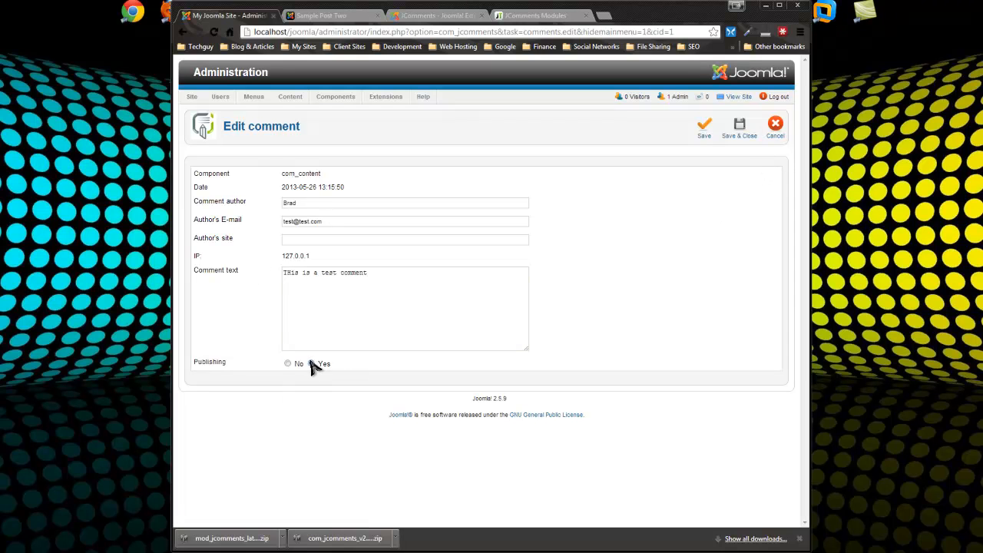
pyautogui.click(707, 129)
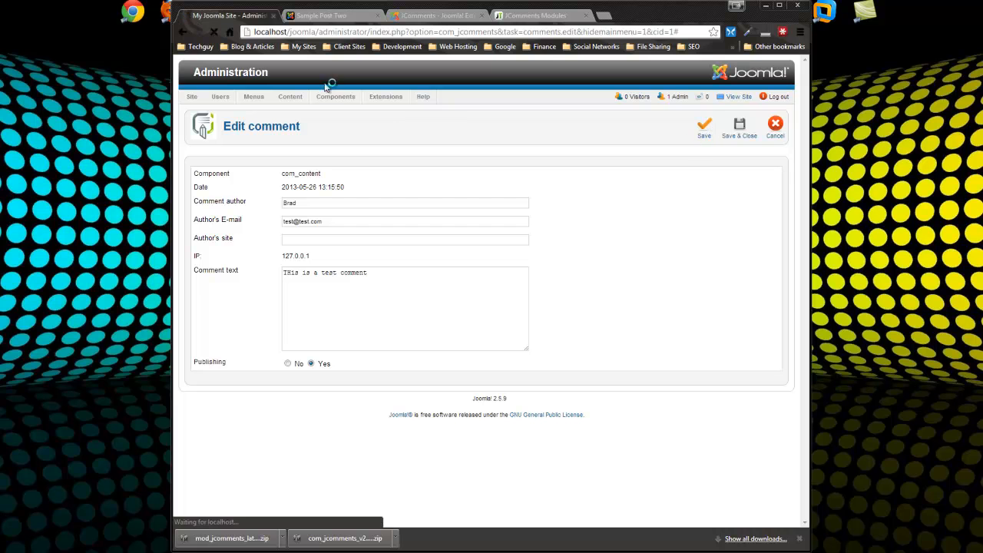
pyautogui.click(342, 17)
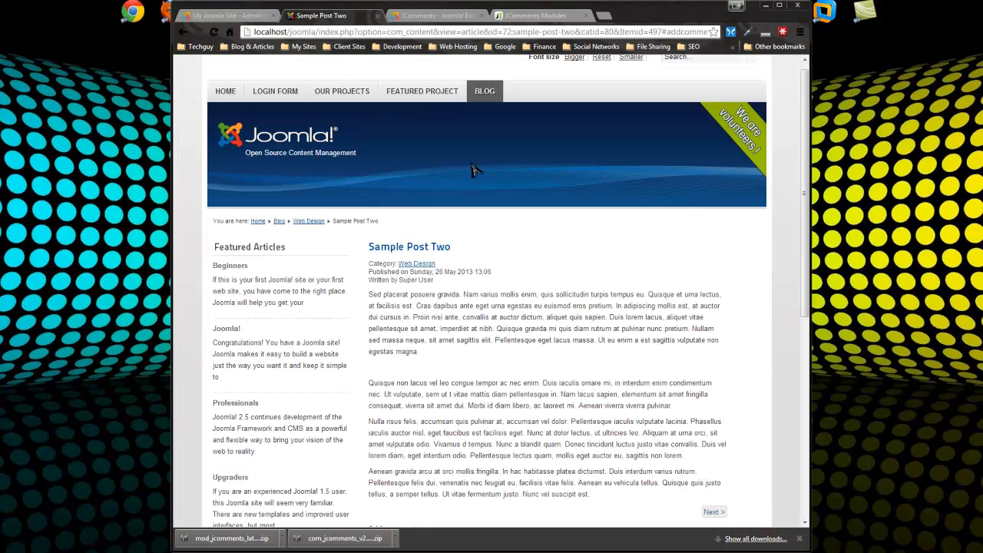
# Reload Sample Post Two and review the approved test comment and the Add comment form
pyautogui.click(214, 32)
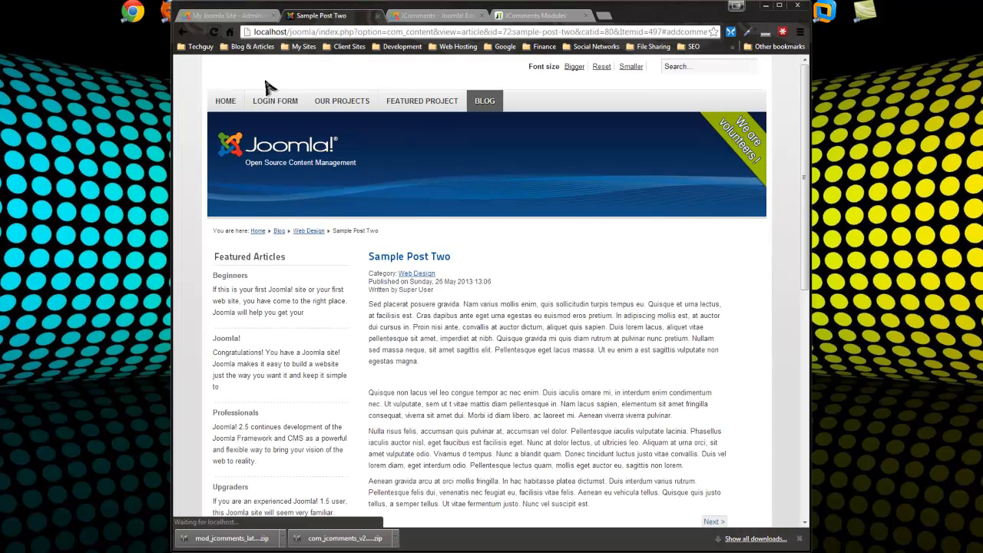
pyautogui.scroll(-5, 407, 220)
pyautogui.tripleClick(520, 224)
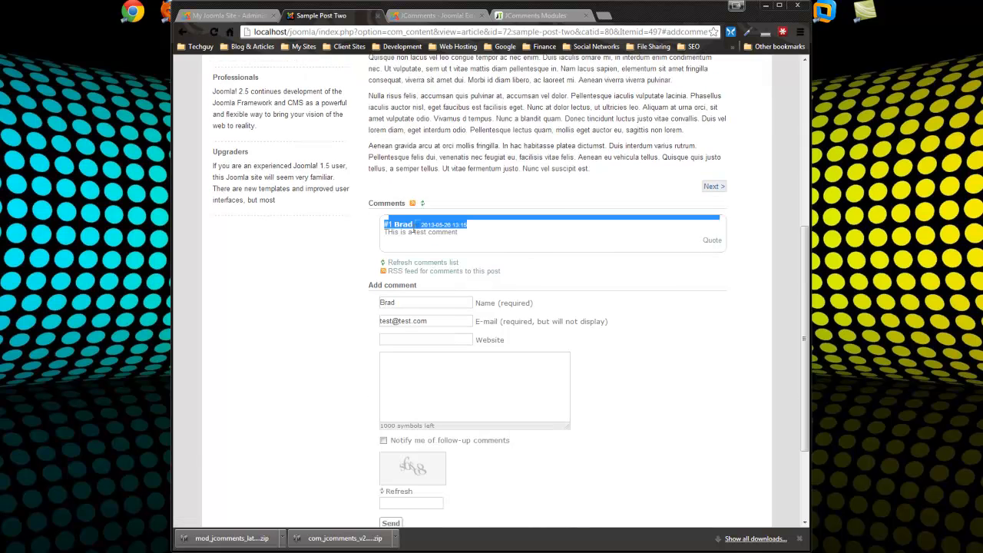
pyautogui.click(662, 317)
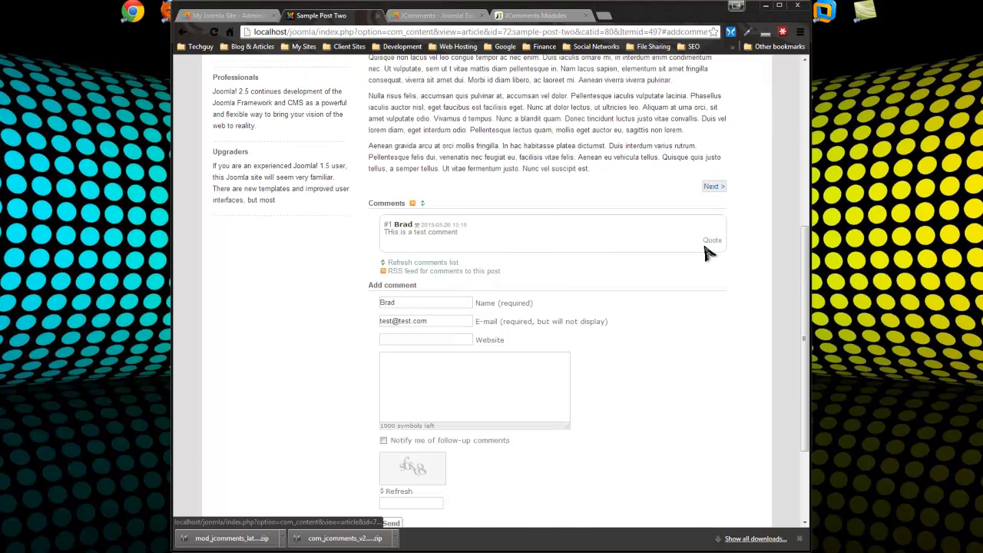
pyautogui.click(714, 241)
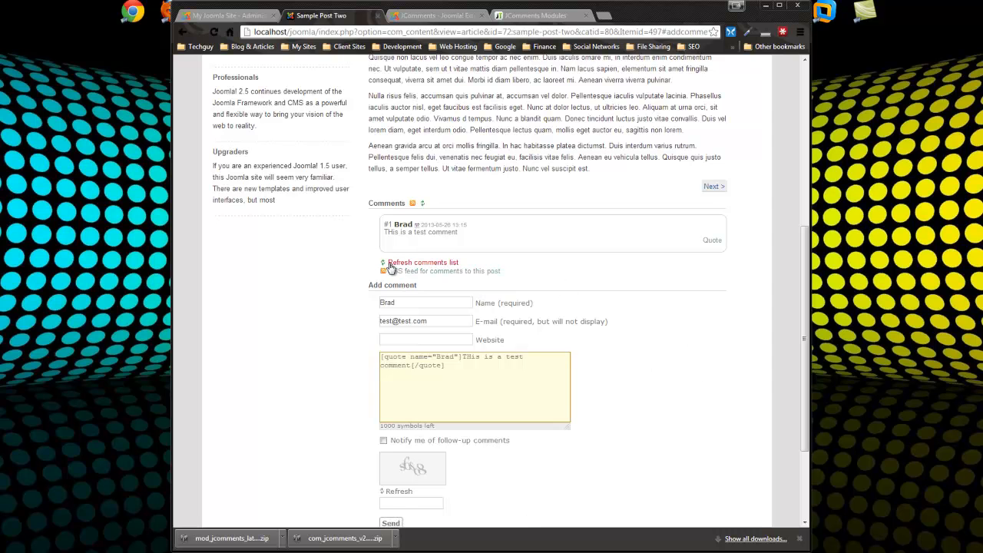
pyautogui.scroll(4, 418, 256)
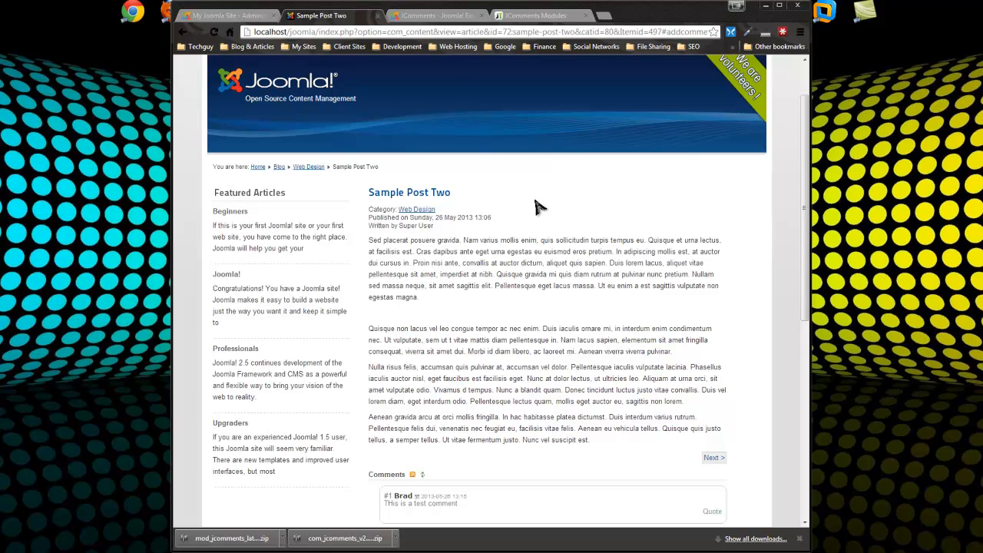
pyautogui.scroll(1, 554, 223)
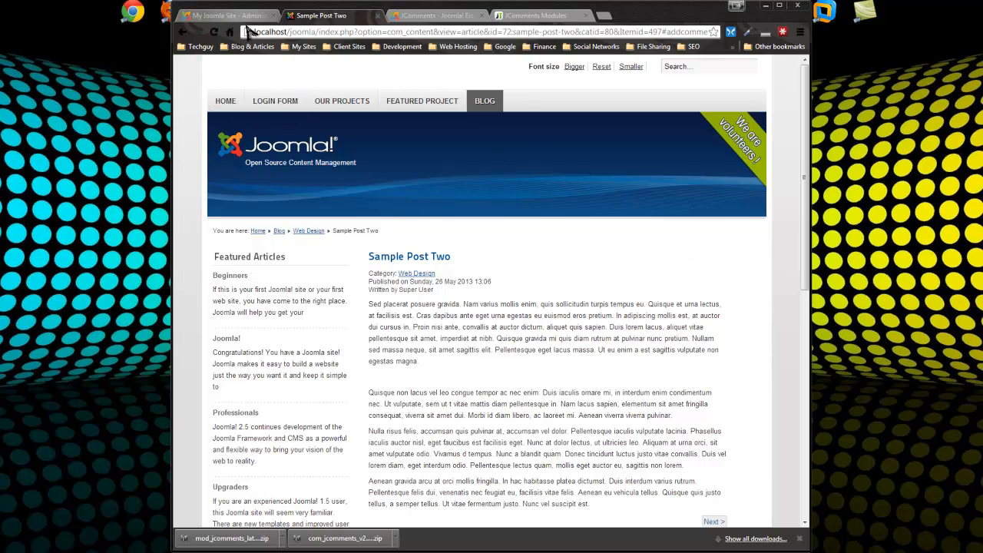
pyautogui.scroll(-3, 535, 345)
pyautogui.scroll(-3, 540, 329)
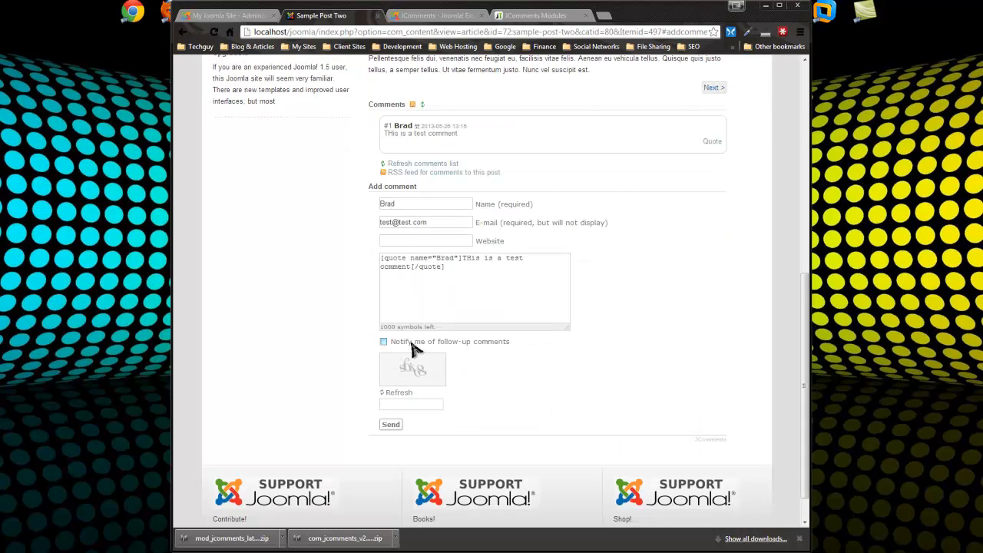
pyautogui.scroll(2, 398, 405)
pyautogui.scroll(3, 415, 341)
# Save the published test comment, then open Extensions > Module Manager and browse its modules
pyautogui.click(230, 16)
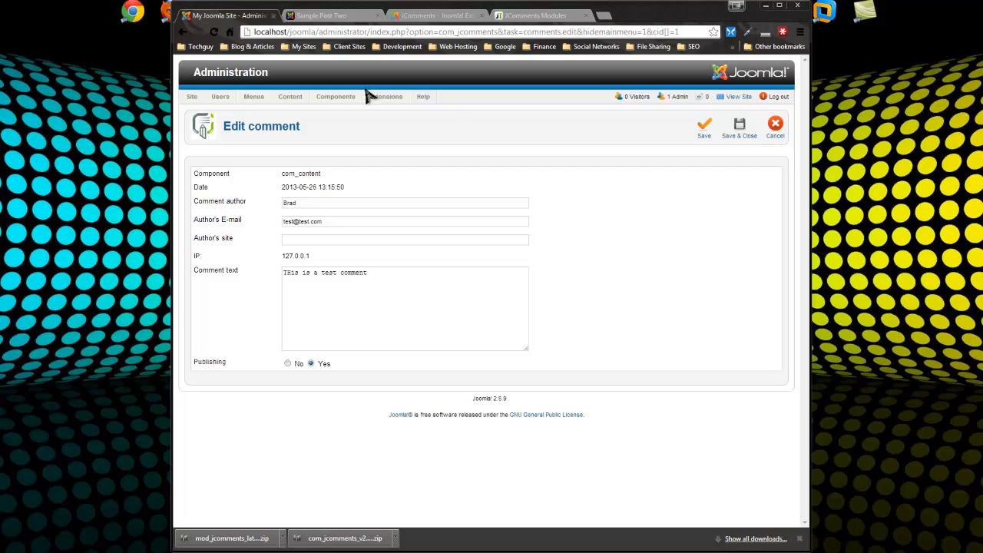
pyautogui.click(701, 133)
pyautogui.moveTo(409, 102)
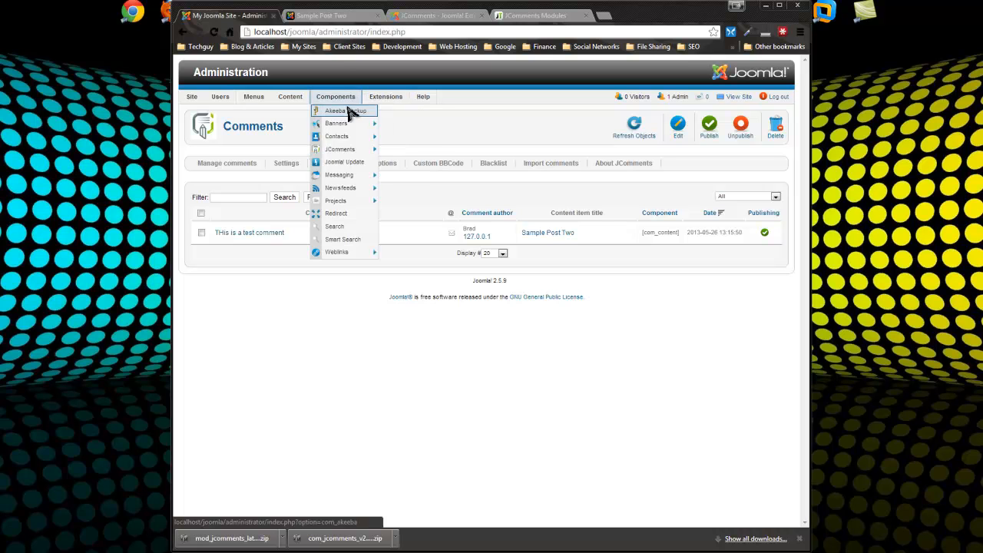
pyautogui.click(388, 124)
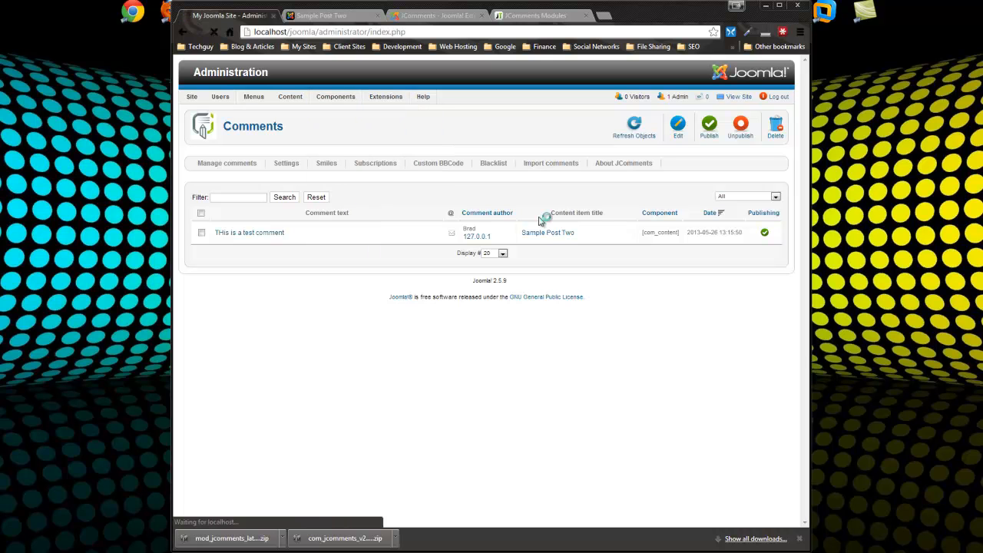
pyautogui.scroll(-3, 363, 315)
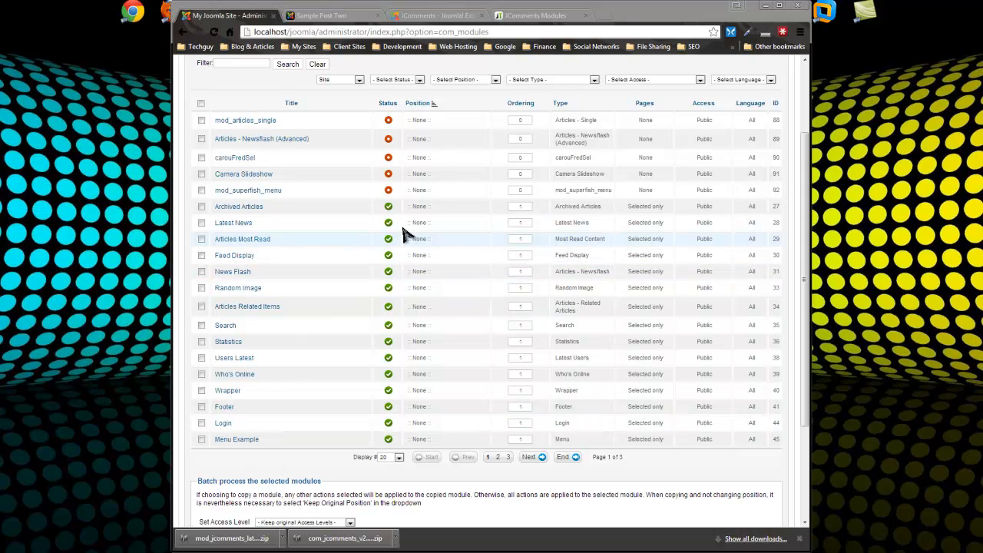
pyautogui.scroll(2, 388, 220)
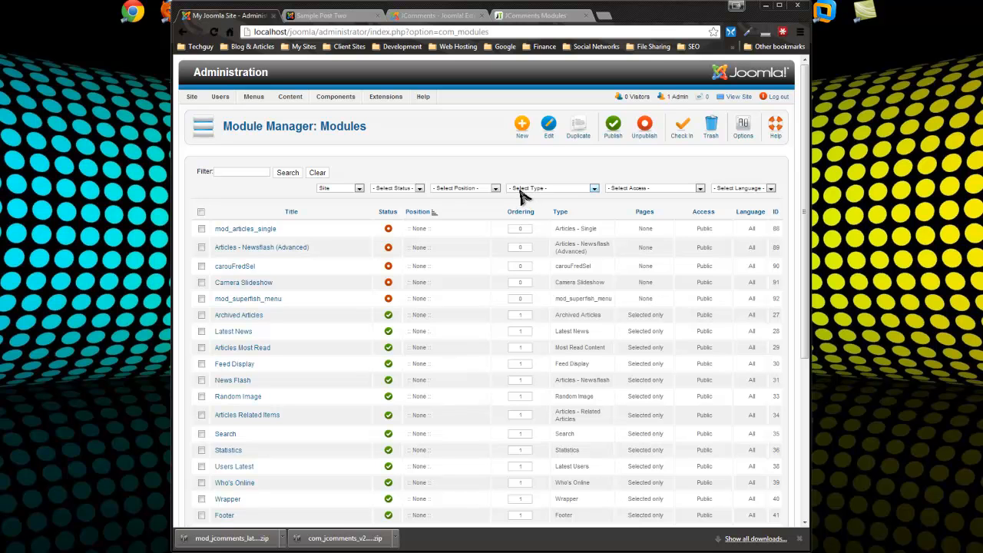
# Create a Latest News module, cancel it, then start a fresh Latest News module
pyautogui.click(522, 125)
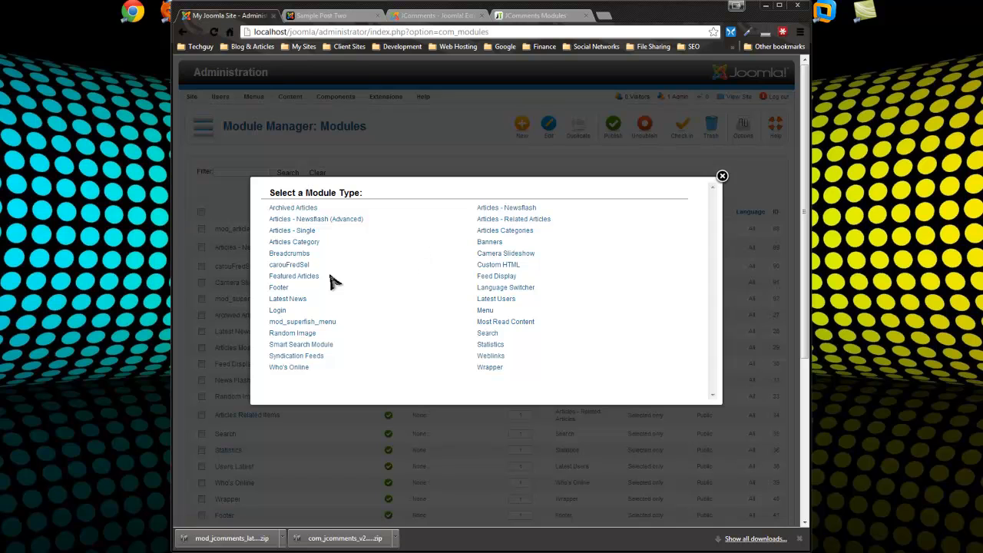
pyautogui.click(291, 301)
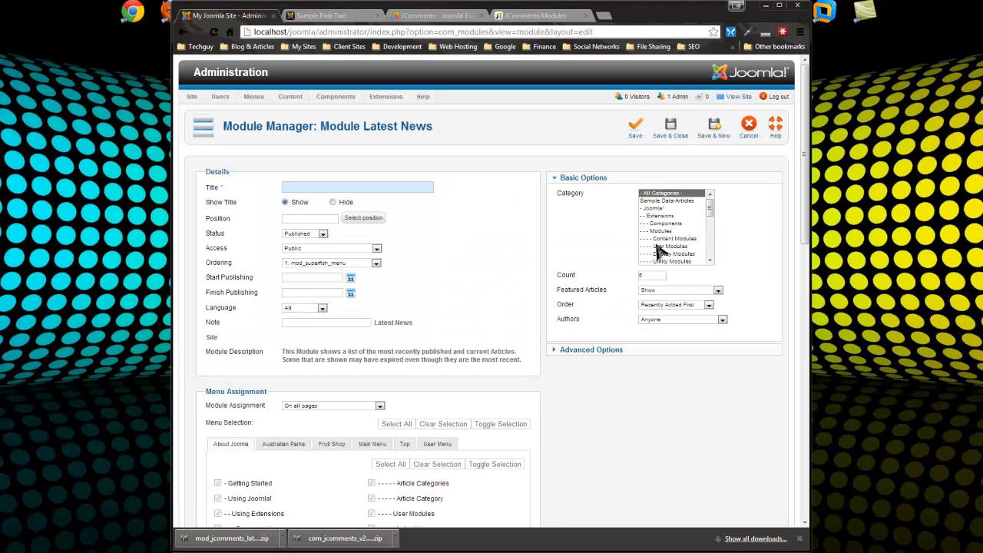
pyautogui.click(749, 132)
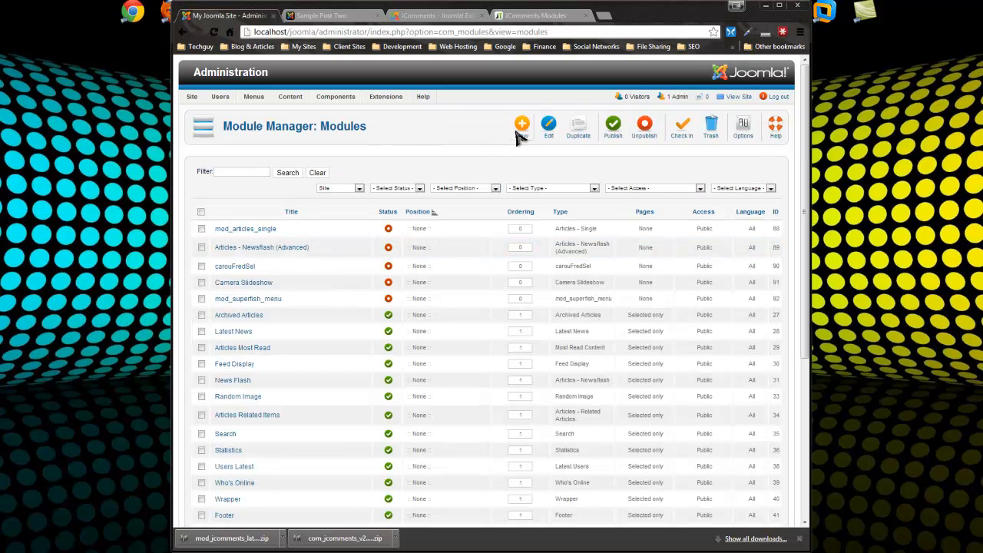
pyautogui.click(519, 132)
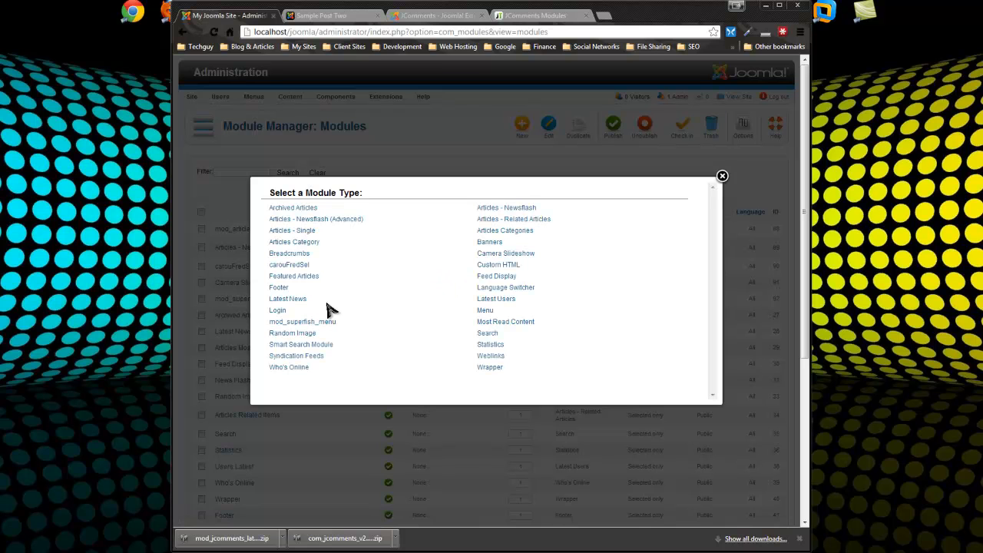
pyautogui.click(290, 298)
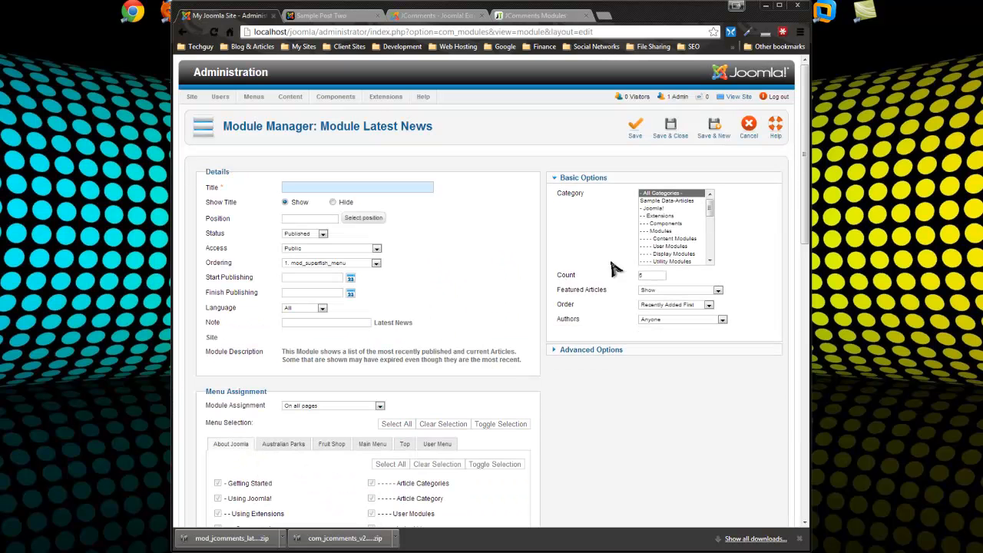
# Restrict the module to the categories Blog through Web Hosting and title it 'Latest Posts'
pyautogui.moveTo(709, 208); pyautogui.dragTo(709, 246)
pyautogui.click(652, 238)
pyautogui.click(653, 231)
pyautogui.keyDown('shift'); pyautogui.click(650, 256); pyautogui.keyUp('shift')
pyautogui.keyDown('shift'); pyautogui.click(660, 261); pyautogui.keyUp('shift')
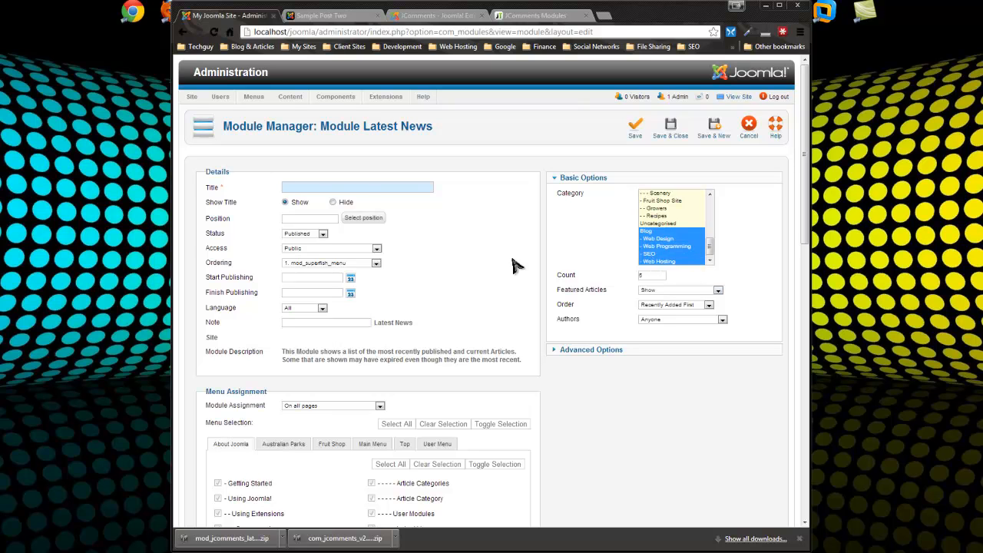
pyautogui.click(317, 186)
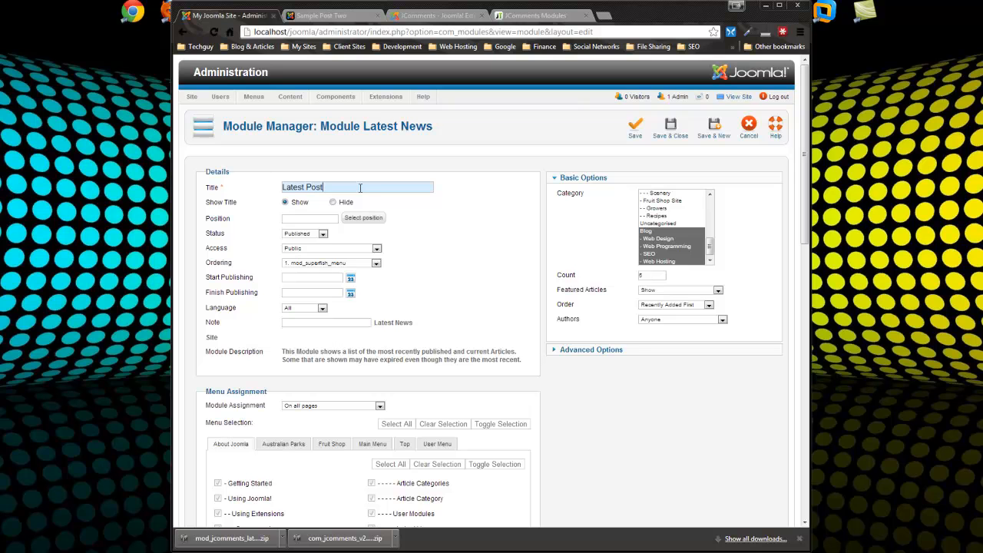
# Keep Module Assignment on all pages, briefly checking the front-end article page
pyautogui.scroll(-5, 374, 240)
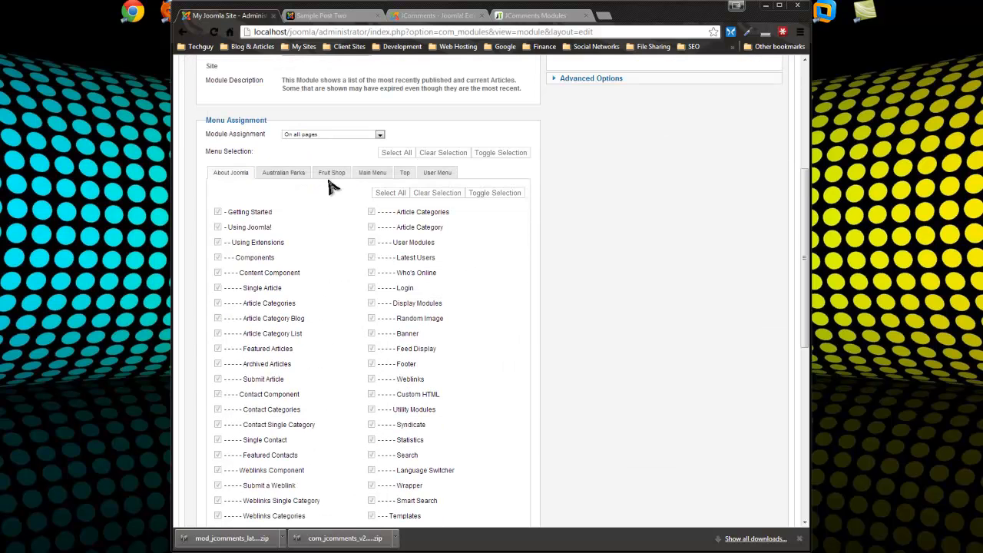
pyautogui.click(301, 135)
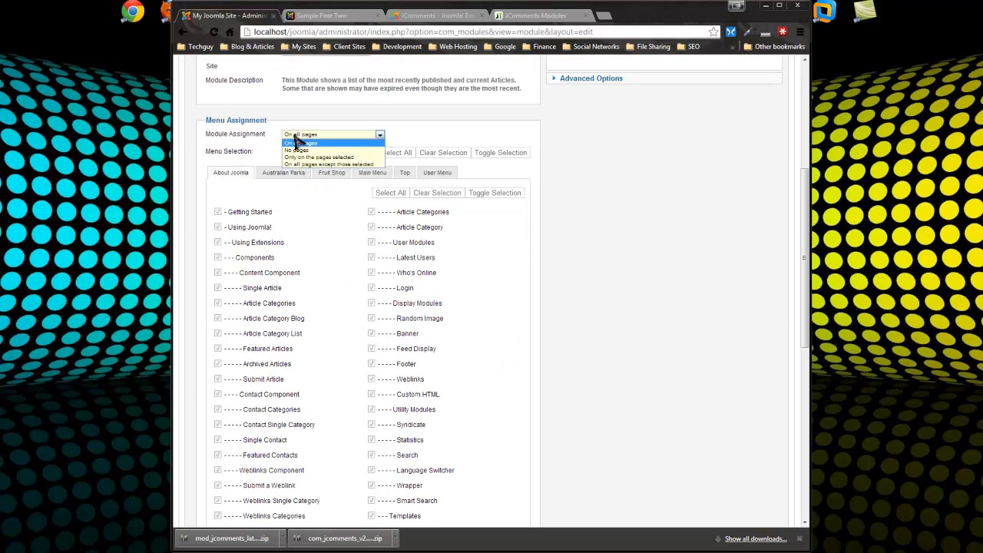
pyautogui.click(325, 144)
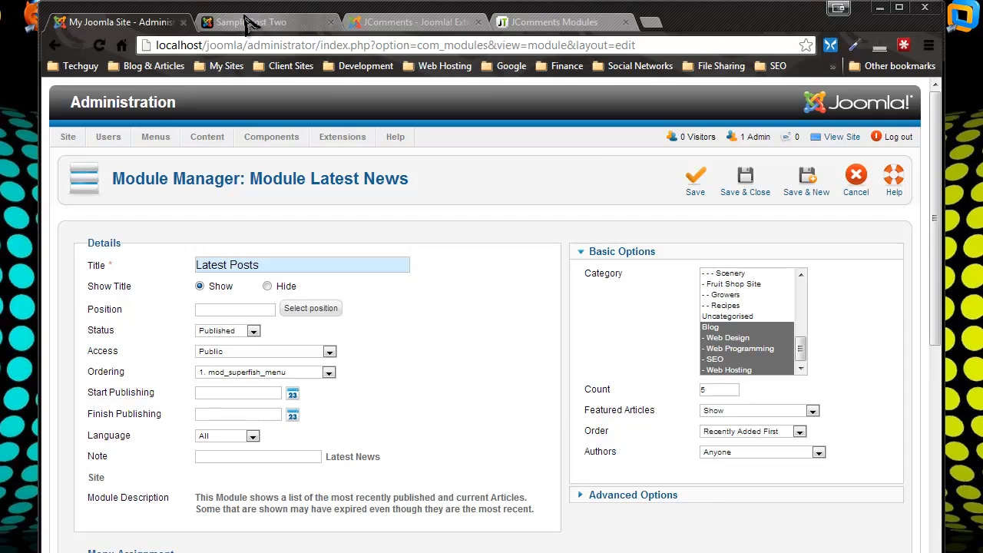
pyautogui.click(257, 22)
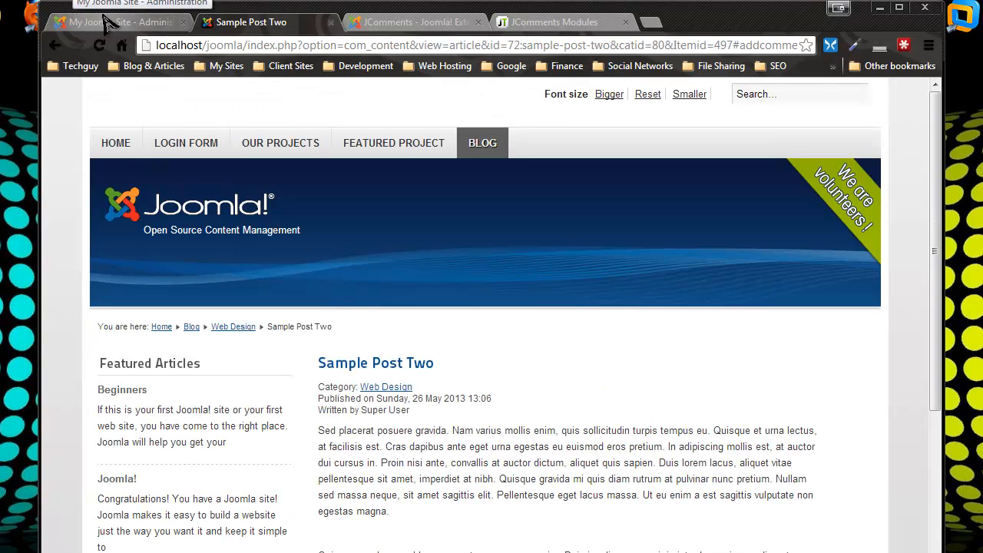
pyautogui.click(110, 23)
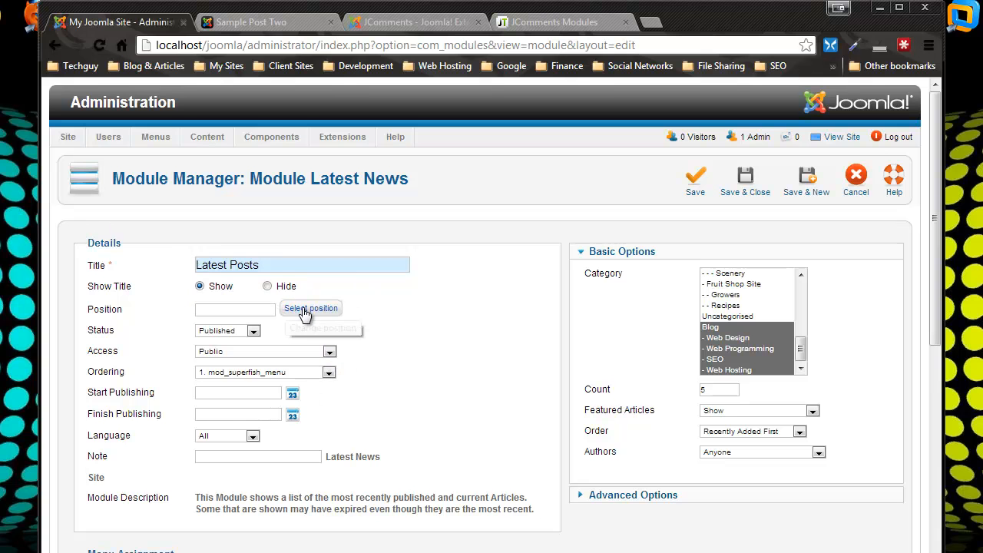
# Choose position-7 from the second page of the module positions list
pyautogui.click(326, 310)
pyautogui.scroll(-2, 802, 269)
pyautogui.scroll(-2, 802, 269)
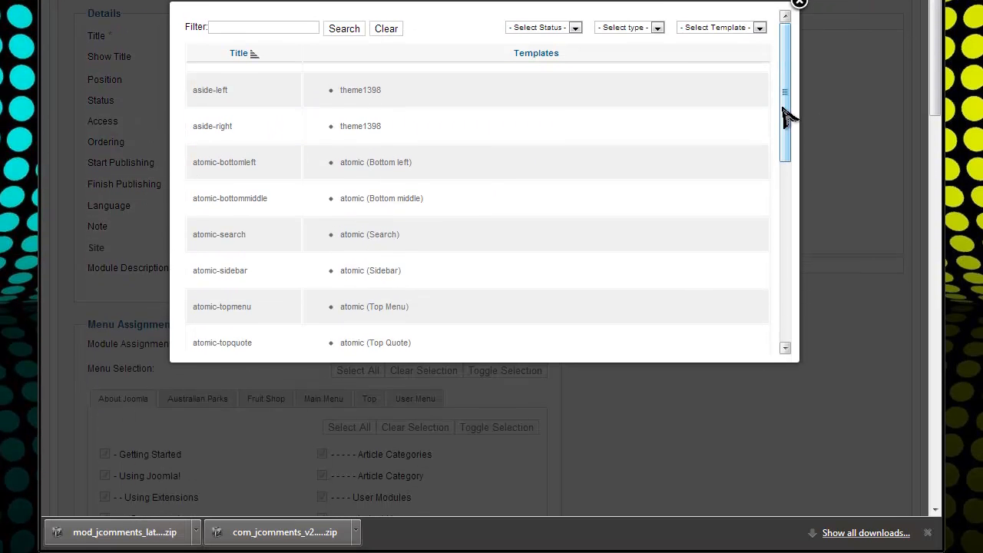
pyautogui.scroll(-4, 768, 192)
pyautogui.scroll(-3, 768, 253)
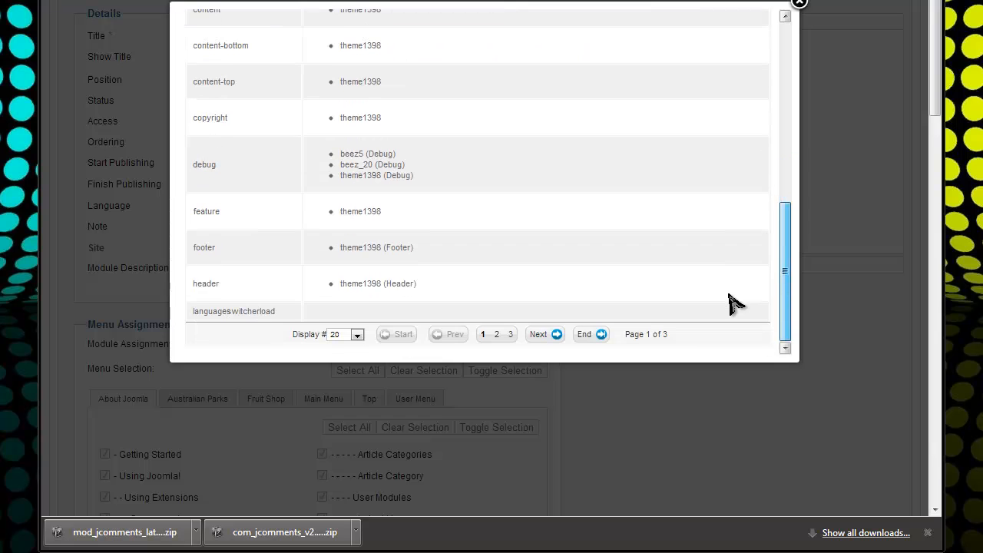
pyautogui.click(542, 336)
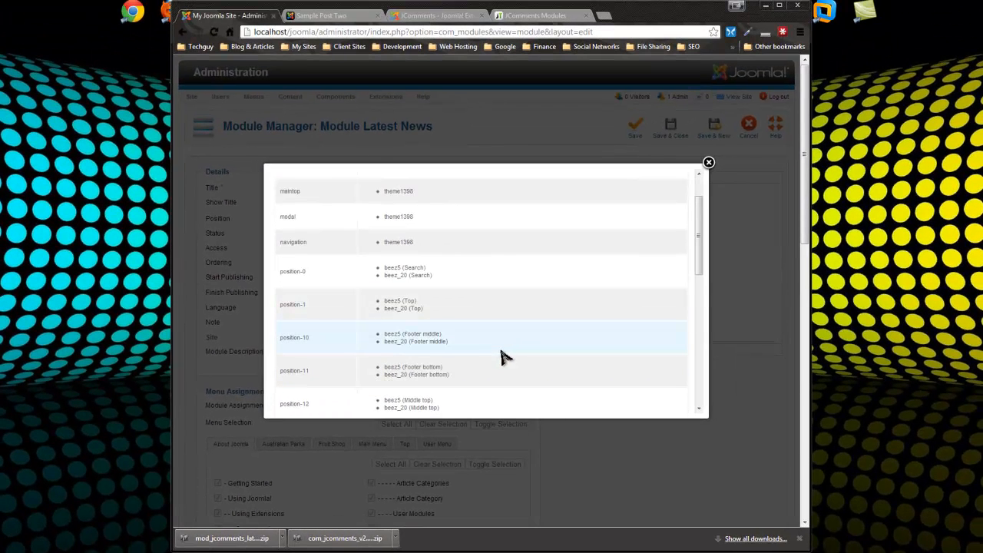
pyautogui.scroll(-5, 503, 357)
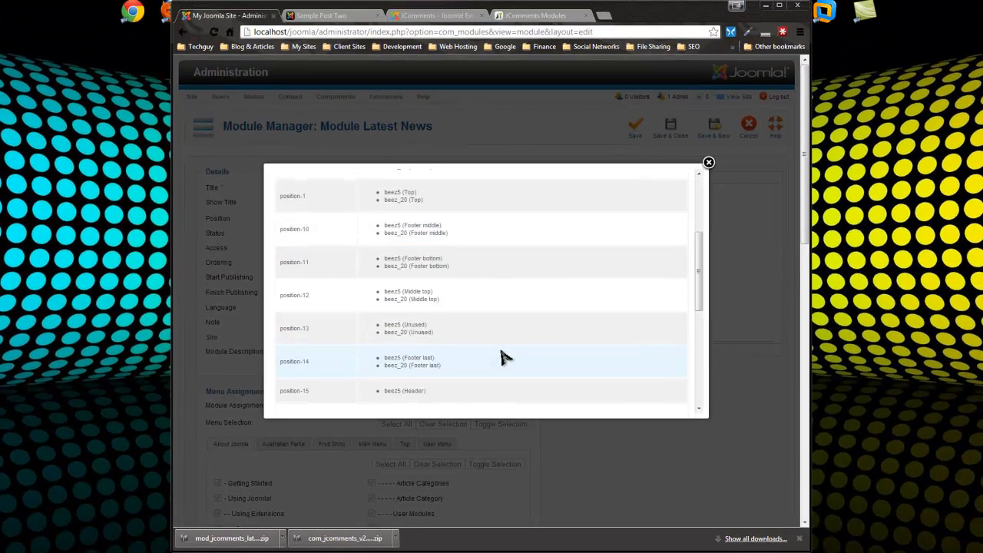
pyautogui.scroll(-2, 504, 358)
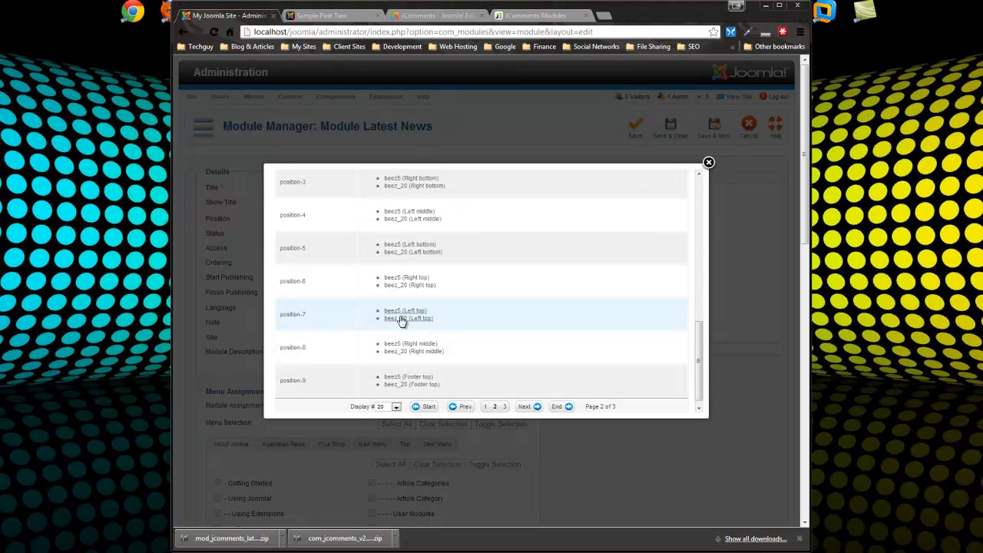
pyautogui.click(292, 316)
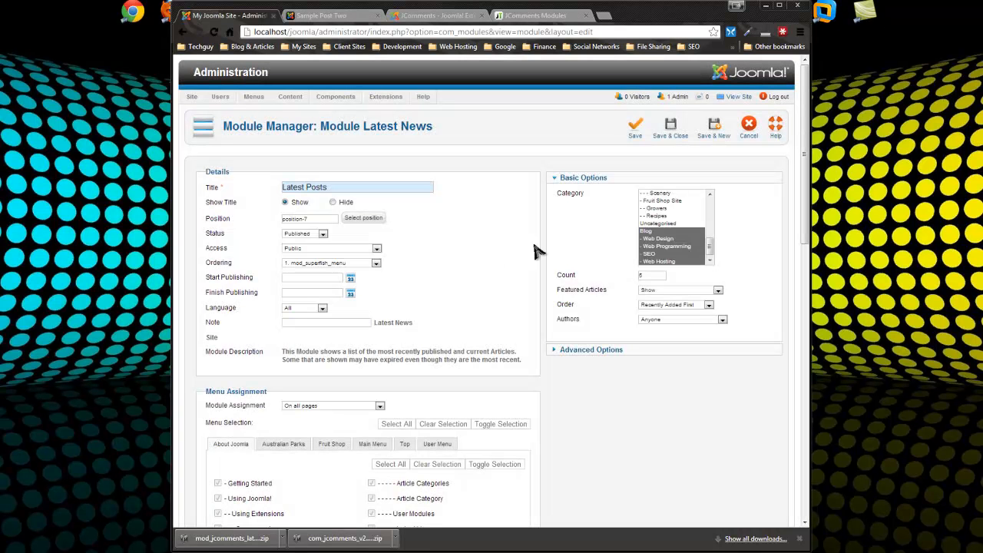
# Save the module and view the Latest Posts list on the site's home page
pyautogui.click(635, 130)
pyautogui.click(321, 15)
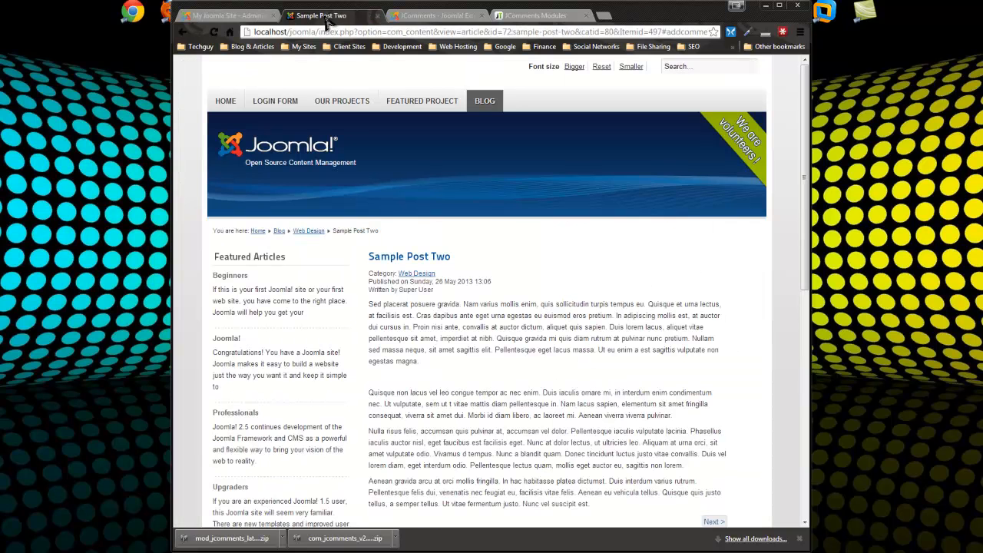
pyautogui.click(230, 105)
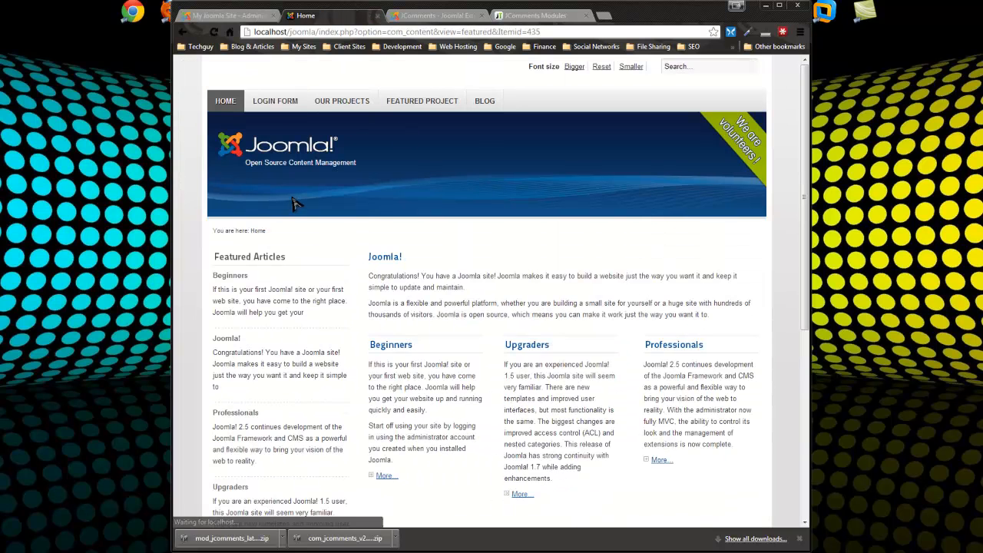
pyautogui.scroll(-5, 288, 212)
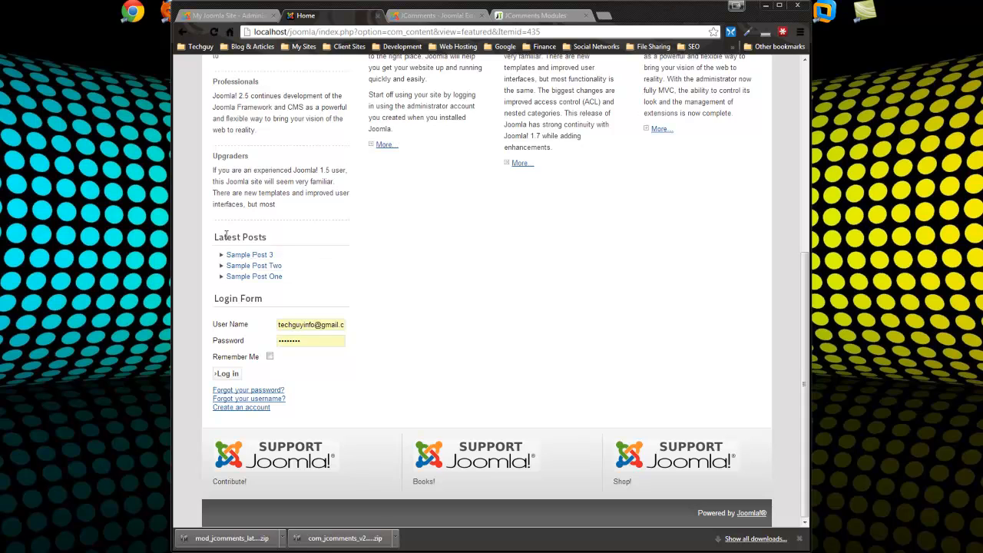
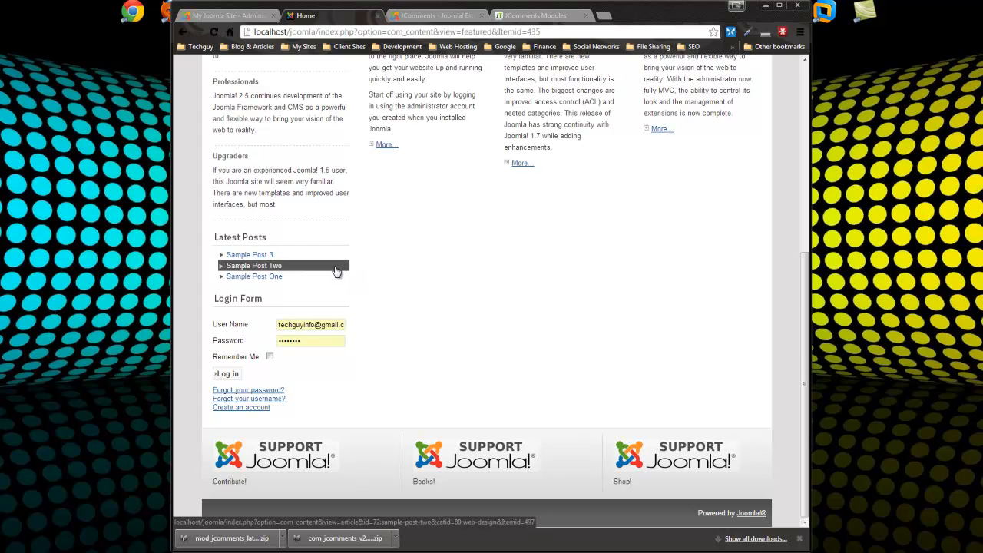
# View the site's Blog page and its Latest Posts module listing three sample posts, then return to administration
pyautogui.scroll(5, 336, 271)
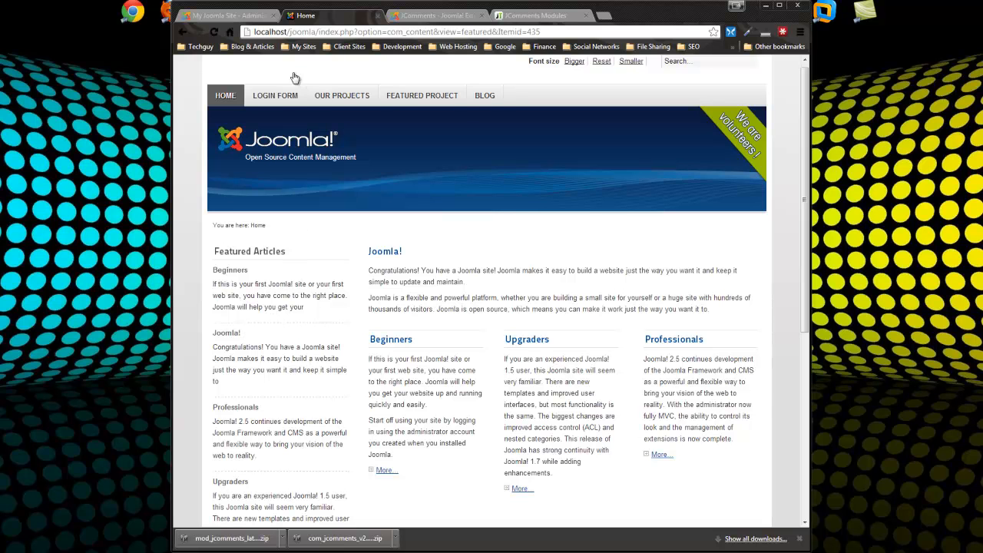
pyautogui.click(485, 95)
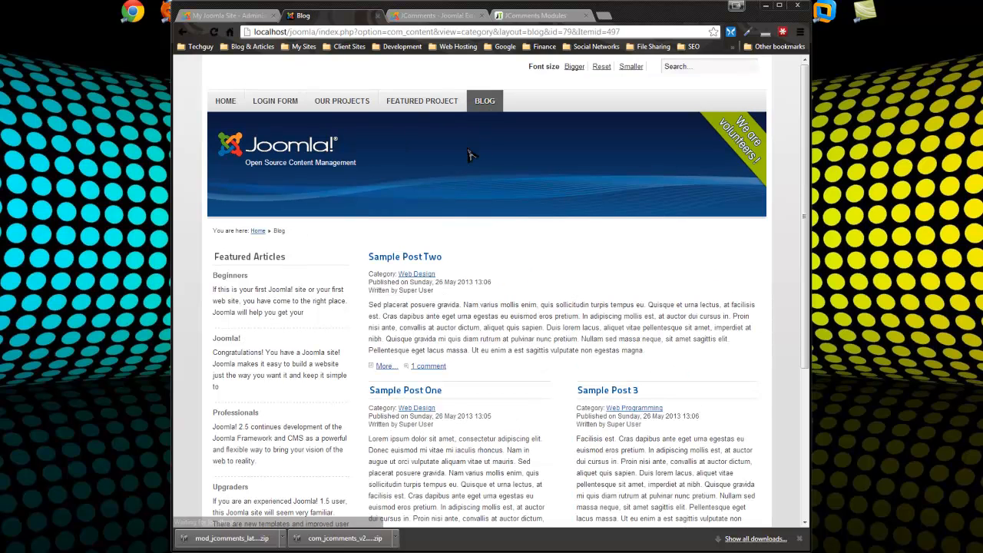
pyautogui.scroll(-2, 595, 244)
pyautogui.scroll(-1, 595, 244)
pyautogui.scroll(3, 595, 245)
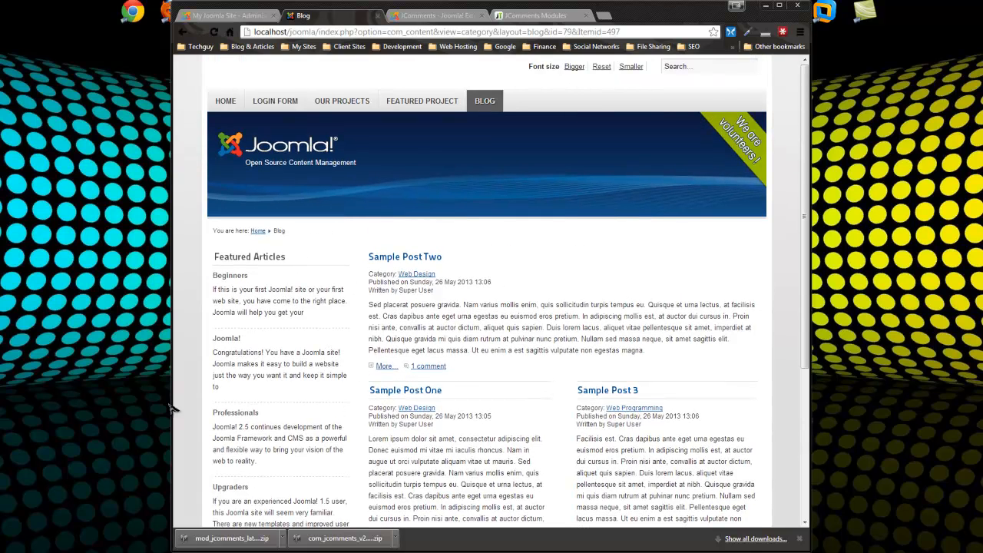
pyautogui.scroll(-3, 274, 348)
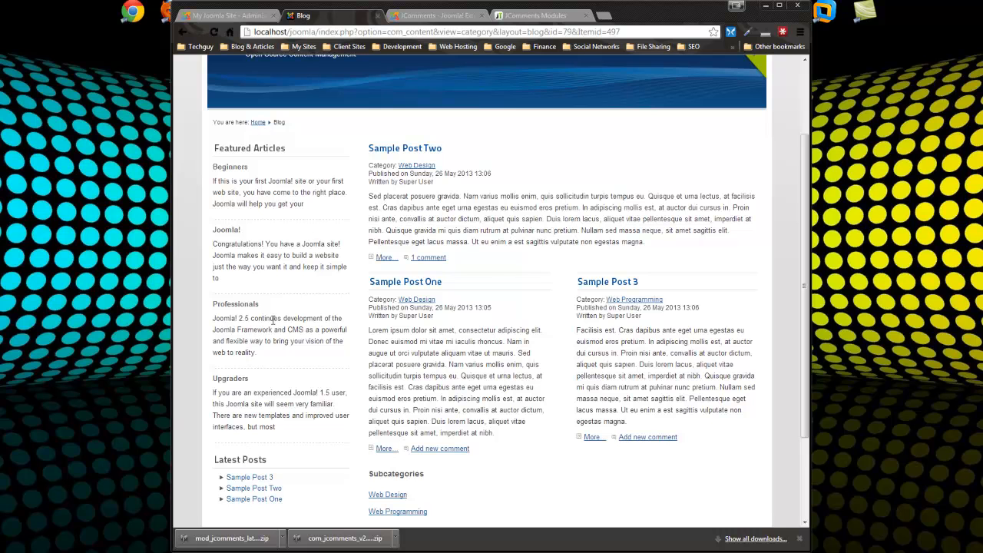
pyautogui.click(230, 15)
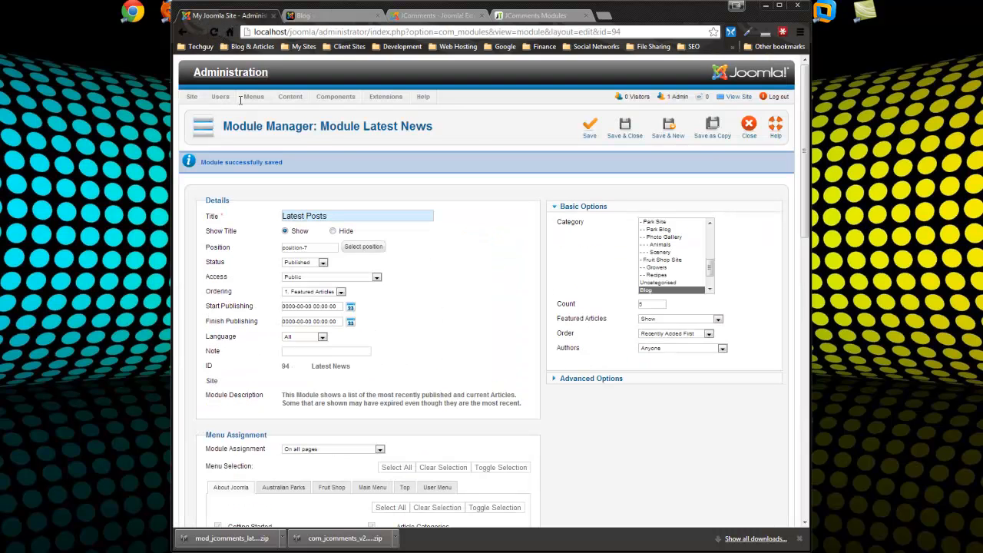
# Fill in a new menu with title 'Category Menu', menu type category-menu and a matching description
pyautogui.click(749, 127)
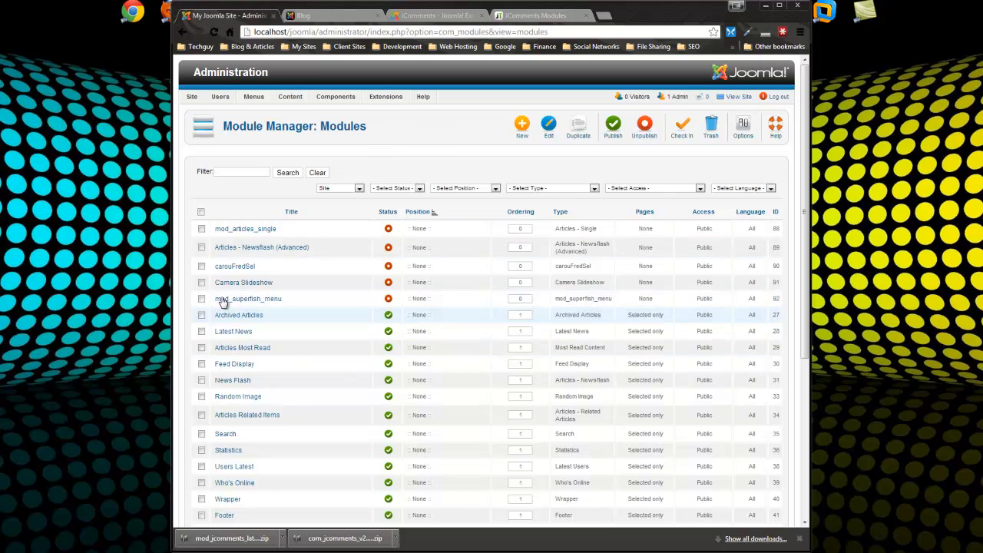
pyautogui.moveTo(250, 102)
pyautogui.moveTo(281, 111)
pyautogui.click(338, 112)
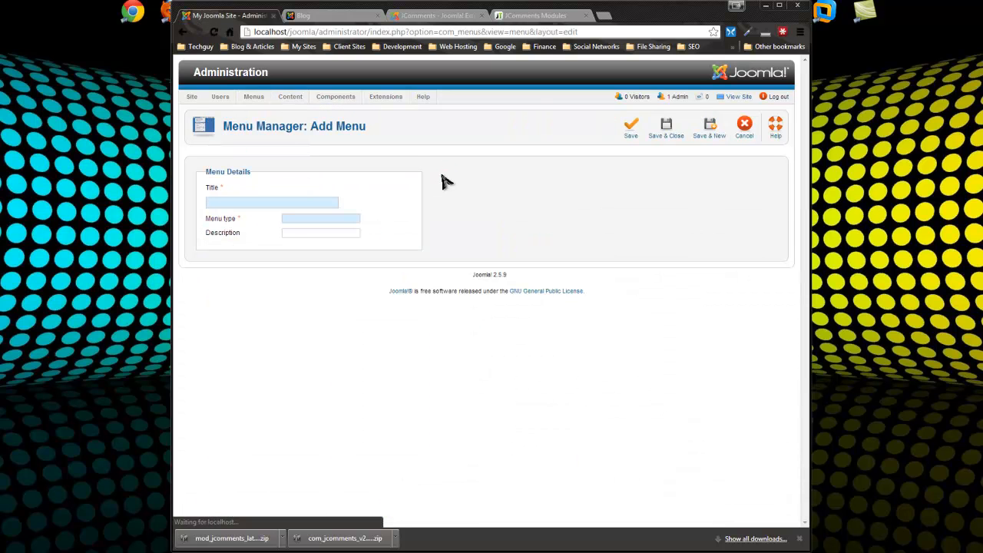
pyautogui.click(271, 203)
pyautogui.write('Category Men')
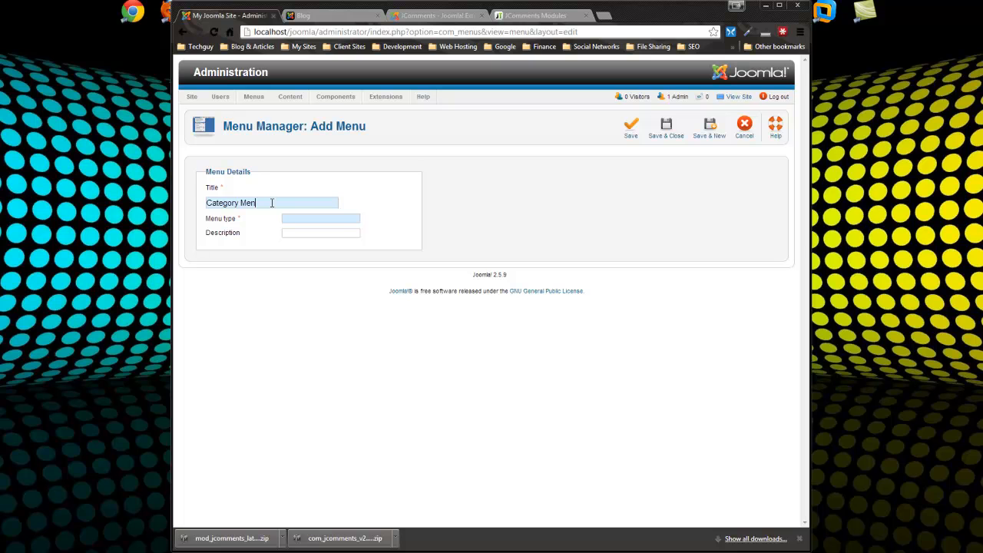
pyautogui.write('u')
pyautogui.moveTo(261, 203); pyautogui.dragTo(205, 218)
pyautogui.hotkey('ctrl', 'c')
pyautogui.press('Tab')
pyautogui.hotkey('ctrl', 'v')
# Save the Category Menu and check it appears in the Menu Manager list with 0 items
pyautogui.click(666, 128)
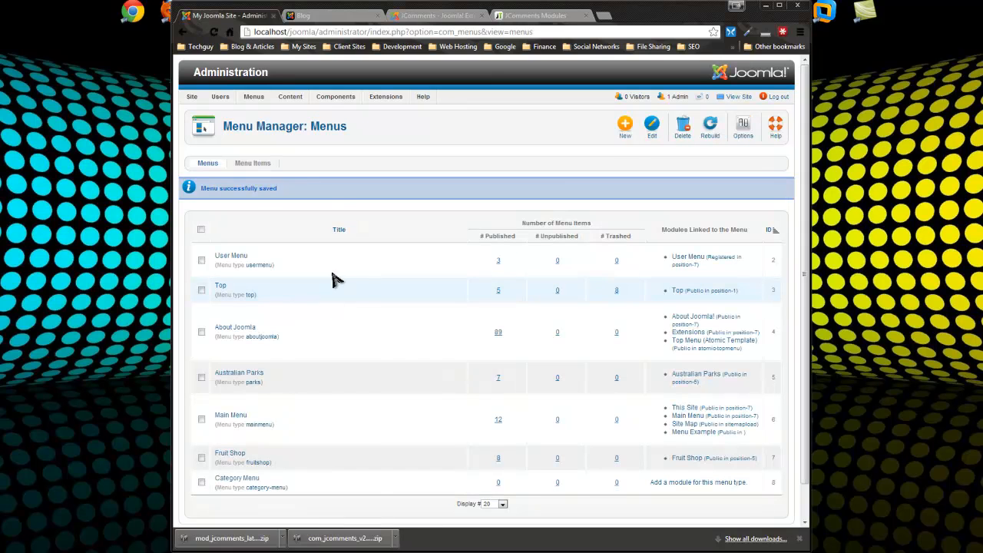
pyautogui.scroll(-1, 336, 289)
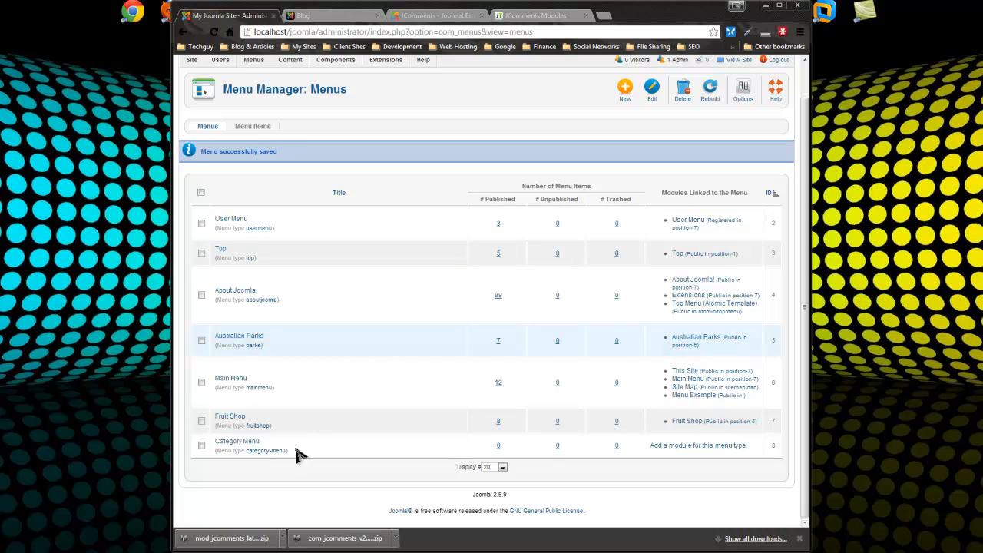
pyautogui.scroll(1, 261, 177)
pyautogui.moveTo(256, 100)
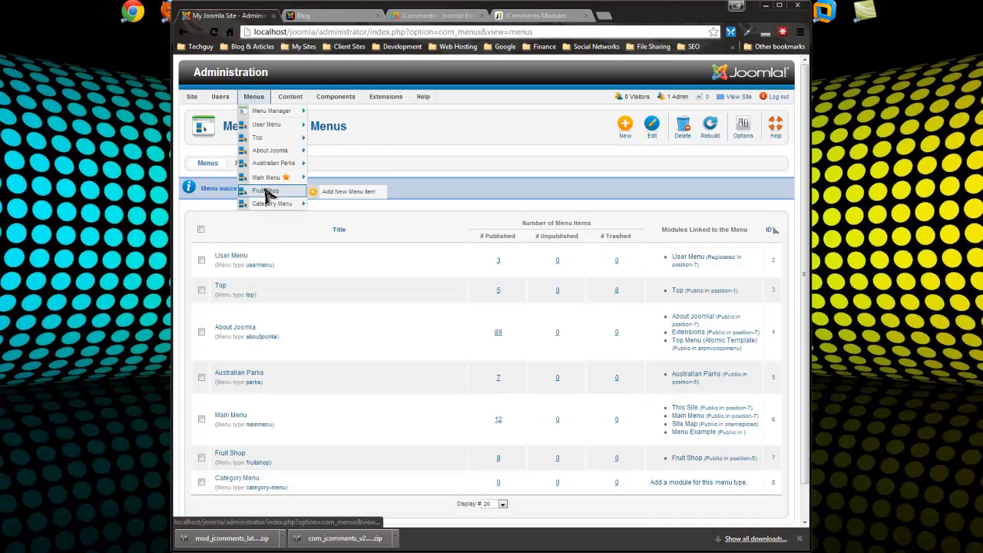
# Add a Category Blog item 'Web Design' to the Category Menu, linked to the Web Design category
pyautogui.moveTo(275, 141)
pyautogui.moveTo(274, 205)
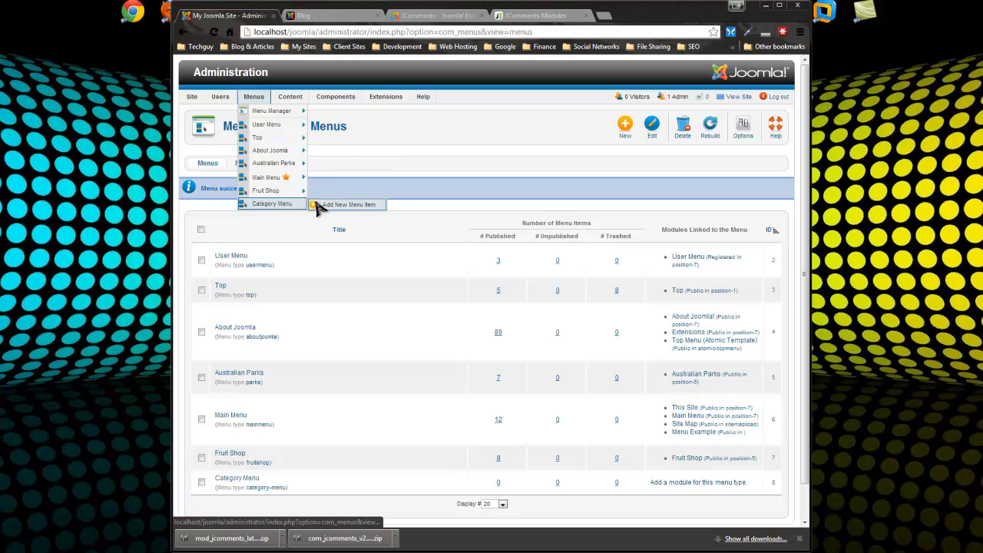
pyautogui.click(353, 204)
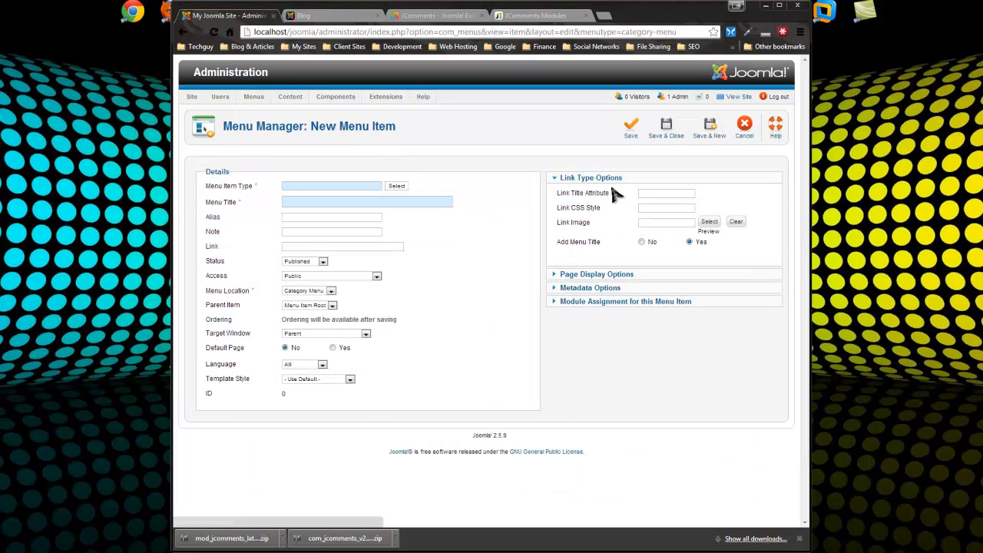
pyautogui.click(398, 187)
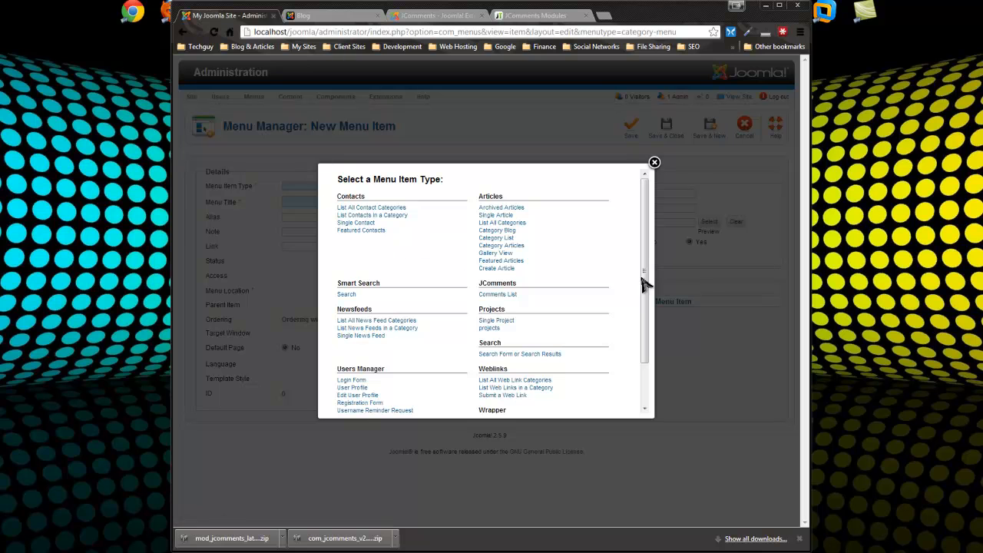
pyautogui.click(508, 232)
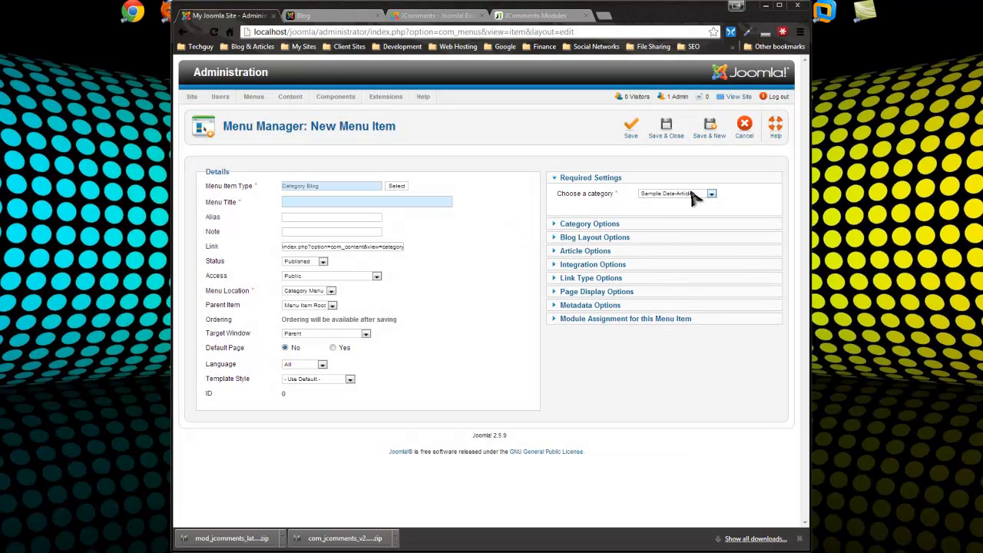
pyautogui.click(691, 196)
pyautogui.scroll(-5, 668, 292)
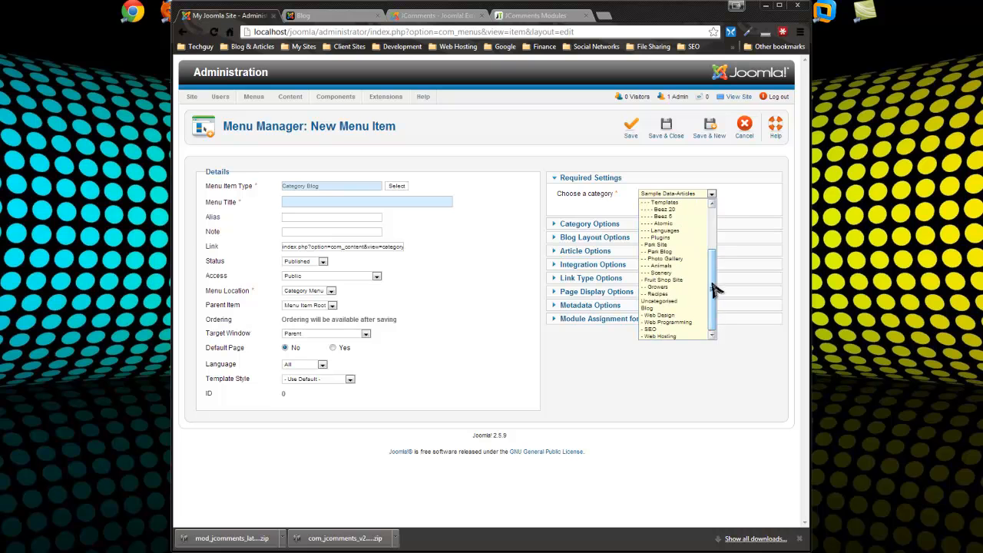
pyautogui.click(674, 317)
pyautogui.click(320, 202)
pyautogui.write('WebD')
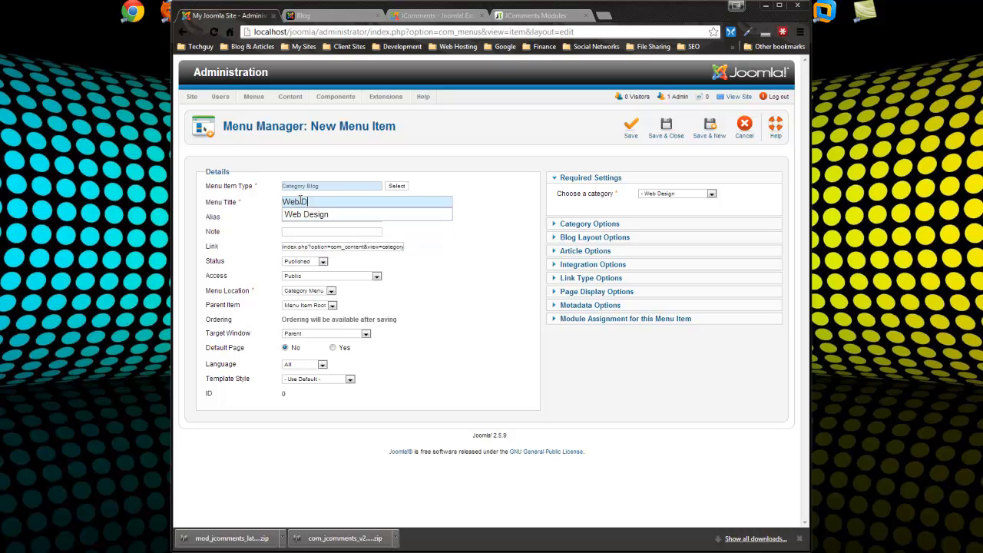
pyautogui.click(507, 280)
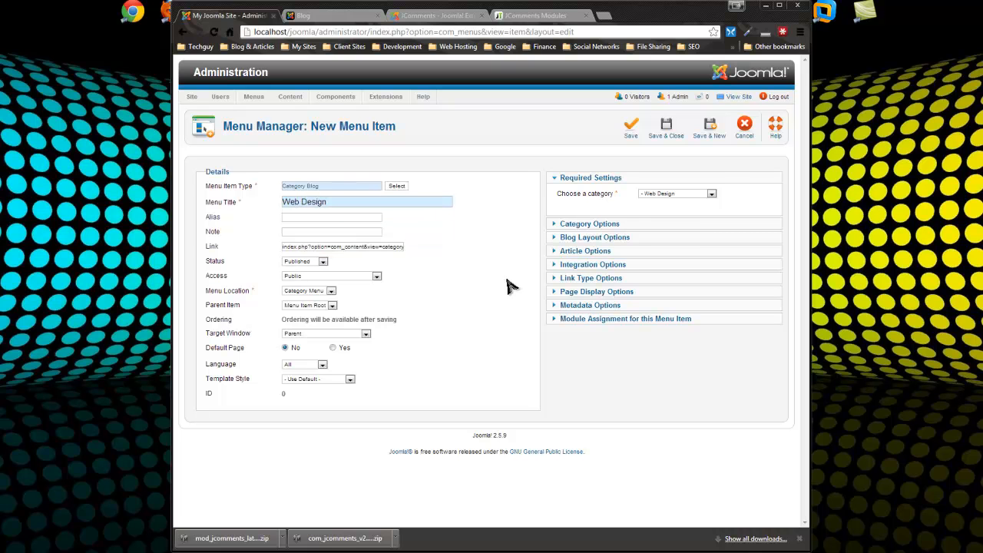
pyautogui.click(710, 129)
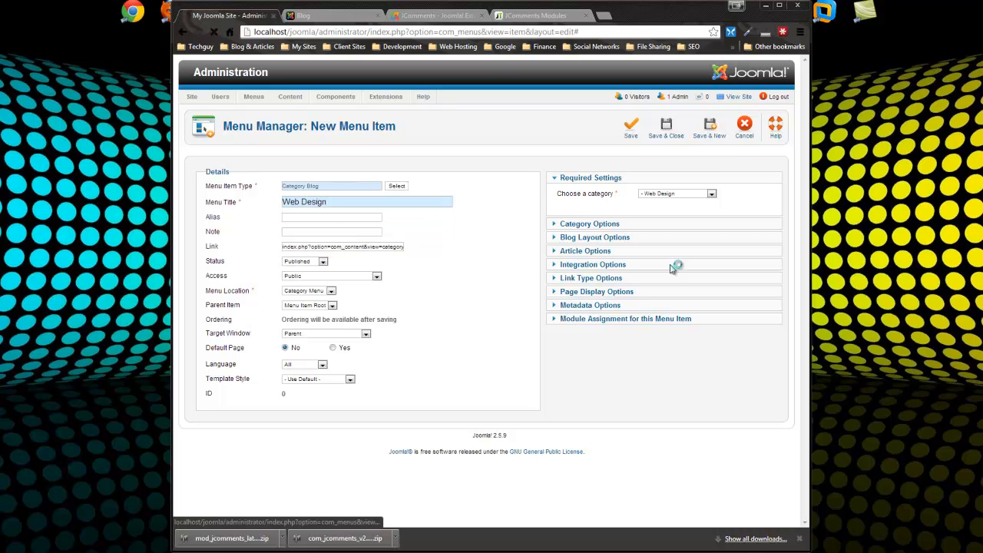
# Add a Category Blog item 'Web Programming' linked to the Web Programming category
pyautogui.click(397, 216)
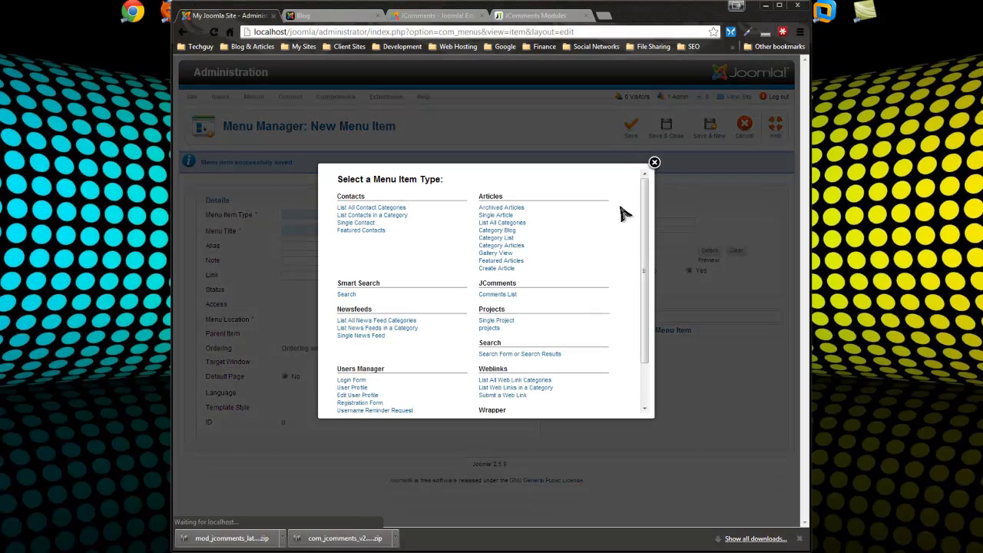
pyautogui.moveTo(642, 216)
pyautogui.mouseDown()
pyautogui.moveTo(642, 230)
pyautogui.moveTo(644, 222)
pyautogui.mouseUp()
pyautogui.click(496, 225)
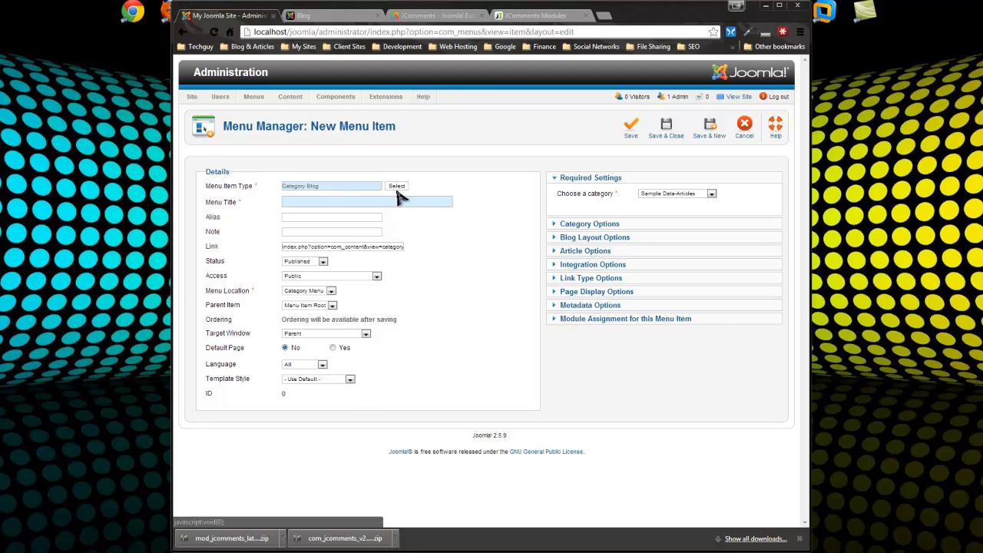
pyautogui.click(653, 194)
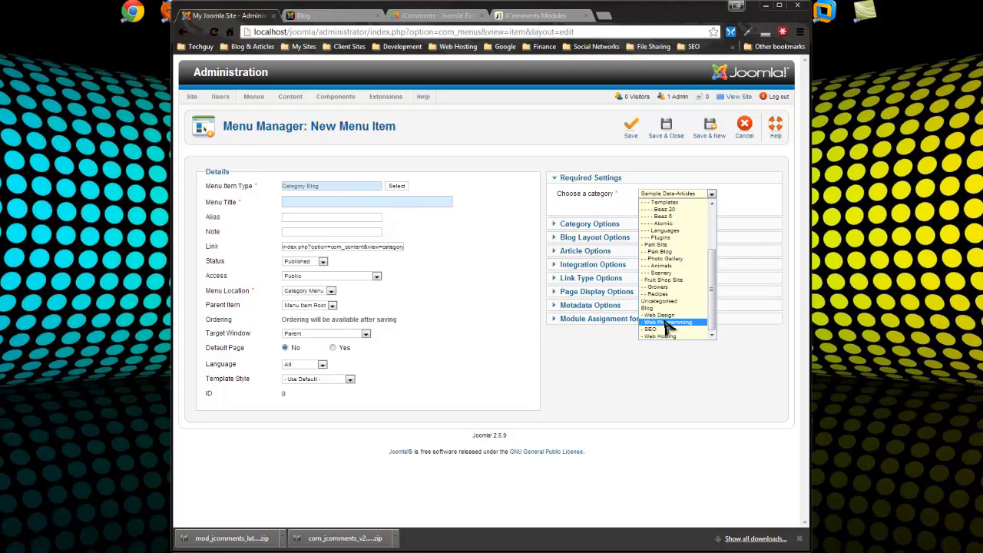
pyautogui.click(667, 322)
pyautogui.write('Web Programmin')
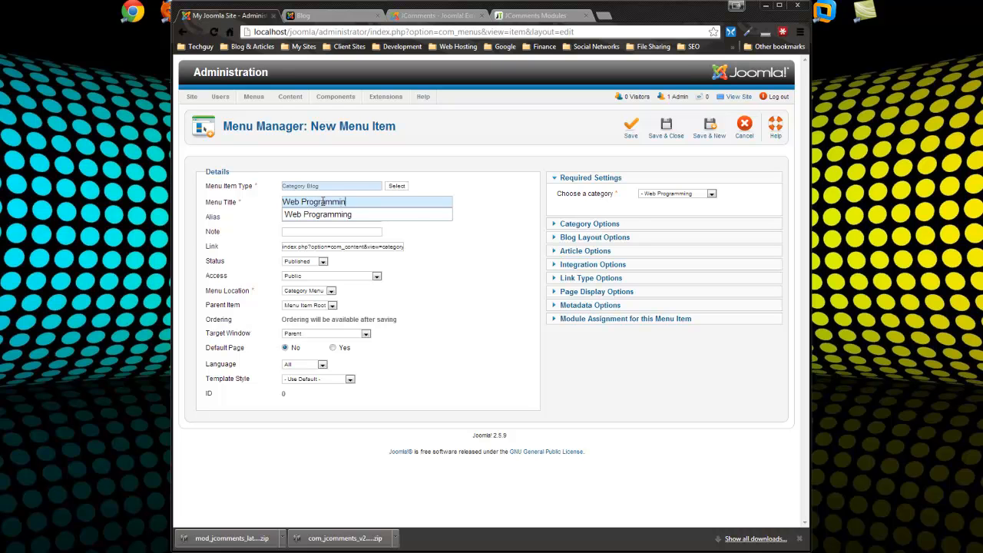
pyautogui.write('g')
pyautogui.click(713, 135)
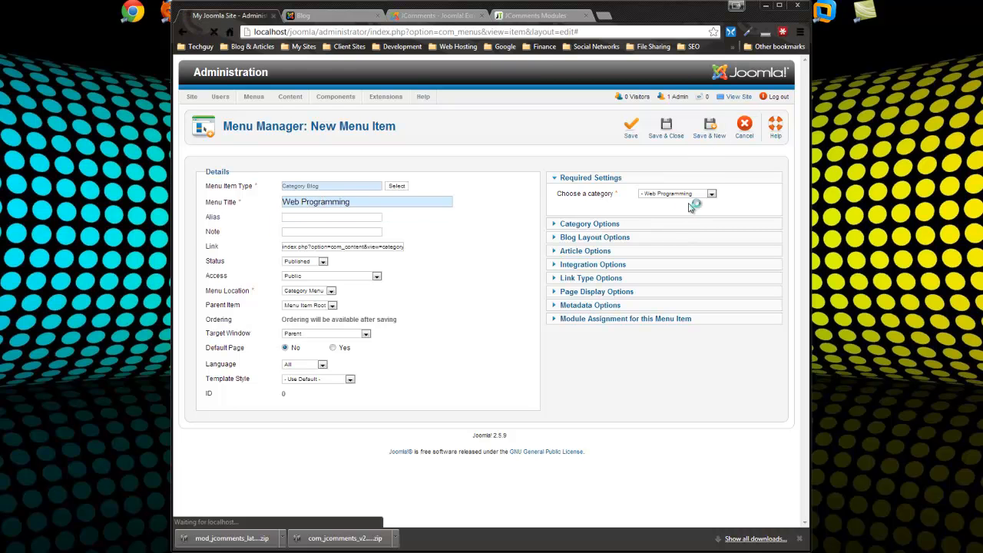
# Add a Category Blog item 'SEO' linked to the SEO category
pyautogui.click(393, 217)
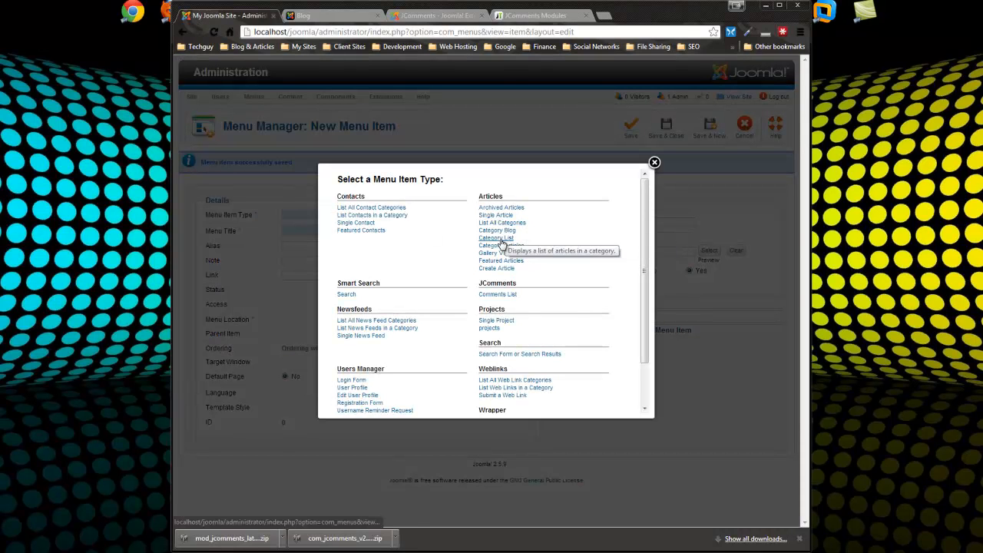
pyautogui.click(505, 231)
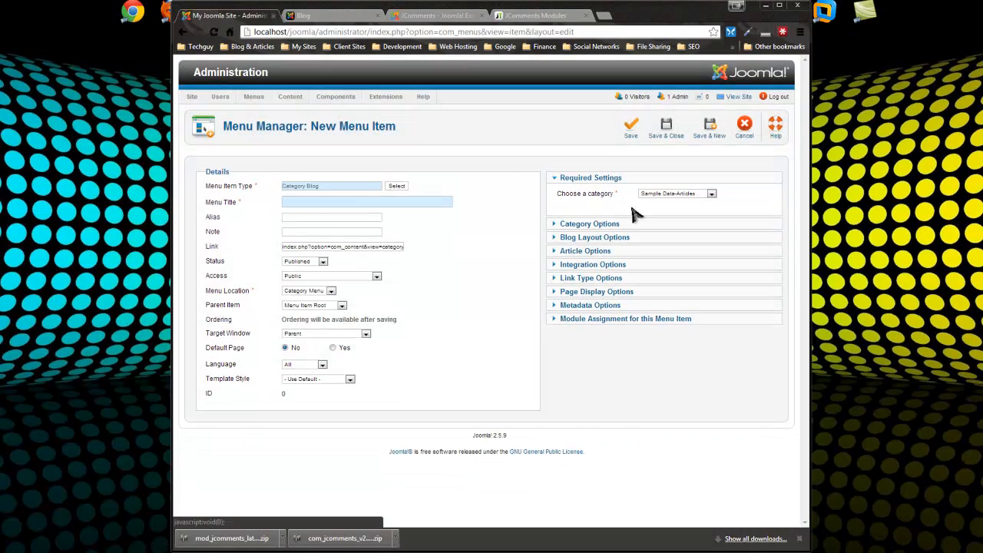
pyautogui.click(711, 195)
pyautogui.moveTo(713, 211); pyautogui.dragTo(697, 280)
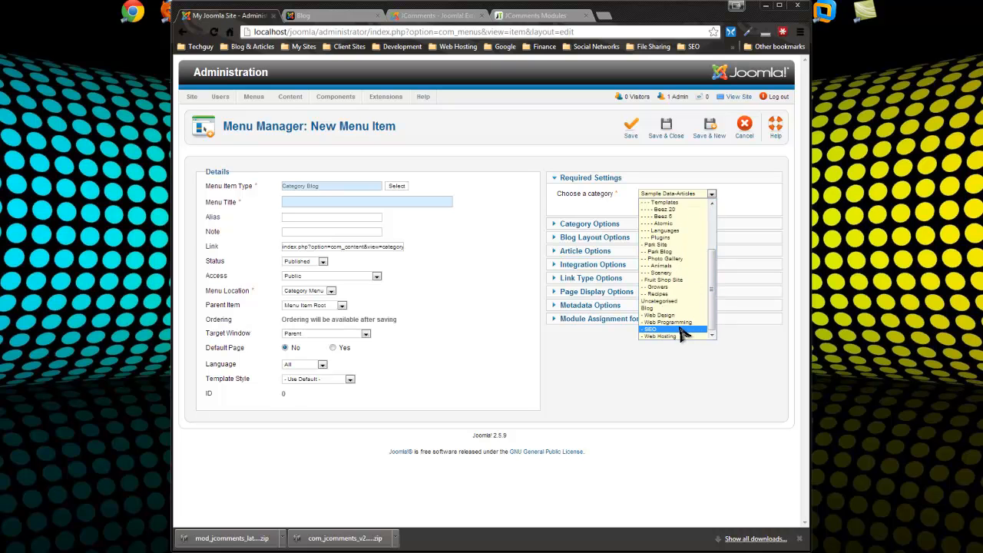
pyautogui.click(672, 329)
pyautogui.write('SEO')
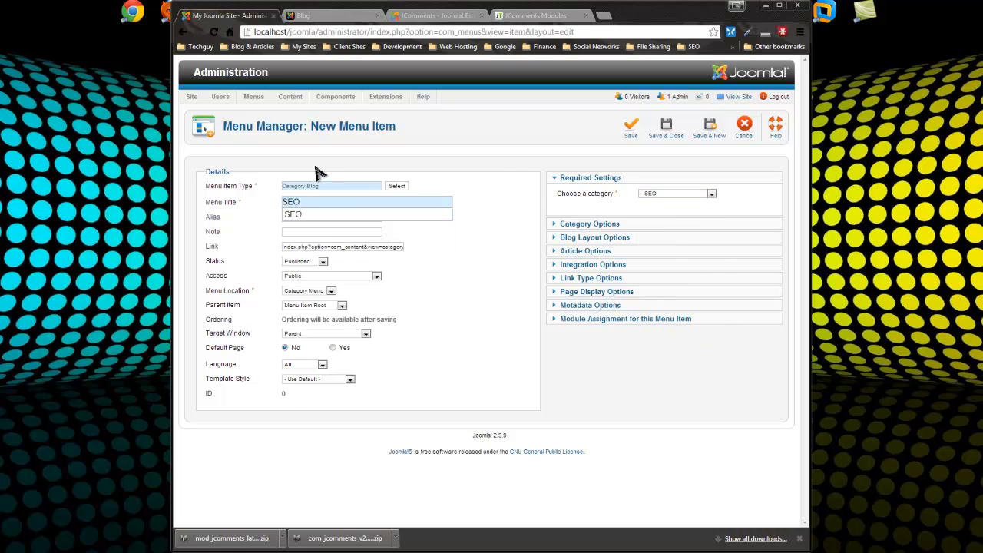
pyautogui.click(710, 132)
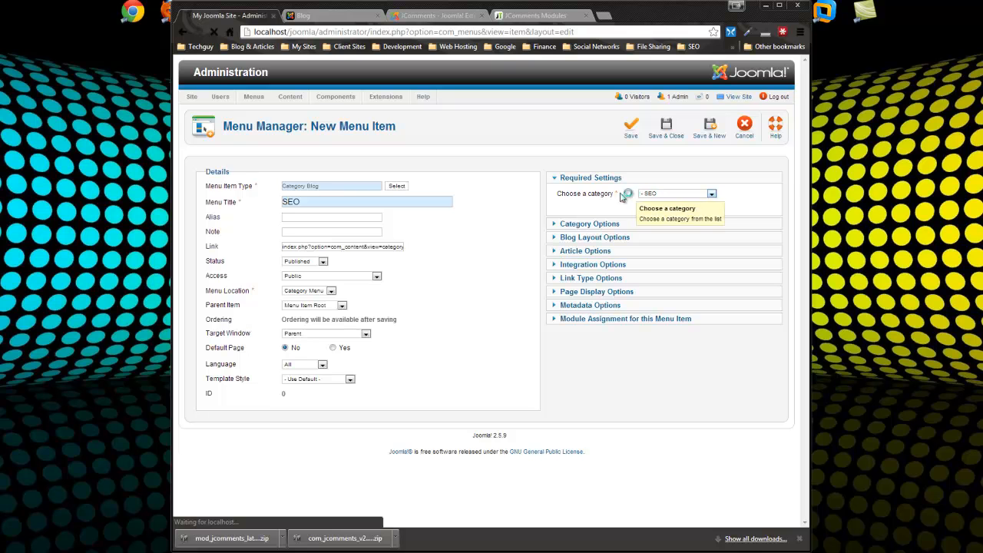
# Add a Category Blog item 'Web Hosting' linked to the Web Hosting category, then save and close
pyautogui.click(399, 214)
pyautogui.click(509, 231)
pyautogui.click(681, 195)
pyautogui.moveTo(711, 222); pyautogui.dragTo(686, 325)
pyautogui.click(674, 333)
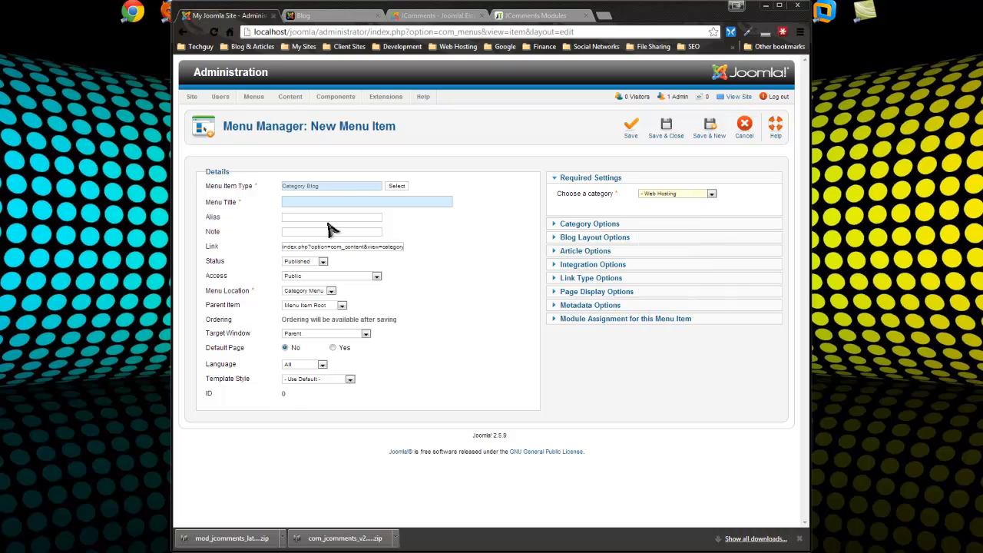
pyautogui.write('Web Ho')
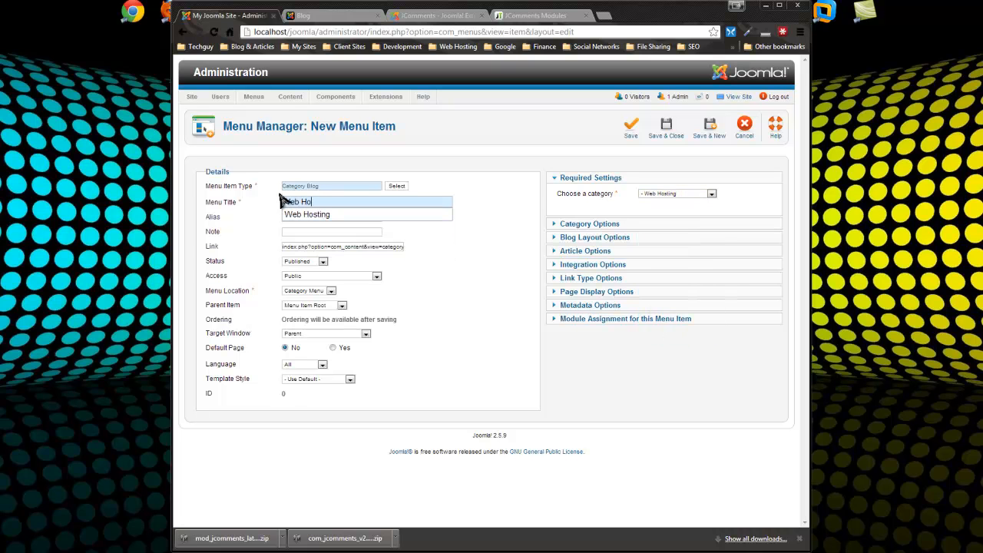
pyautogui.write('sting')
pyautogui.click(665, 127)
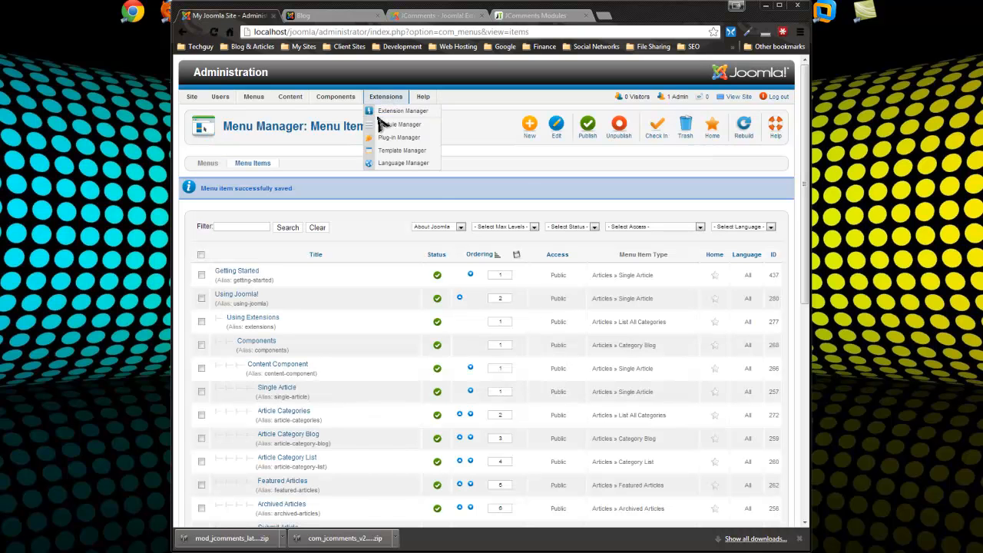
# Create a new Menu module titled 'Blog Categories' that displays the Category Menu in position-7
pyautogui.click(402, 149)
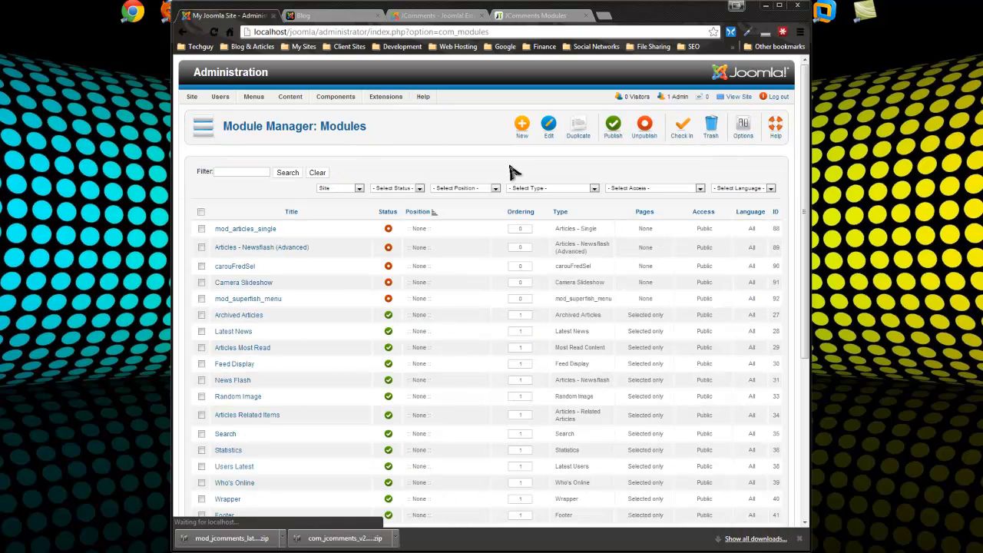
pyautogui.click(523, 130)
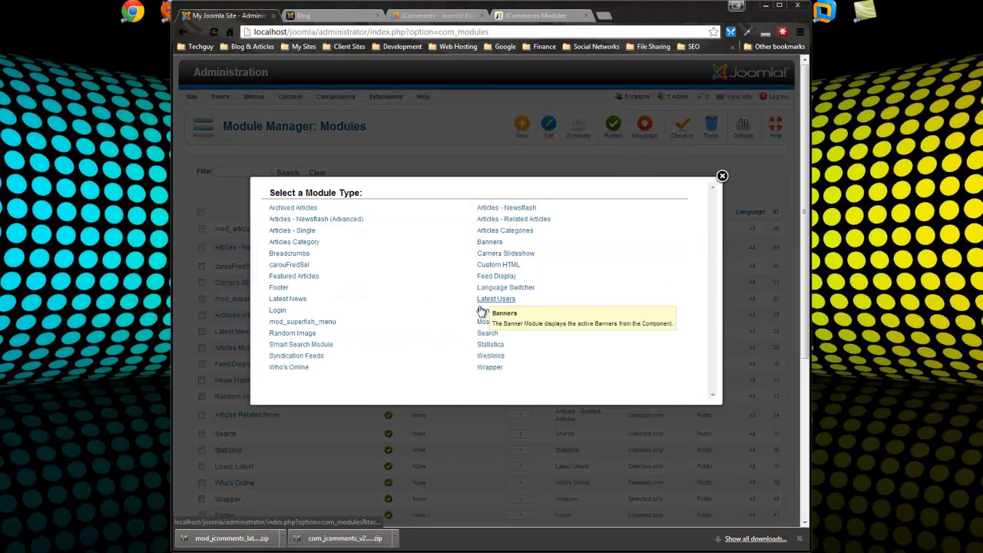
pyautogui.click(500, 367)
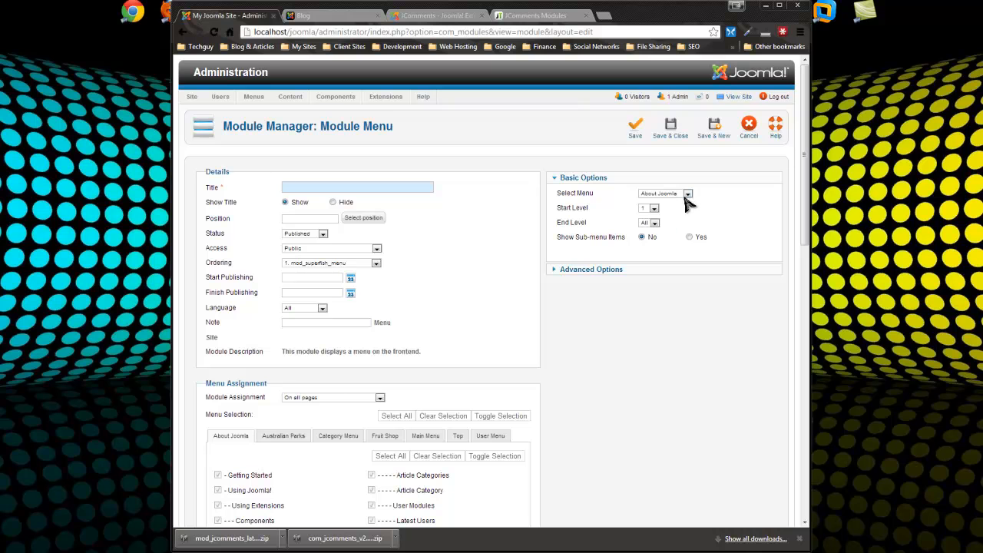
pyautogui.click(688, 194)
pyautogui.click(664, 218)
pyautogui.write('Bl')
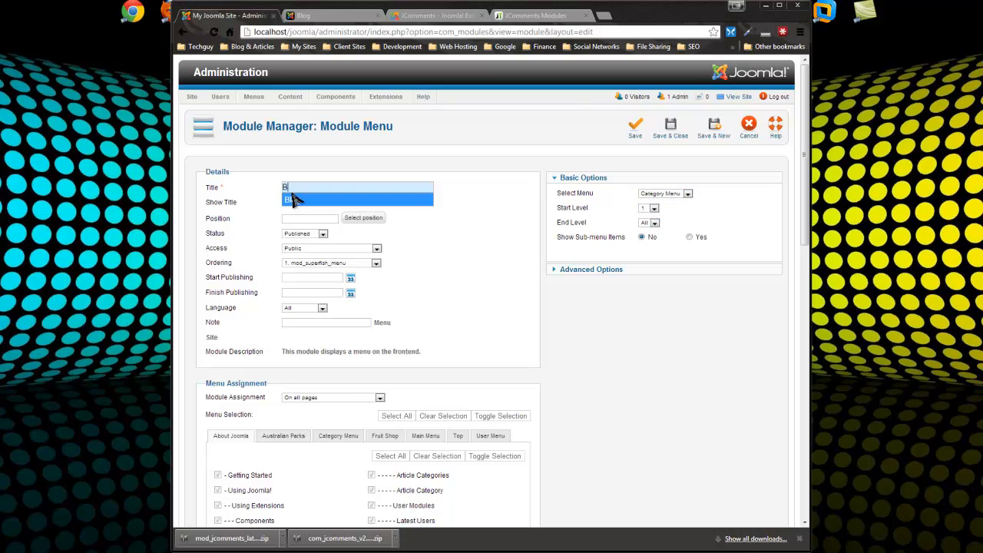
pyautogui.write('og Categories')
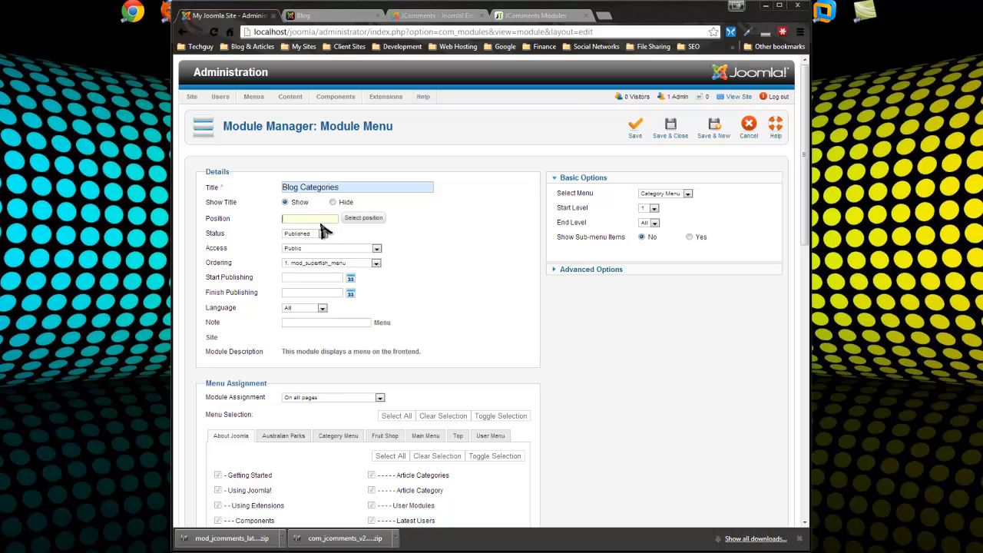
pyautogui.write('position-7')
pyautogui.scroll(-3, 325, 261)
# Assign the module only to the Blog page and the Web Design, Web Programming, SEO and Web Hosting pages, then save
pyautogui.click(355, 185)
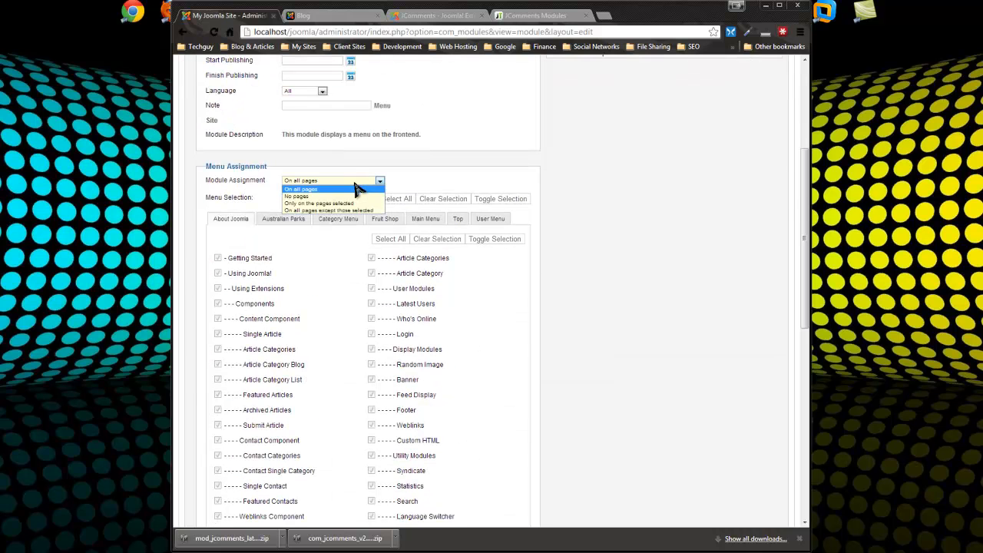
pyautogui.click(321, 203)
pyautogui.click(442, 199)
pyautogui.scroll(-6, 512, 358)
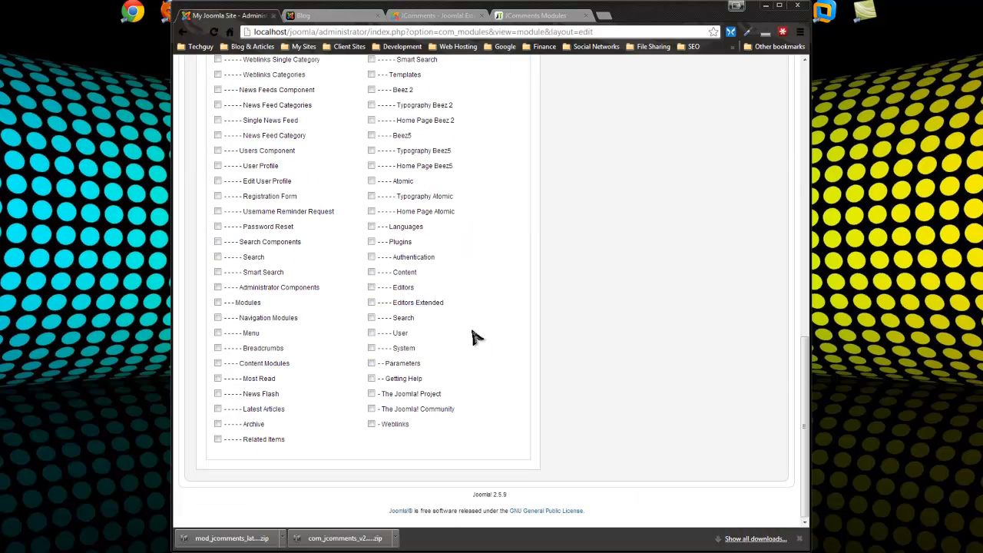
pyautogui.scroll(10, 476, 335)
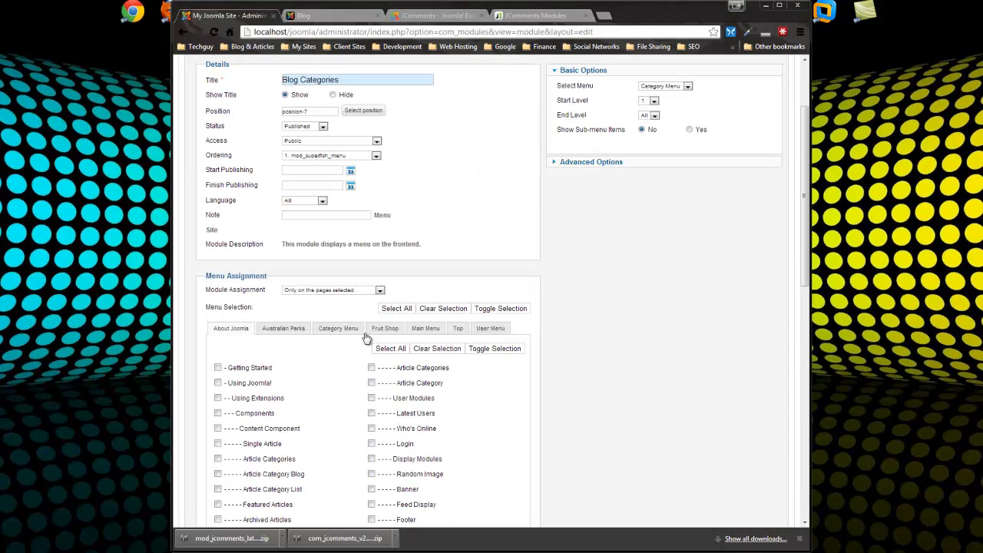
pyautogui.click(458, 329)
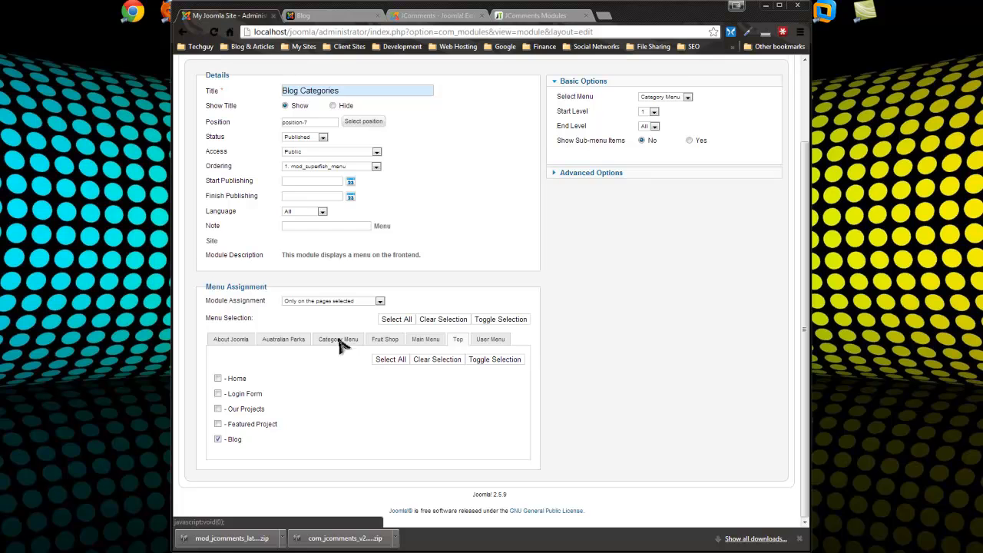
pyautogui.click(339, 343)
pyautogui.click(218, 394)
pyautogui.click(218, 408)
pyautogui.click(218, 424)
pyautogui.click(218, 439)
pyautogui.scroll(2, 601, 392)
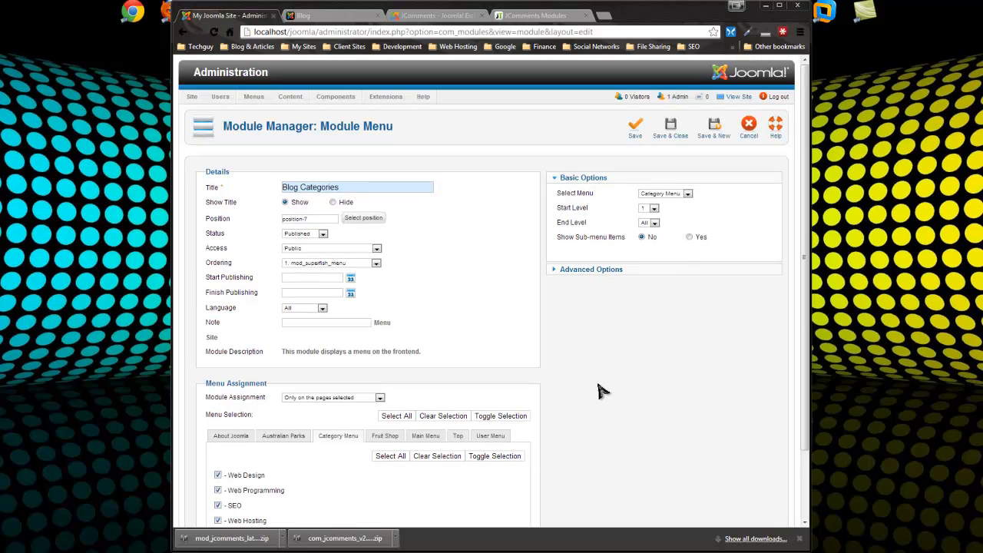
pyautogui.click(673, 130)
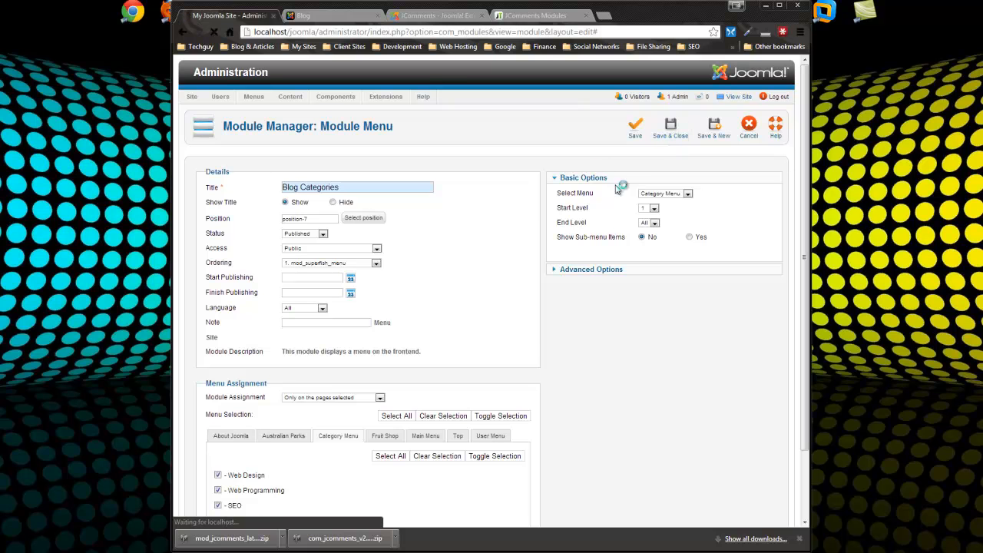
# Reload the site's Blog page to confirm the sidebar lists the four Blog Categories, noting the Featured Articles heading
pyautogui.click(335, 15)
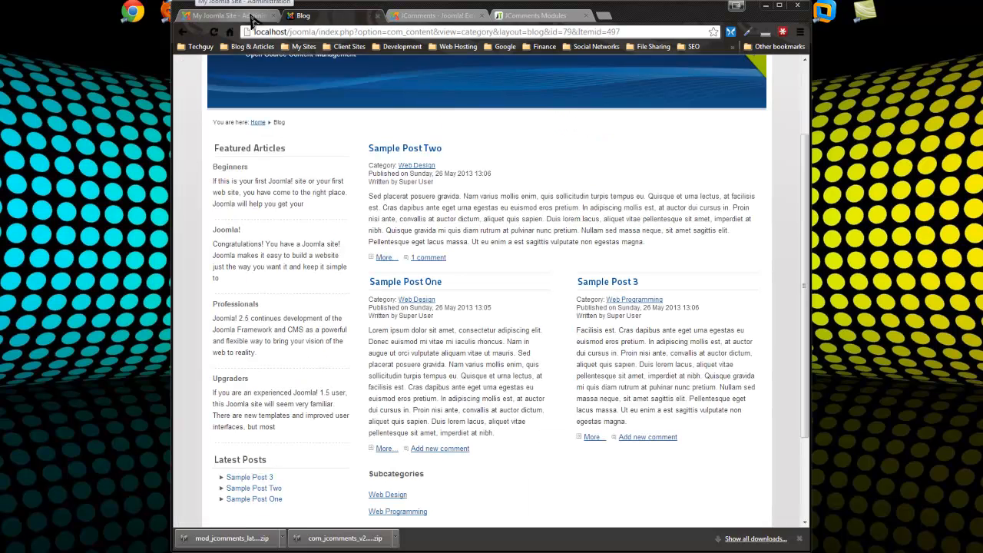
pyautogui.click(214, 31)
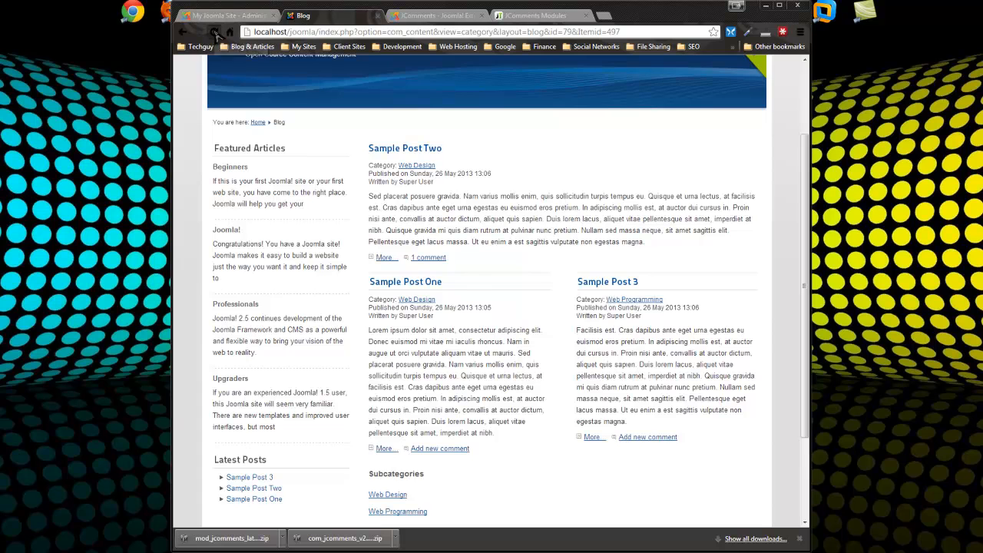
pyautogui.scroll(-2, 345, 158)
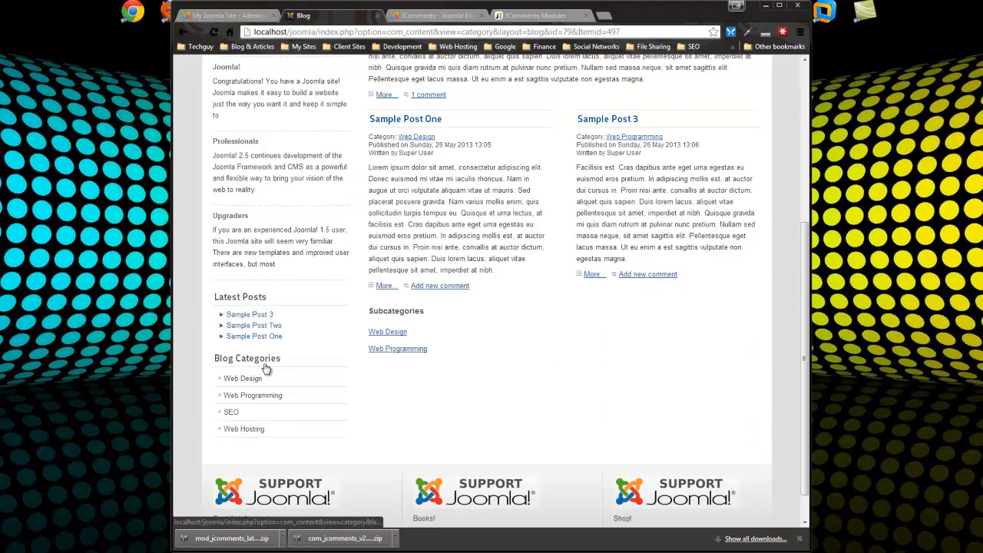
pyautogui.scroll(3, 278, 233)
pyautogui.moveTo(286, 203); pyautogui.dragTo(214, 202)
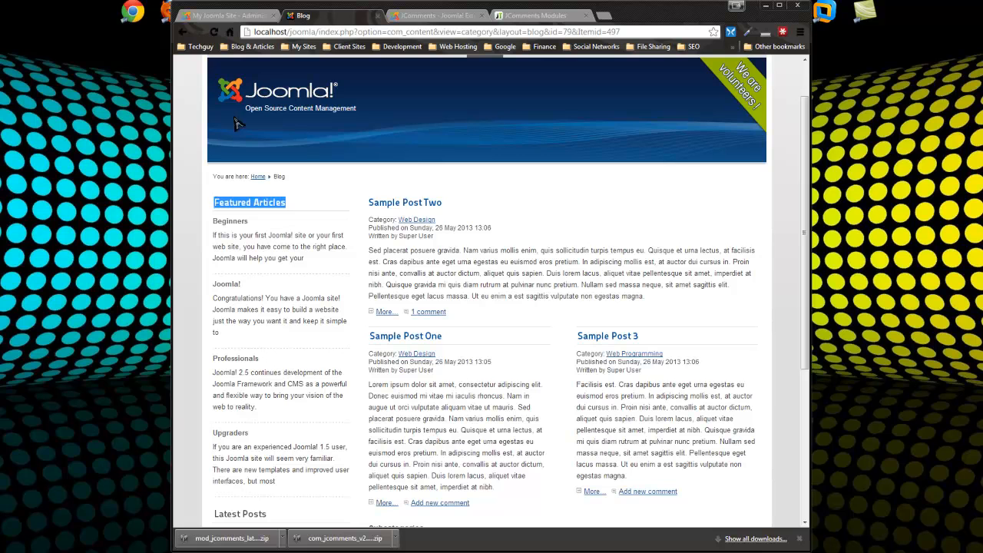
pyautogui.click(230, 15)
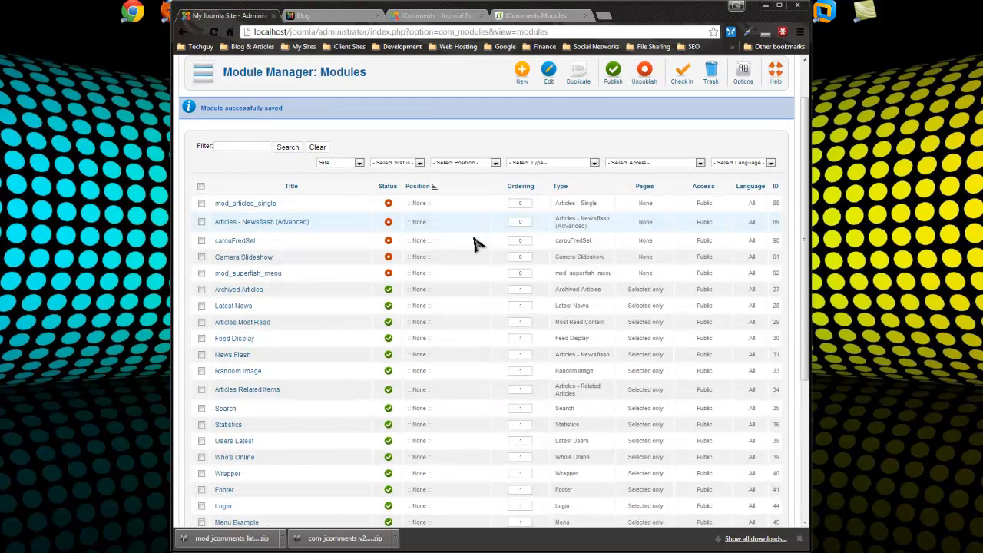
# Filter the module list by 'featured', unpublish the Featured Articles module, and clear the filter
pyautogui.scroll(-2, 376, 306)
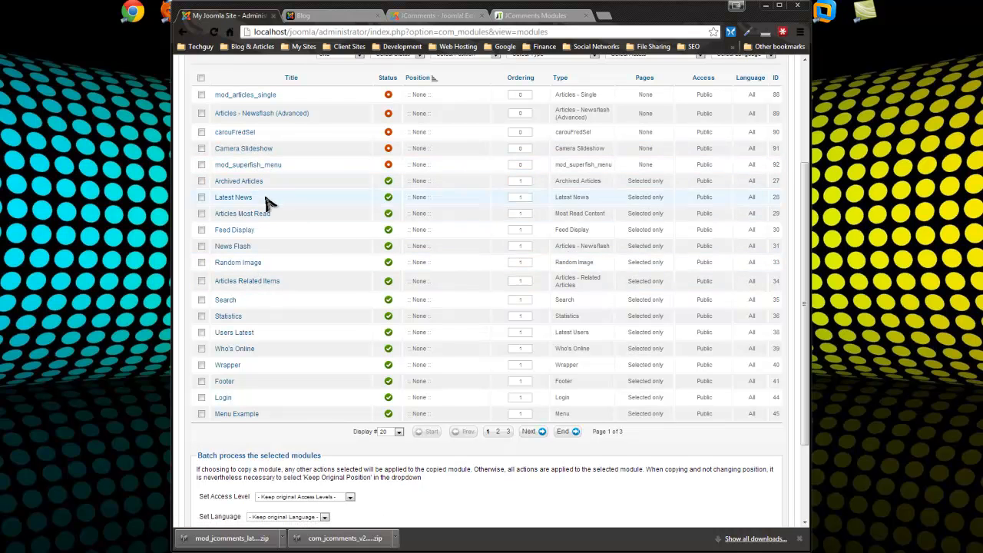
pyautogui.scroll(2, 230, 353)
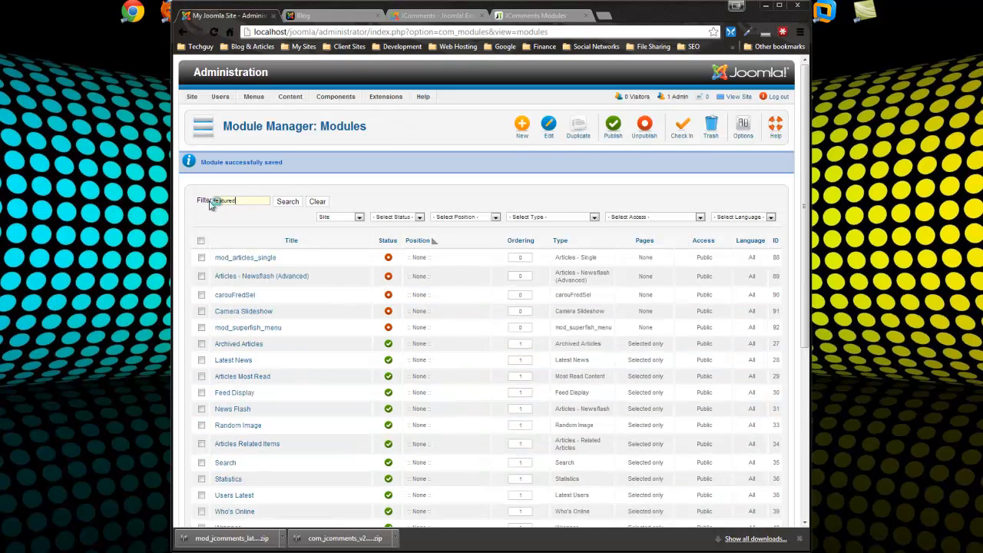
pyautogui.press('Return')
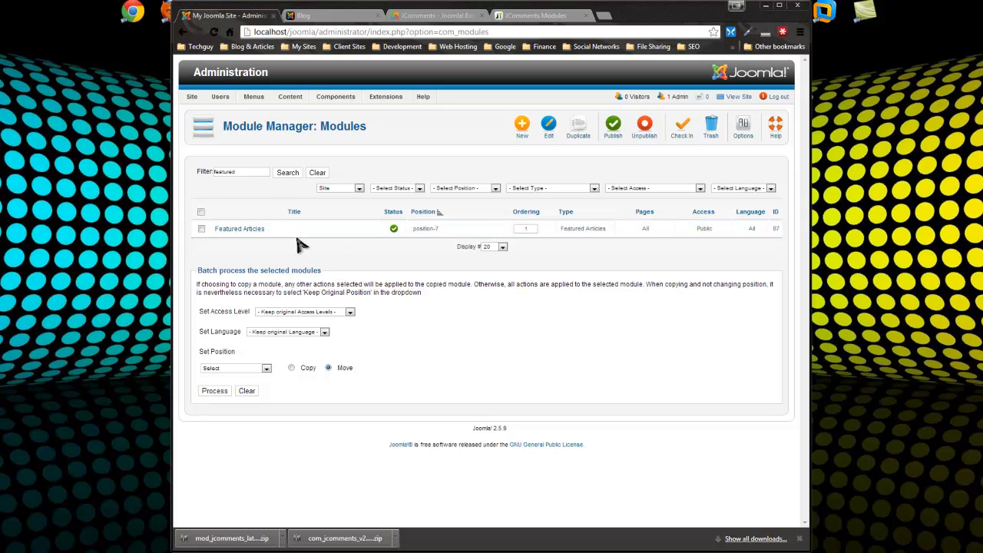
pyautogui.click(393, 228)
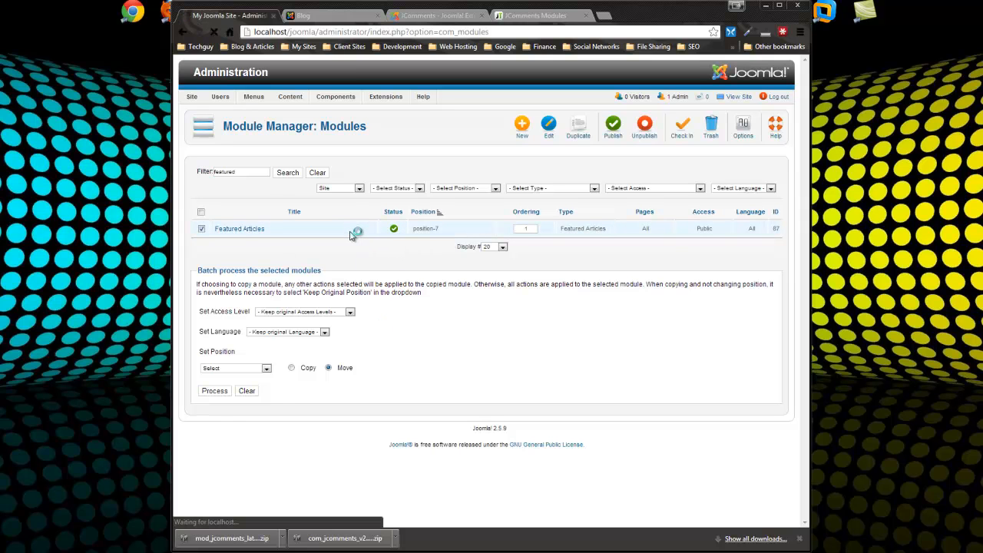
pyautogui.click(316, 203)
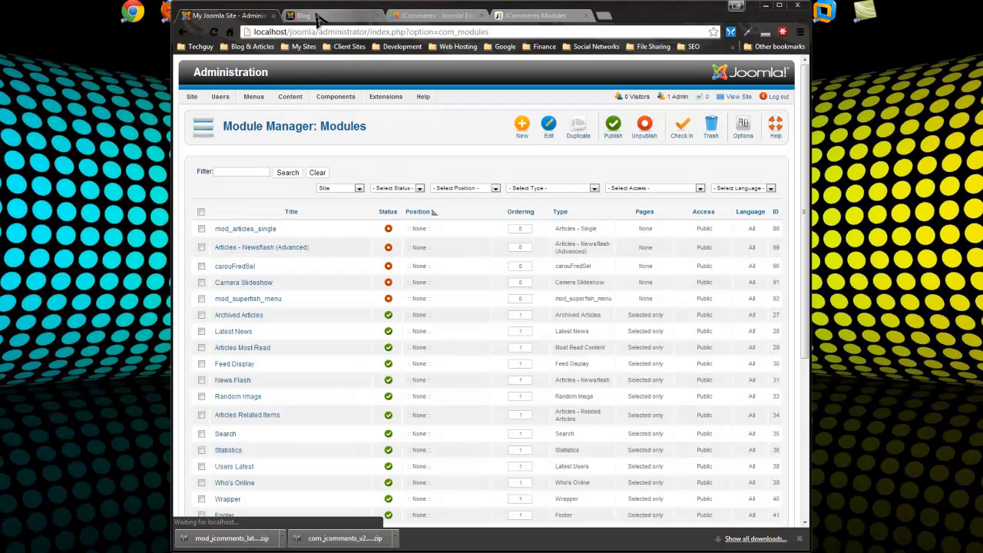
pyautogui.click(323, 16)
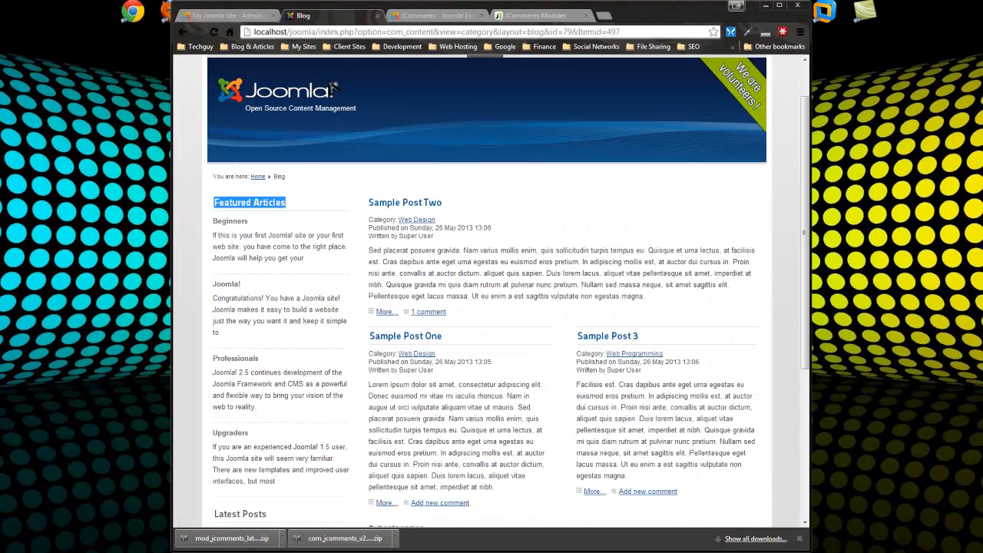
# Reload the blog to confirm Featured Articles is gone, then open the Web Design category page
pyautogui.click(214, 31)
pyautogui.scroll(-2, 595, 323)
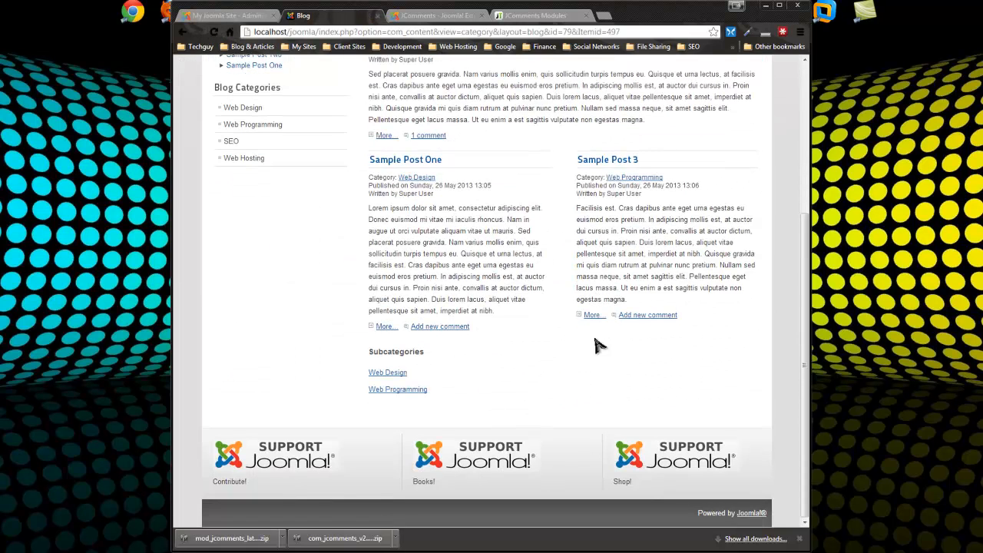
pyautogui.scroll(3, 439, 246)
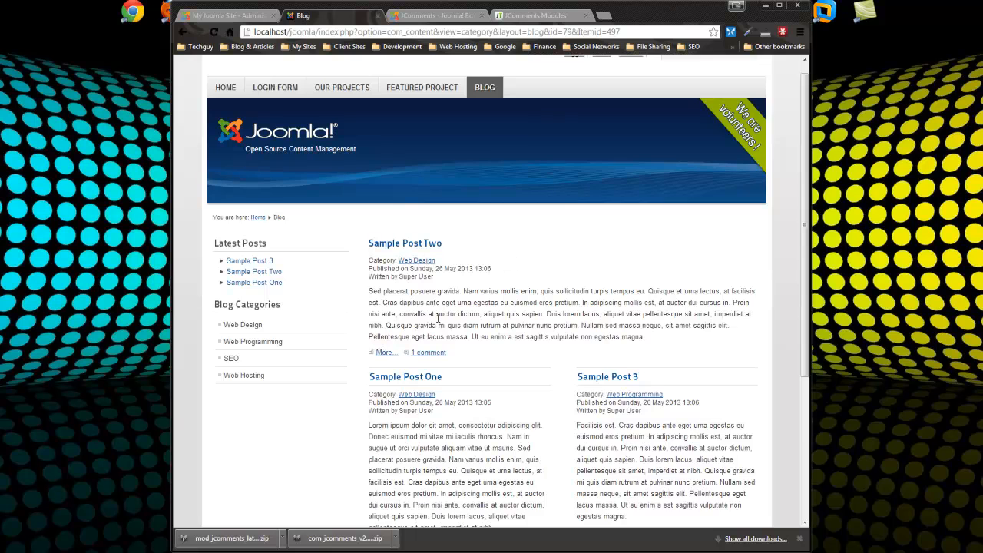
pyautogui.scroll(-1, 530, 258)
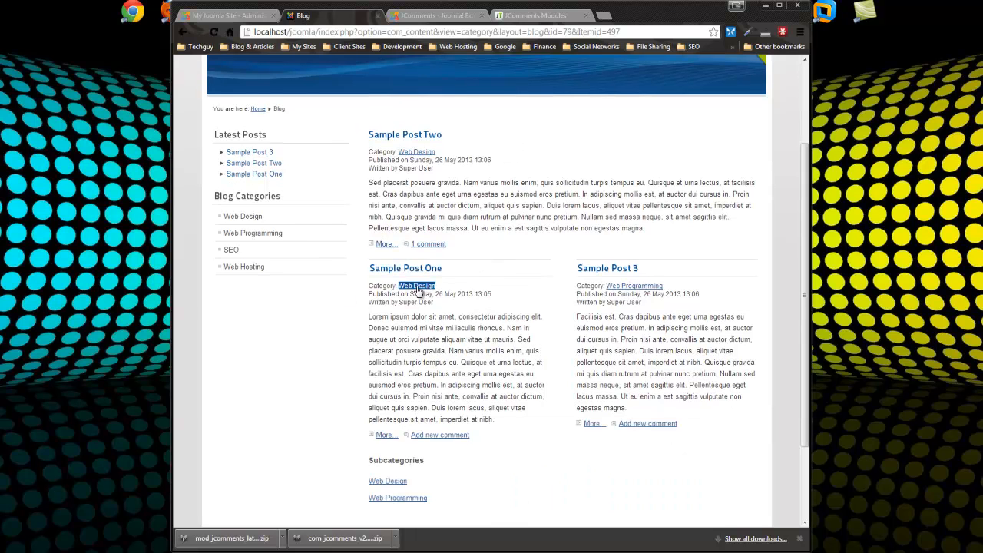
pyautogui.click(243, 217)
pyautogui.scroll(-2, 433, 367)
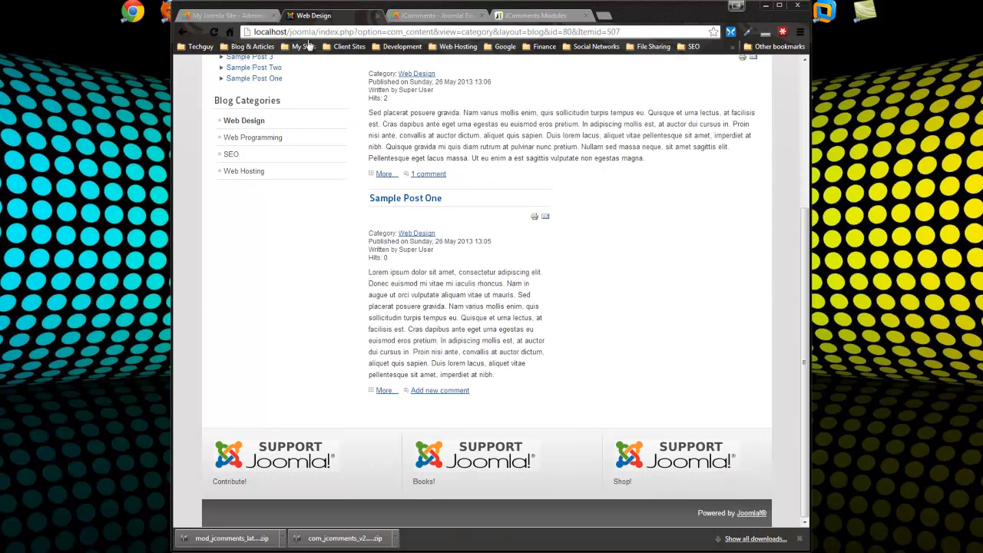
pyautogui.scroll(2, 580, 307)
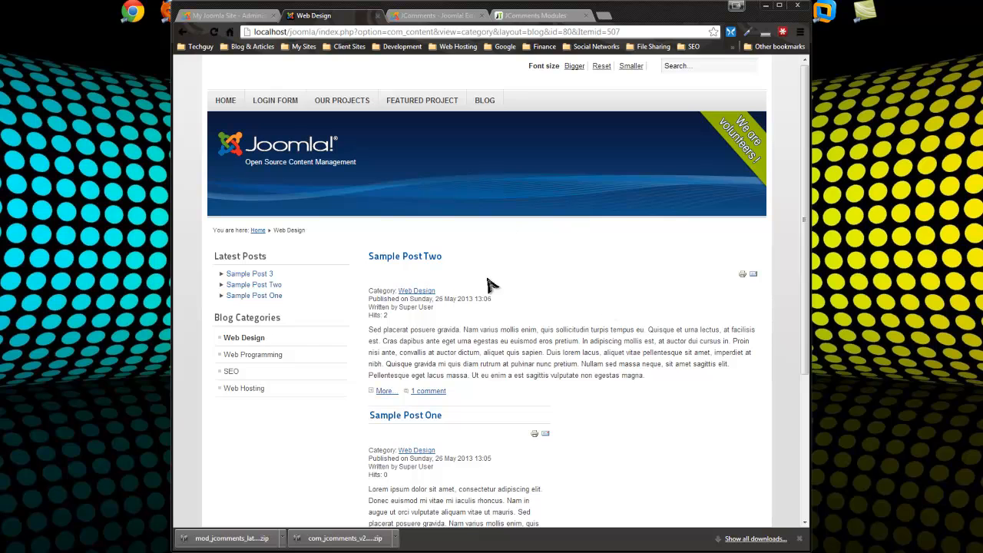
pyautogui.scroll(-1, 491, 284)
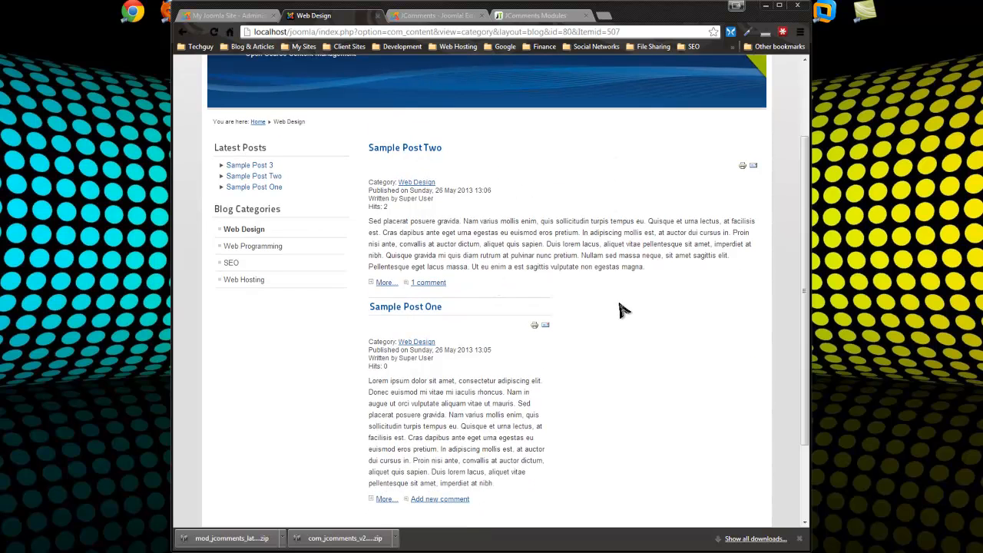
# Open Sample Post Two and review its existing test comment before returning to the Module Manager
pyautogui.click(408, 155)
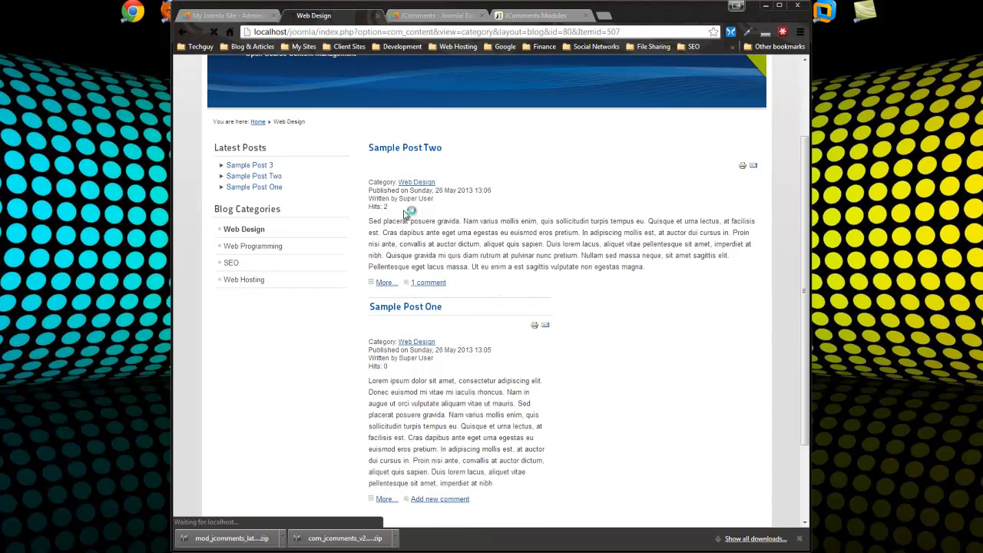
pyautogui.scroll(-3, 499, 367)
pyautogui.scroll(2, 499, 367)
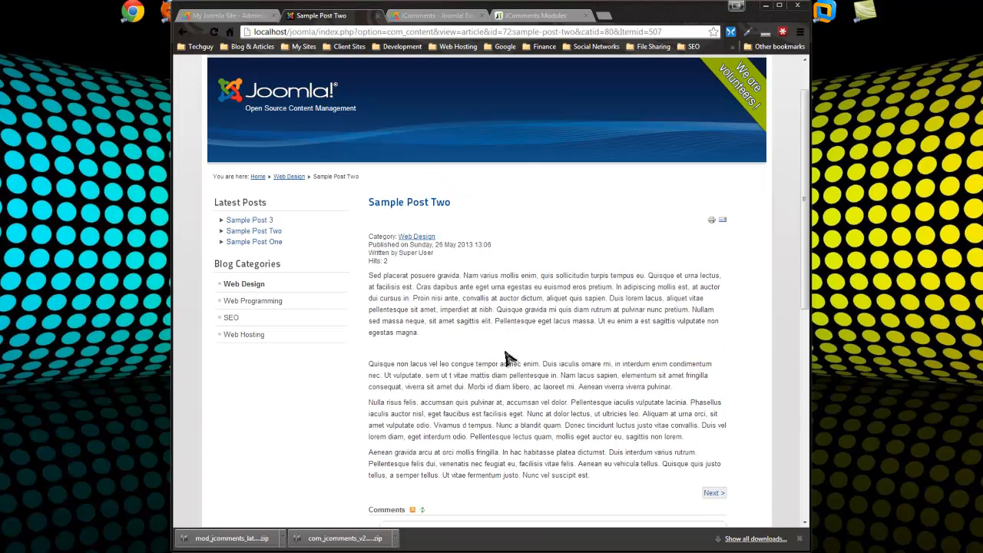
pyautogui.scroll(-2, 499, 361)
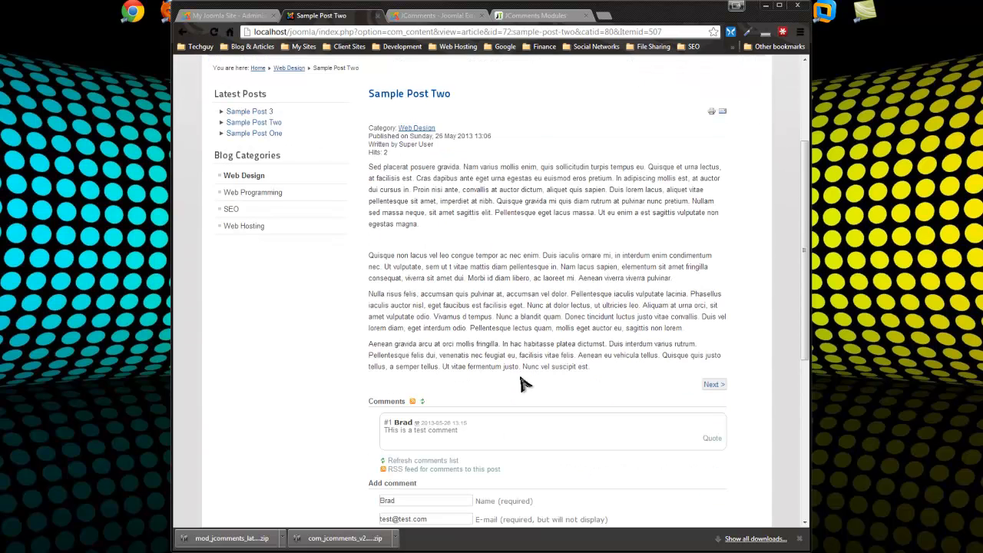
pyautogui.scroll(-2, 400, 238)
pyautogui.scroll(3, 380, 220)
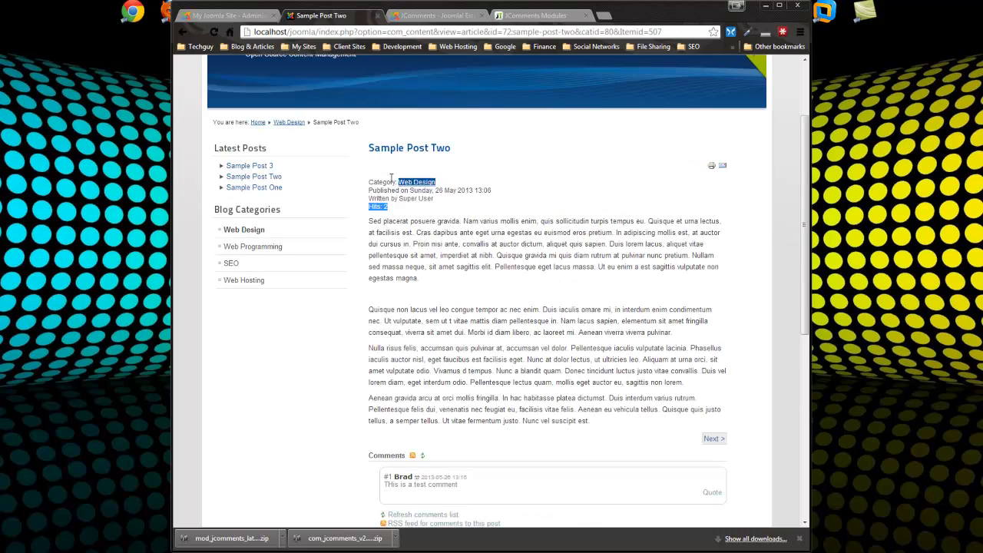
pyautogui.click(239, 17)
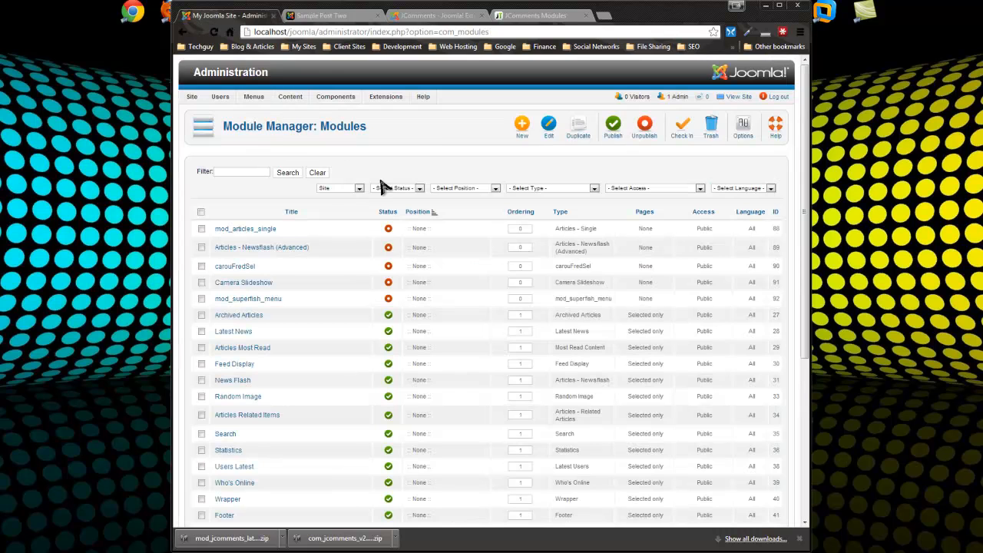
# Open the Category Menu's Web Design item and expand its Article Options
pyautogui.moveTo(253, 99)
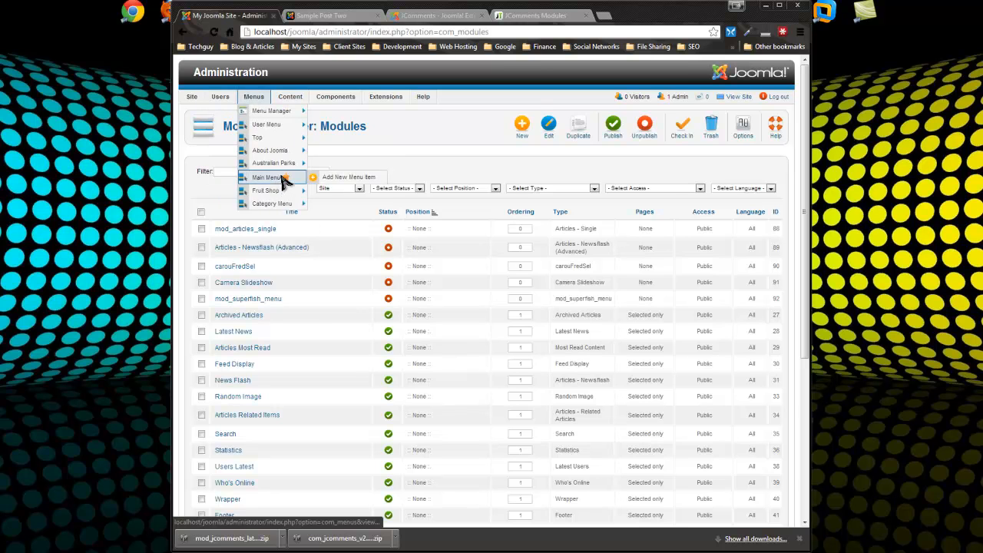
pyautogui.click(294, 209)
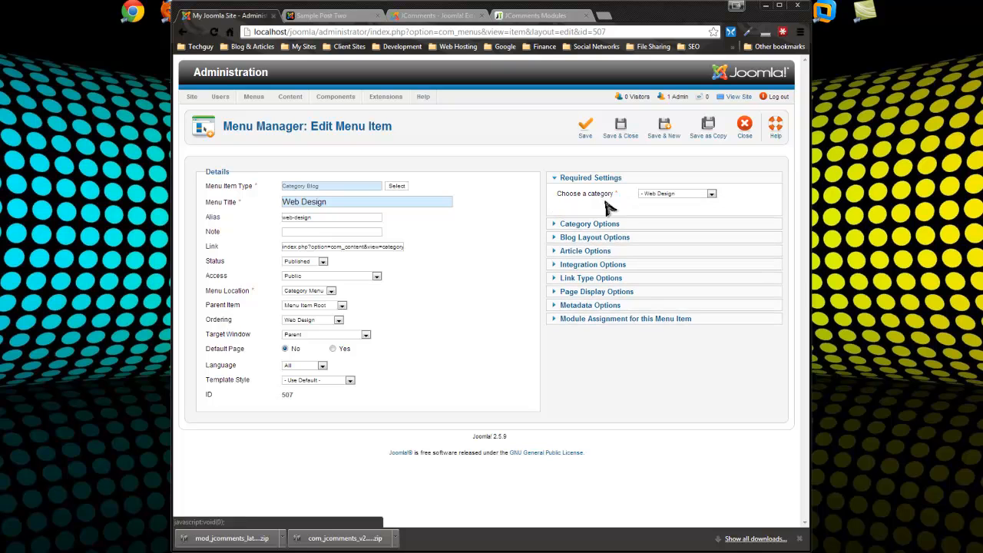
pyautogui.click(582, 251)
pyautogui.scroll(-2, 659, 307)
# Set Show Icons, Print Icon, Email Icon and Hits to Hide for the Web Design item
pyautogui.click(697, 325)
pyautogui.click(686, 350)
pyautogui.click(696, 338)
pyautogui.click(686, 361)
pyautogui.click(696, 354)
pyautogui.click(680, 377)
pyautogui.click(696, 384)
pyautogui.click(694, 369)
pyautogui.click(659, 391)
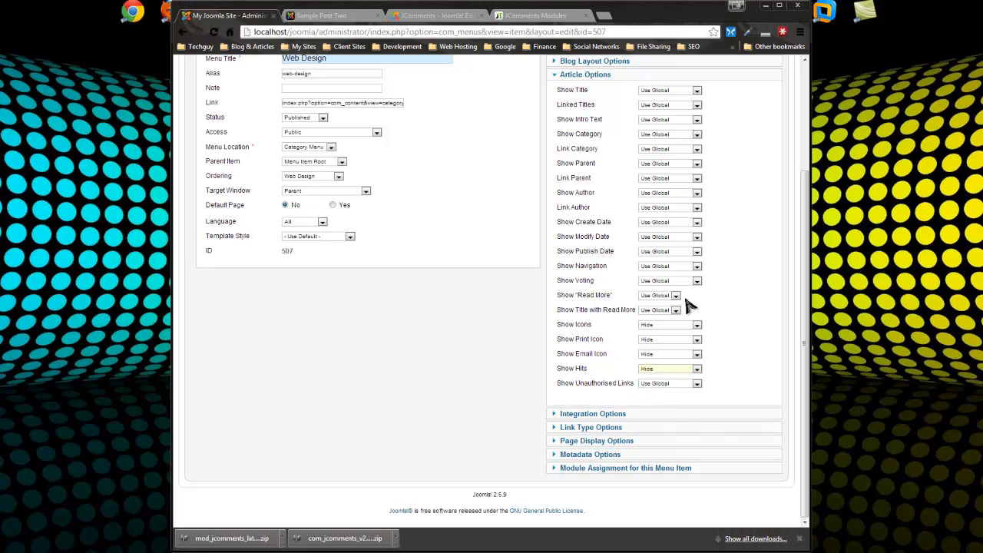
pyautogui.scroll(3, 572, 173)
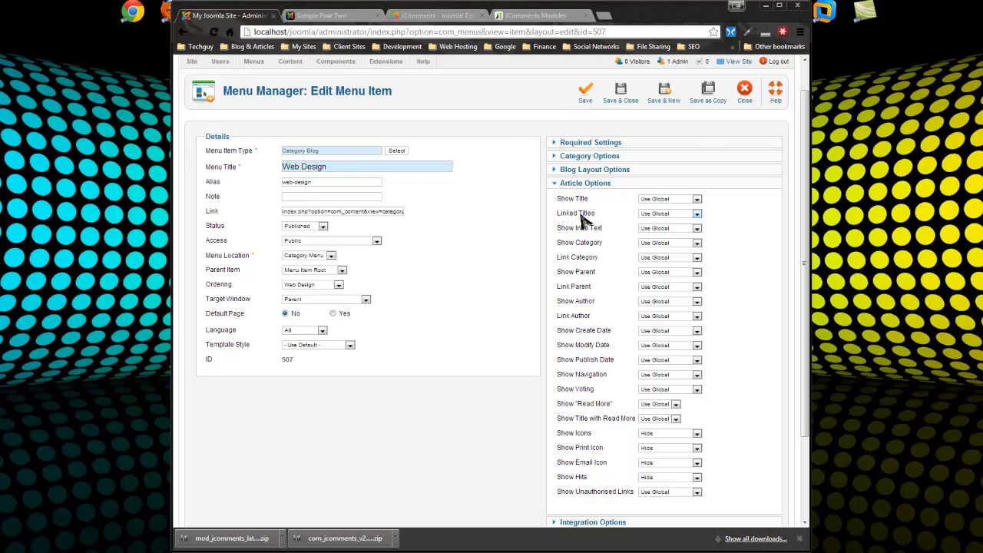
# Scroll through the Sample Post Two article page, which still shows print and email icons and hits
pyautogui.click(338, 16)
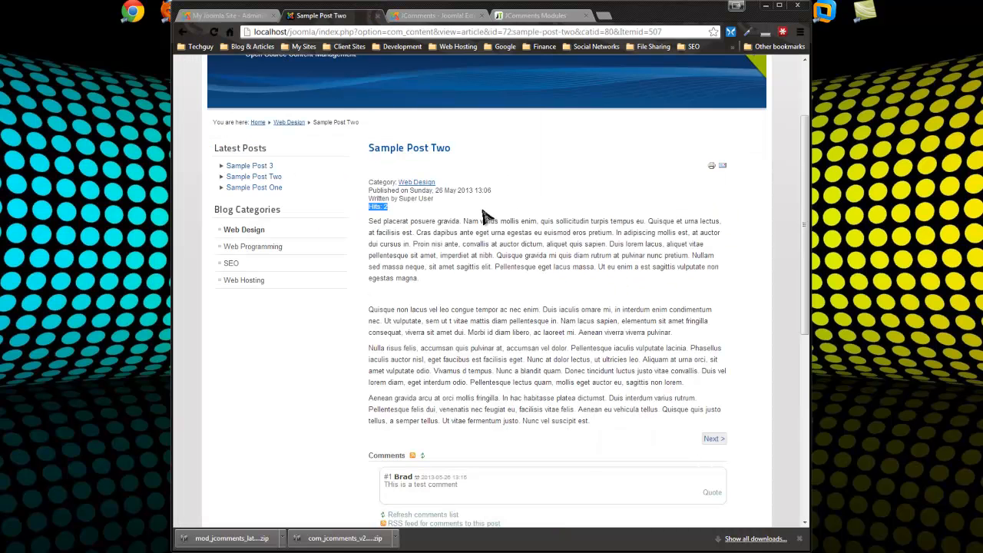
pyautogui.scroll(2, 706, 300)
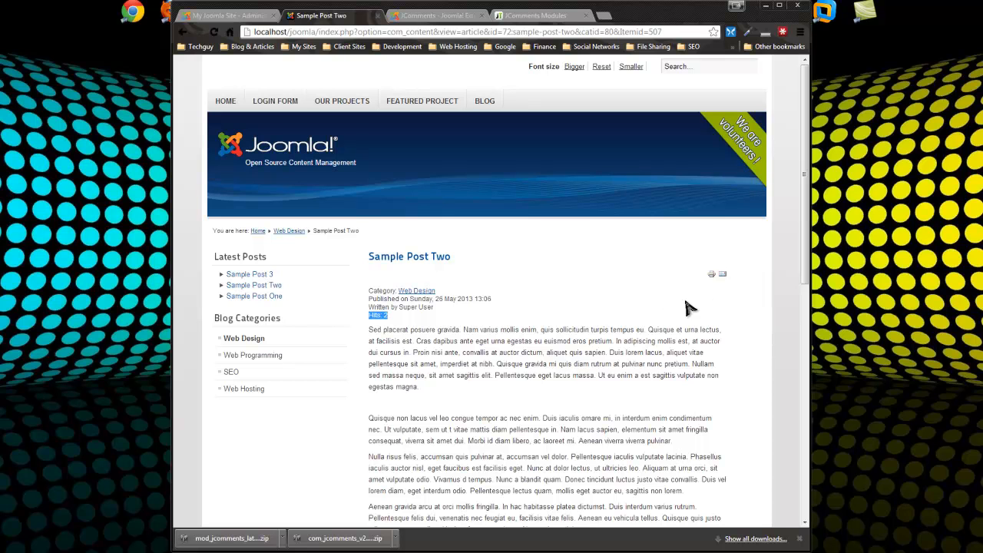
pyautogui.scroll(-2, 636, 513)
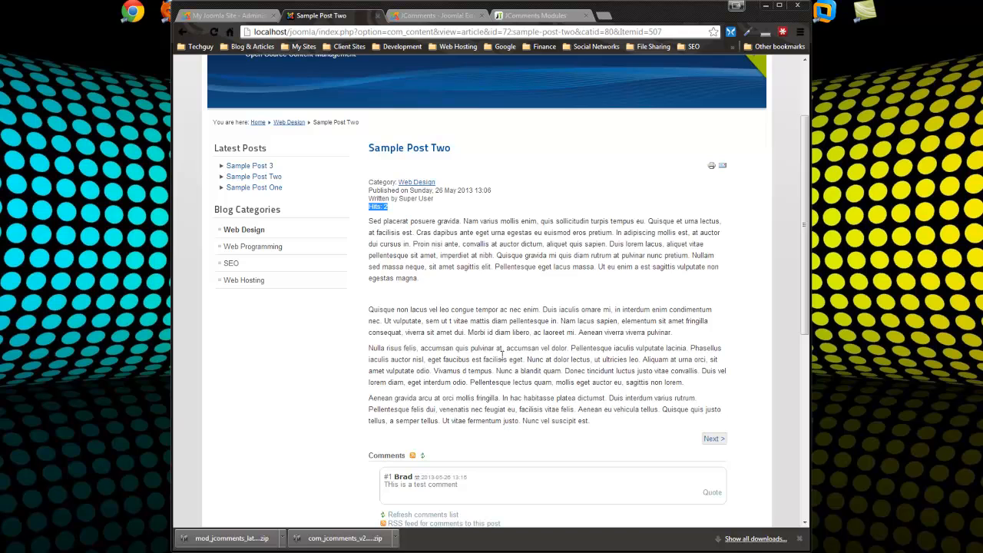
pyautogui.scroll(3, 477, 347)
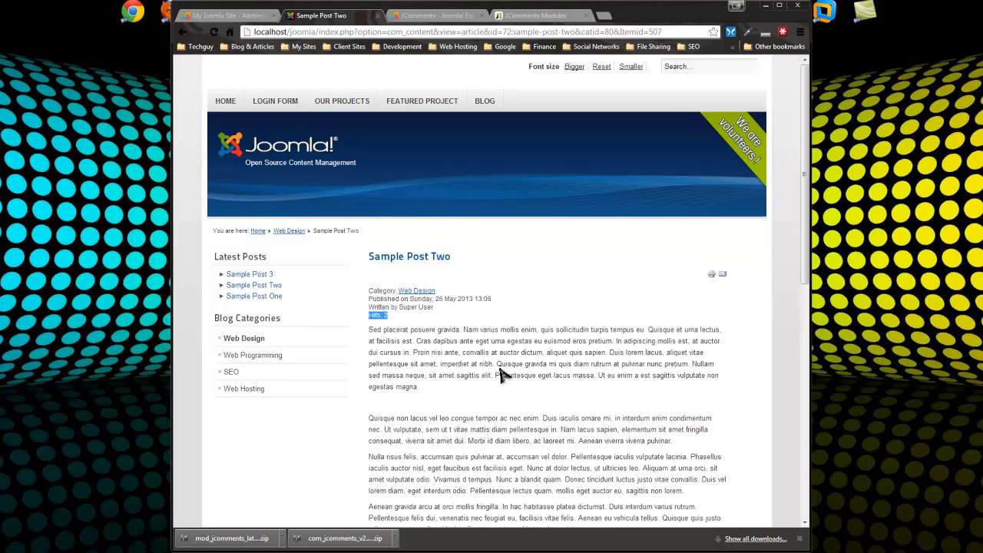